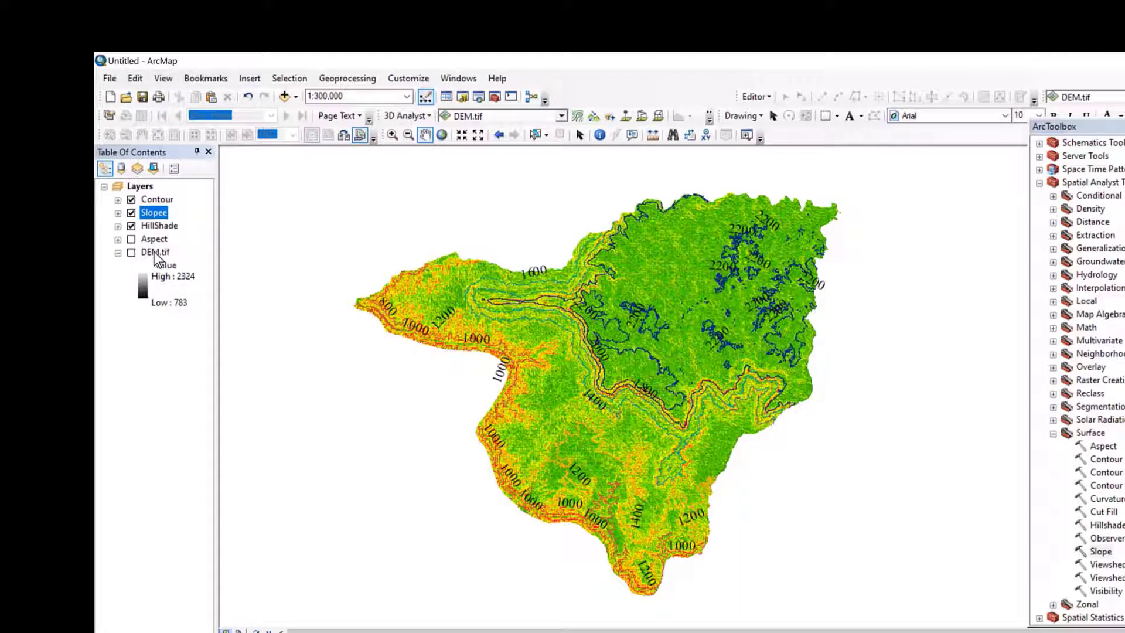
Remove the DEM.tif layer from the map and turn on the Aspect layer.
right_click(153, 252)
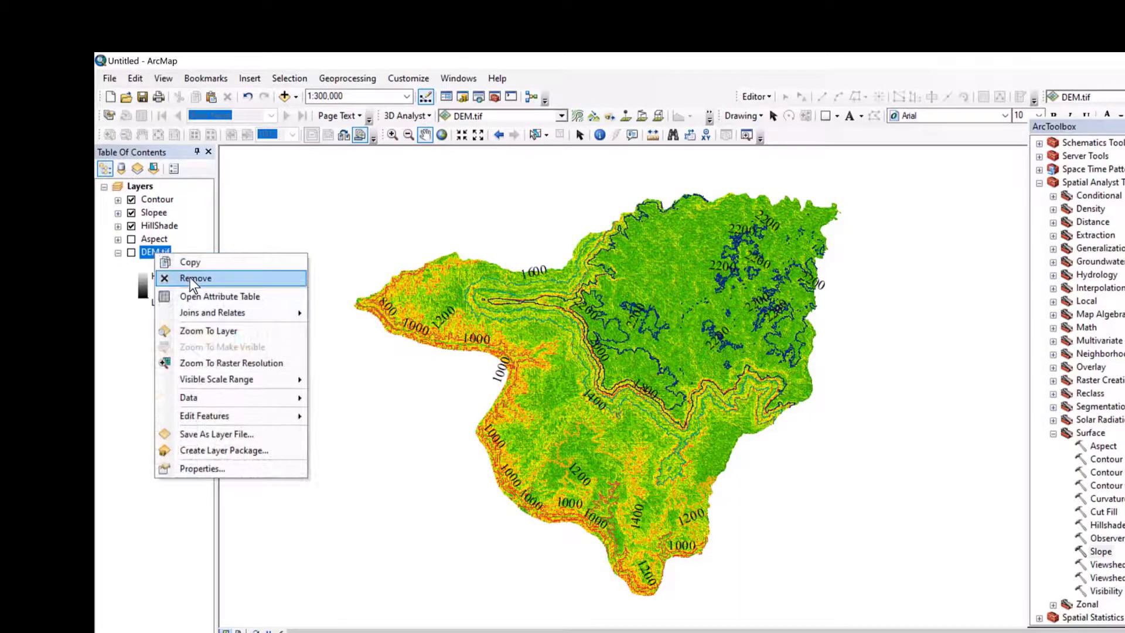
click(190, 278)
click(132, 239)
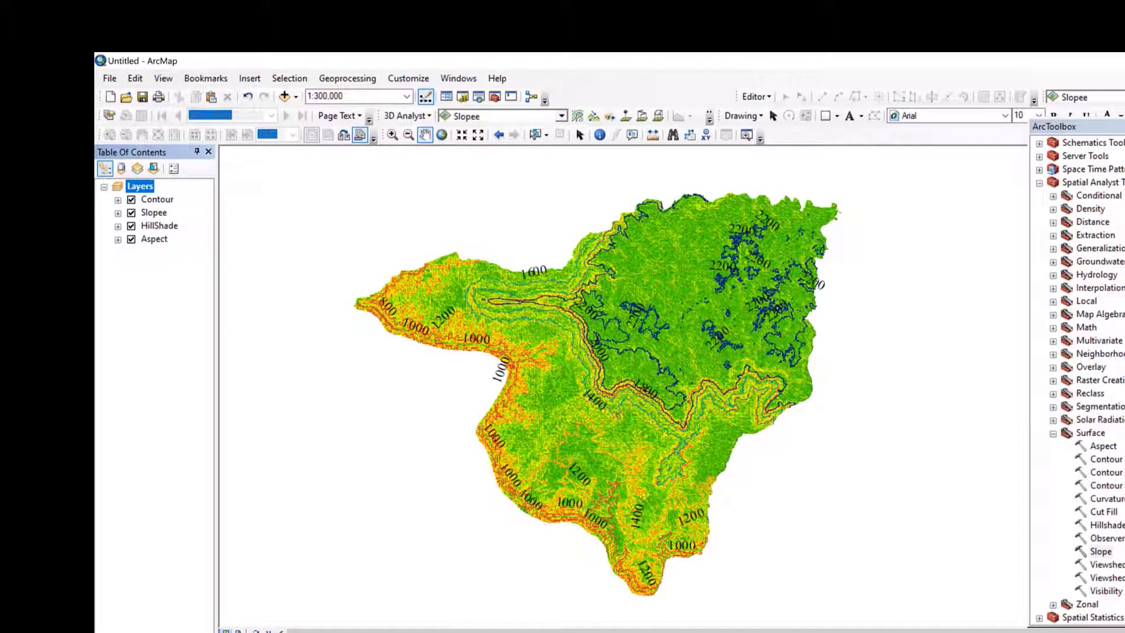
Switch to layout view and set the page to A3 paper size in landscape orientation.
click(238, 632)
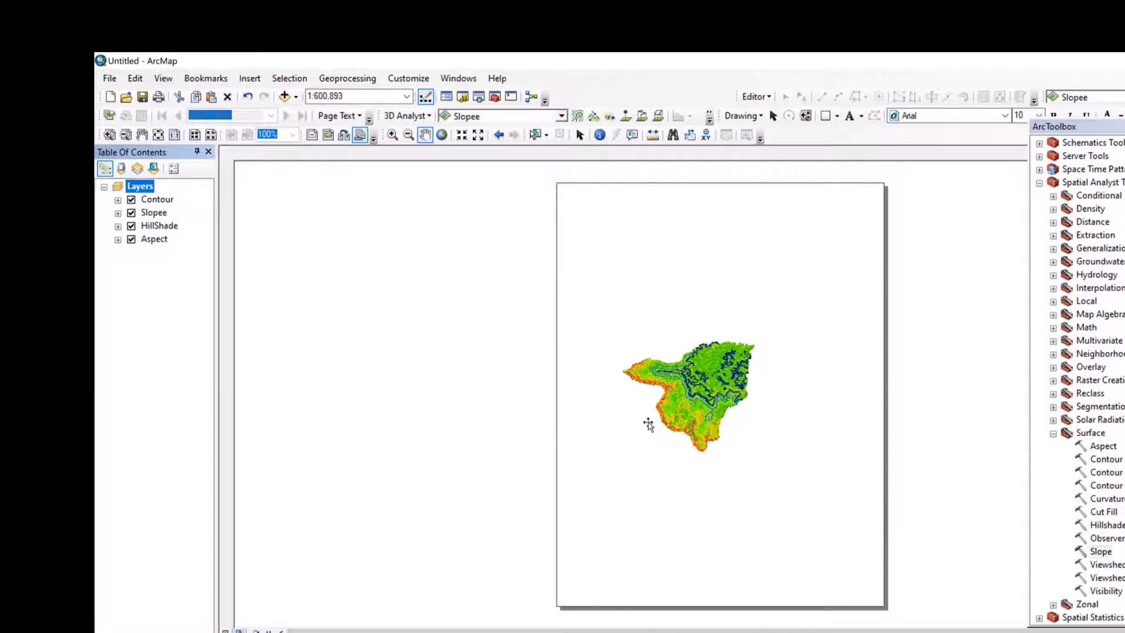
click(110, 80)
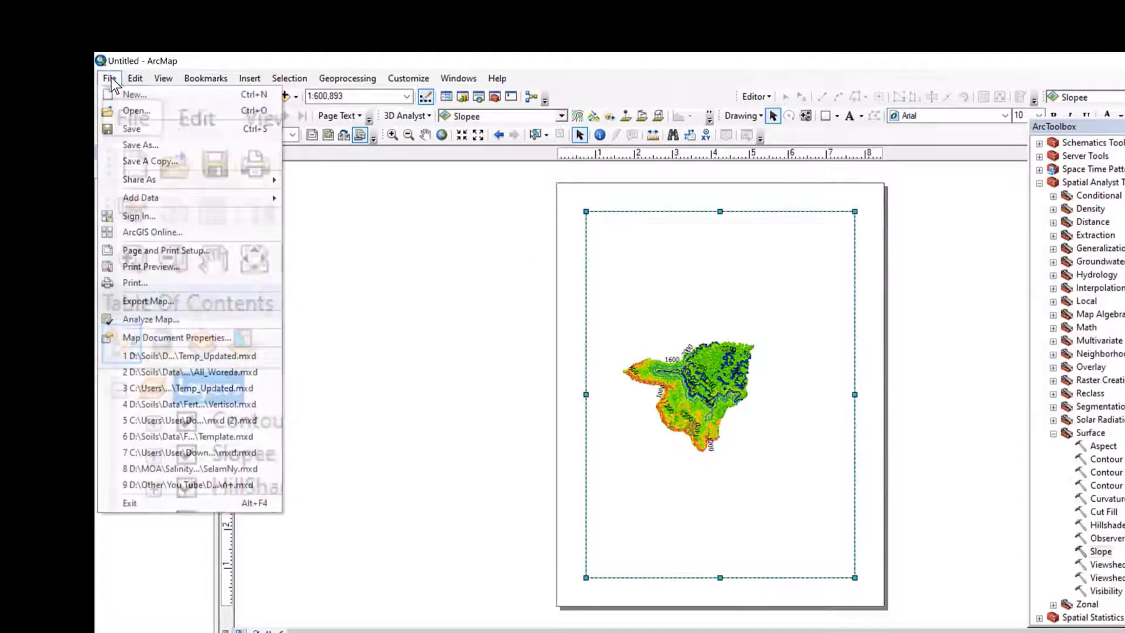
click(171, 252)
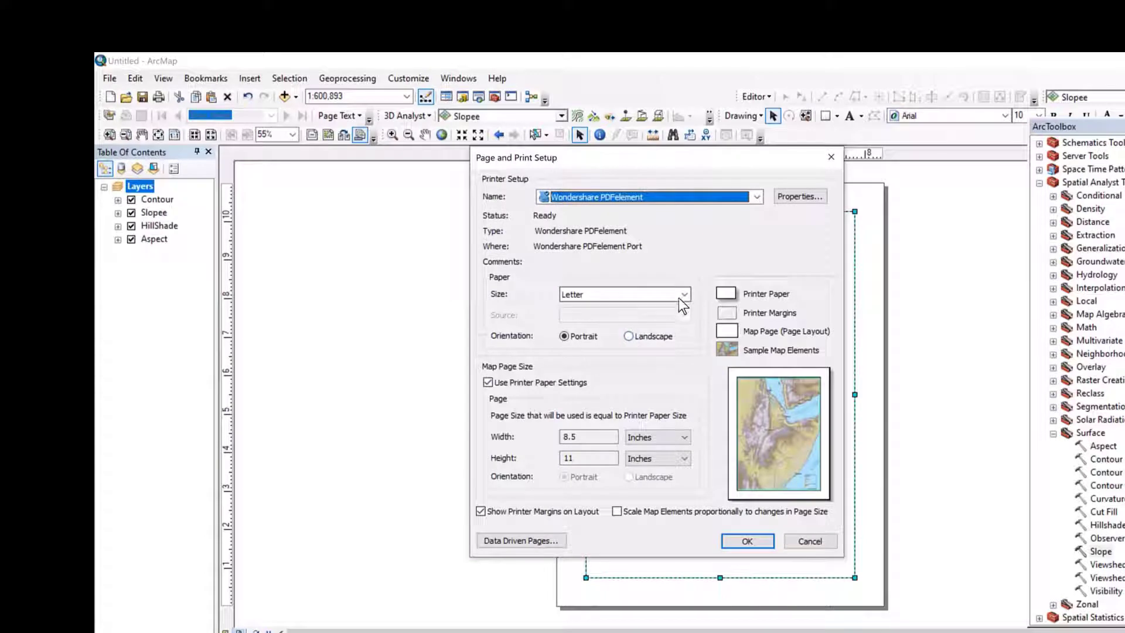
click(683, 296)
scroll(640, 336, down, 4)
scroll(638, 334, up, 10)
scroll(643, 342, up, 4)
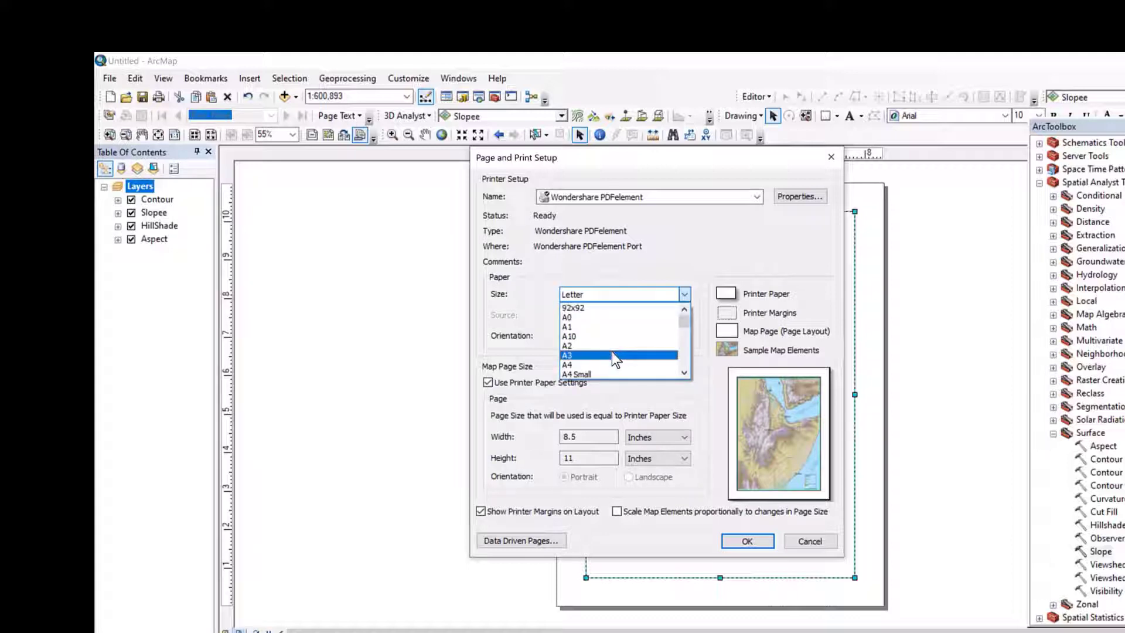
click(613, 356)
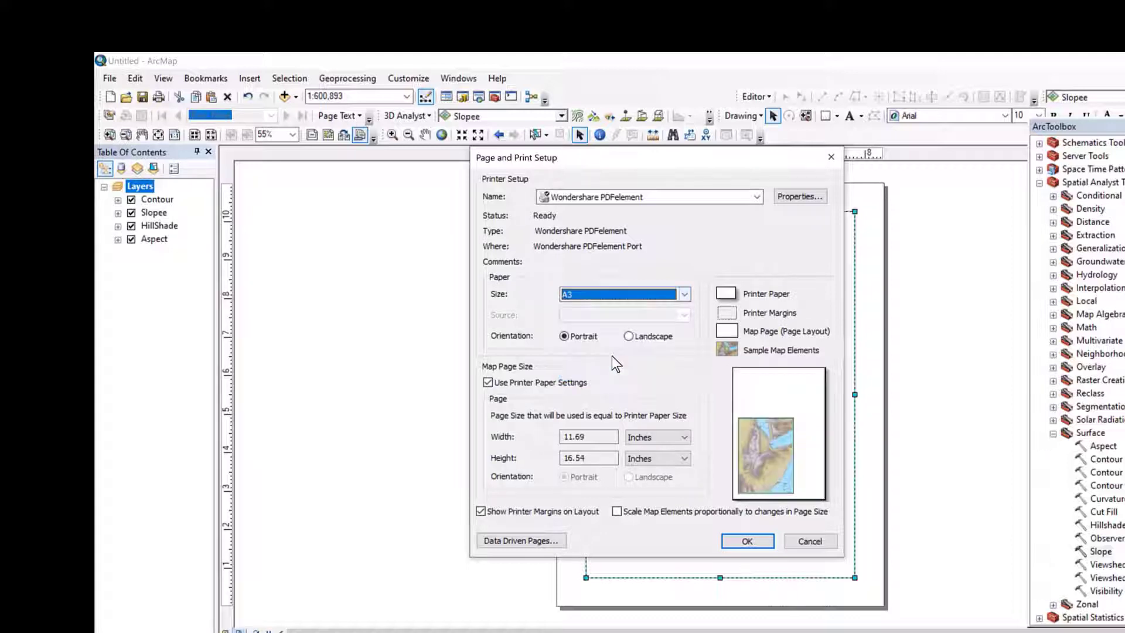
click(649, 345)
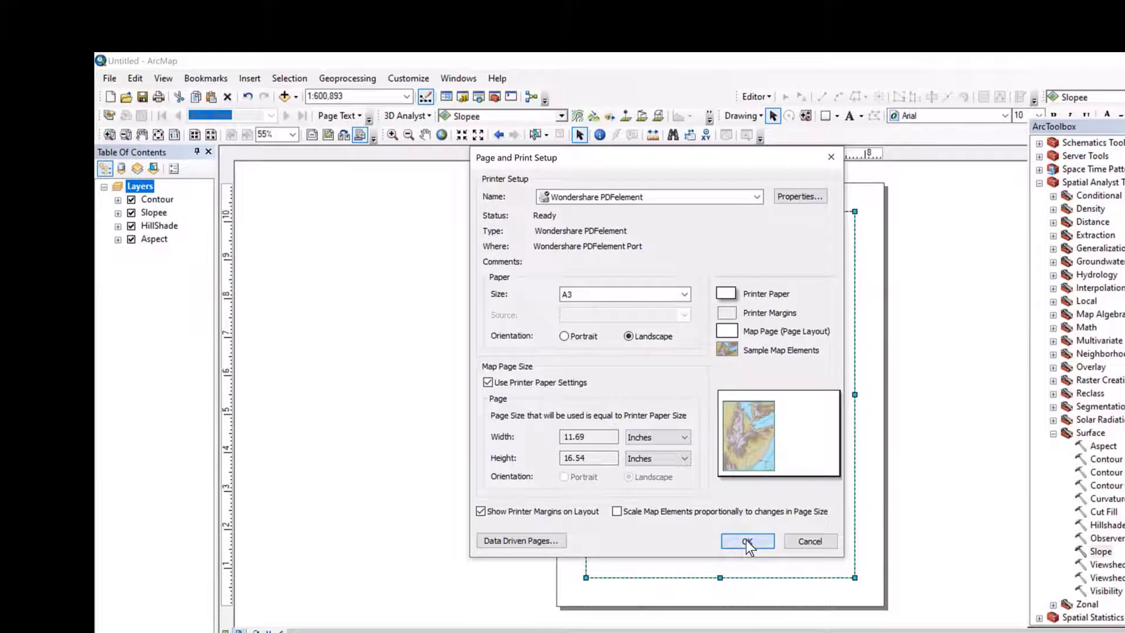
click(746, 540)
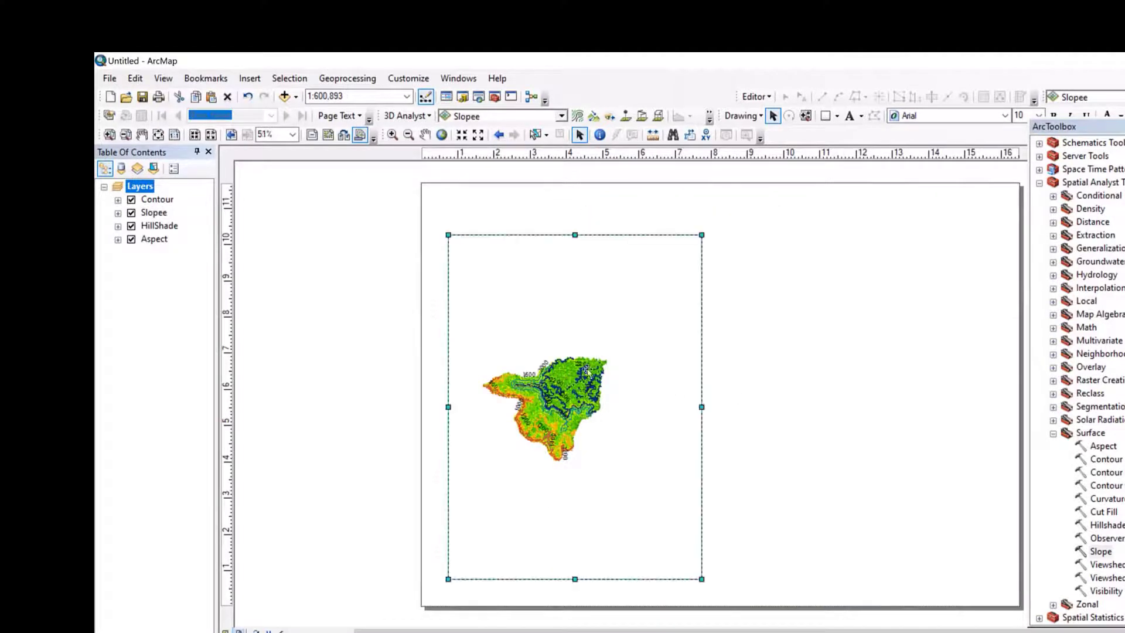
Move the data frame to the page's upper-left corner and paste three copies of it onto the layout.
drag(564, 281, 548, 234)
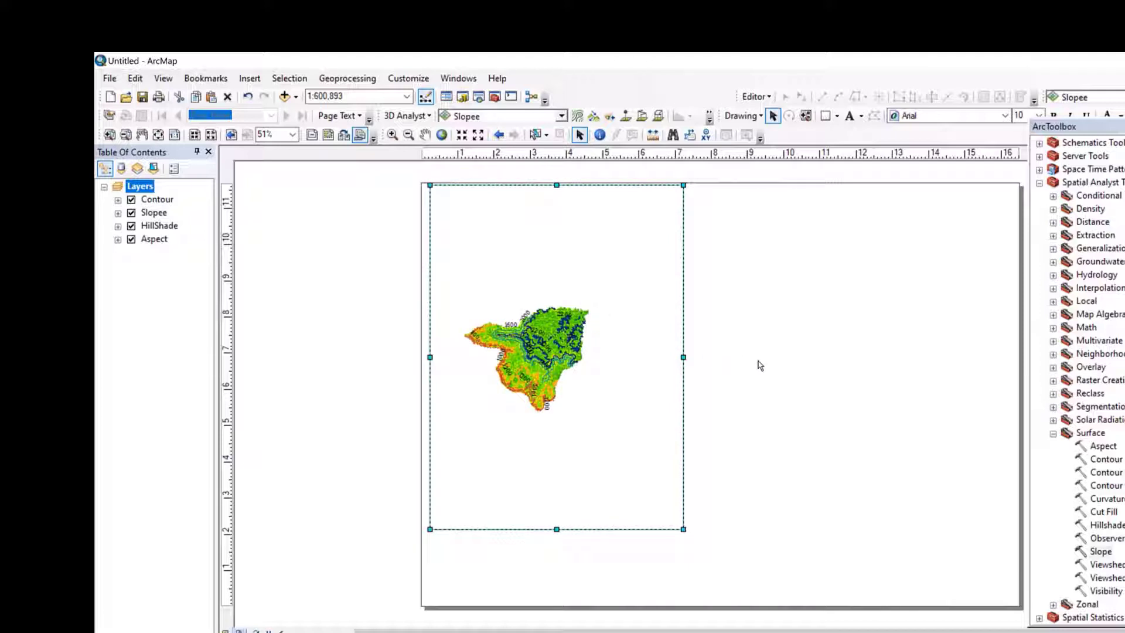
right_click(533, 246)
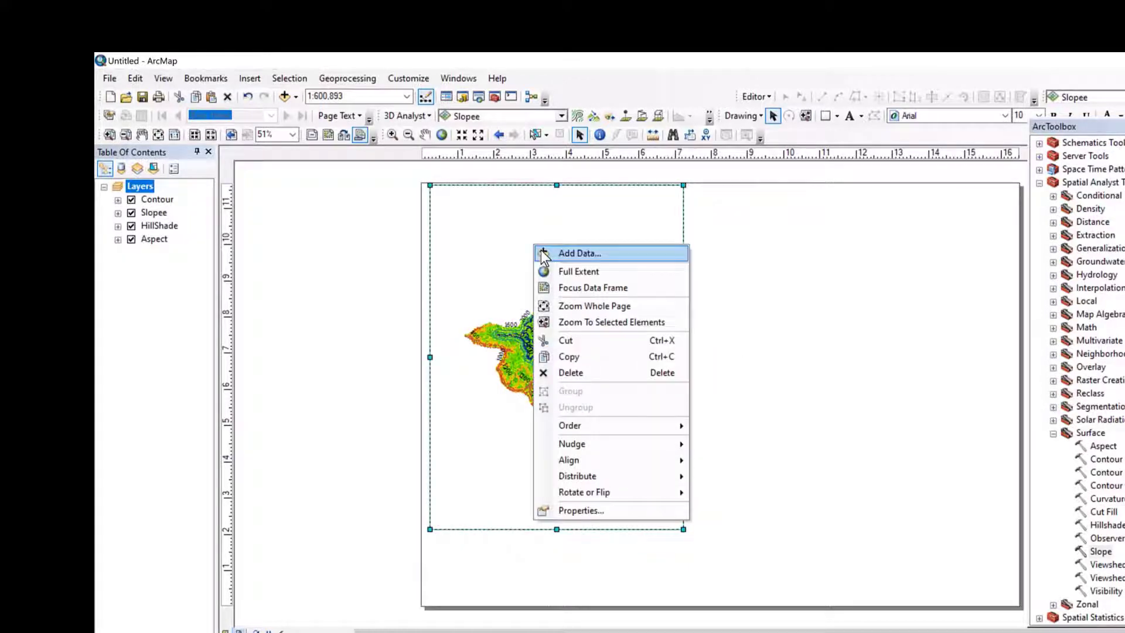
click(607, 357)
right_click(718, 301)
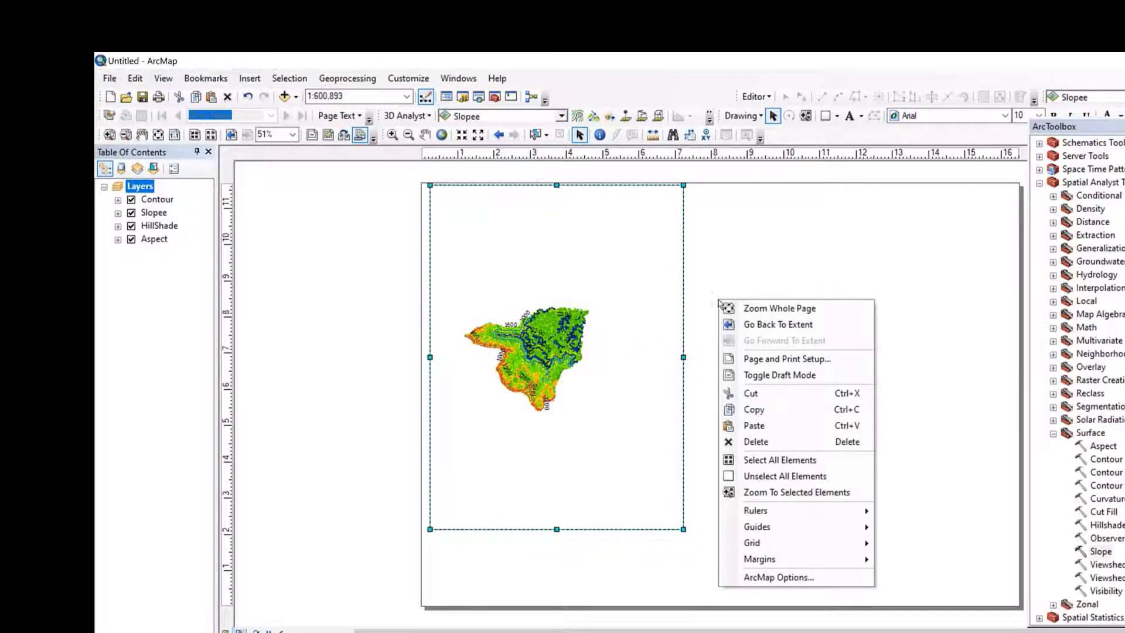
click(764, 430)
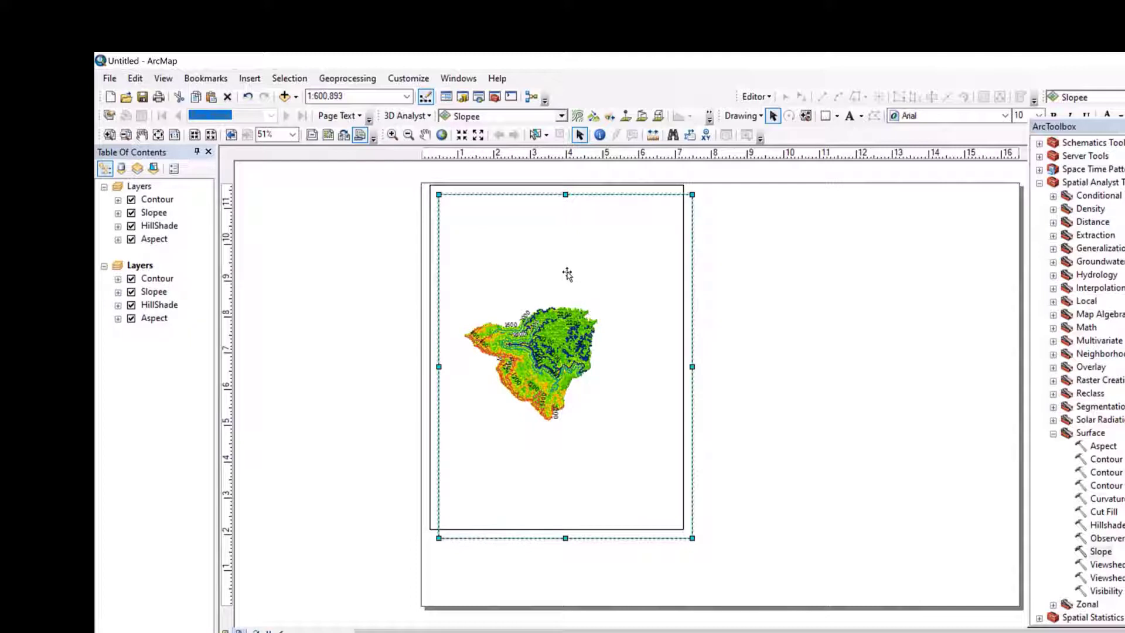
right_click(568, 273)
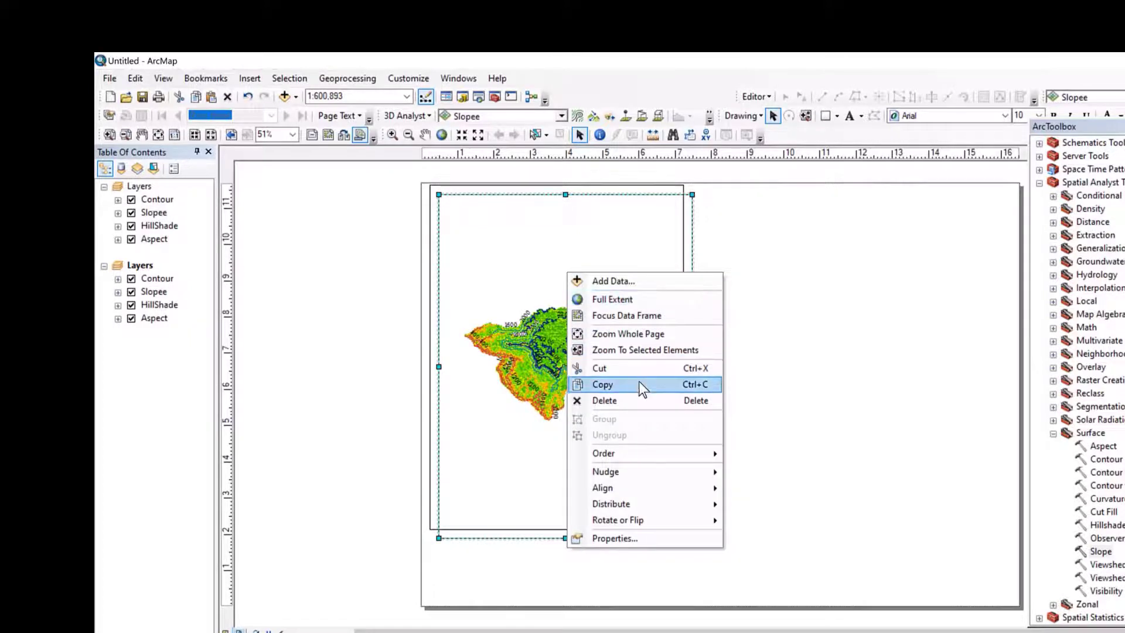
right_click(801, 321)
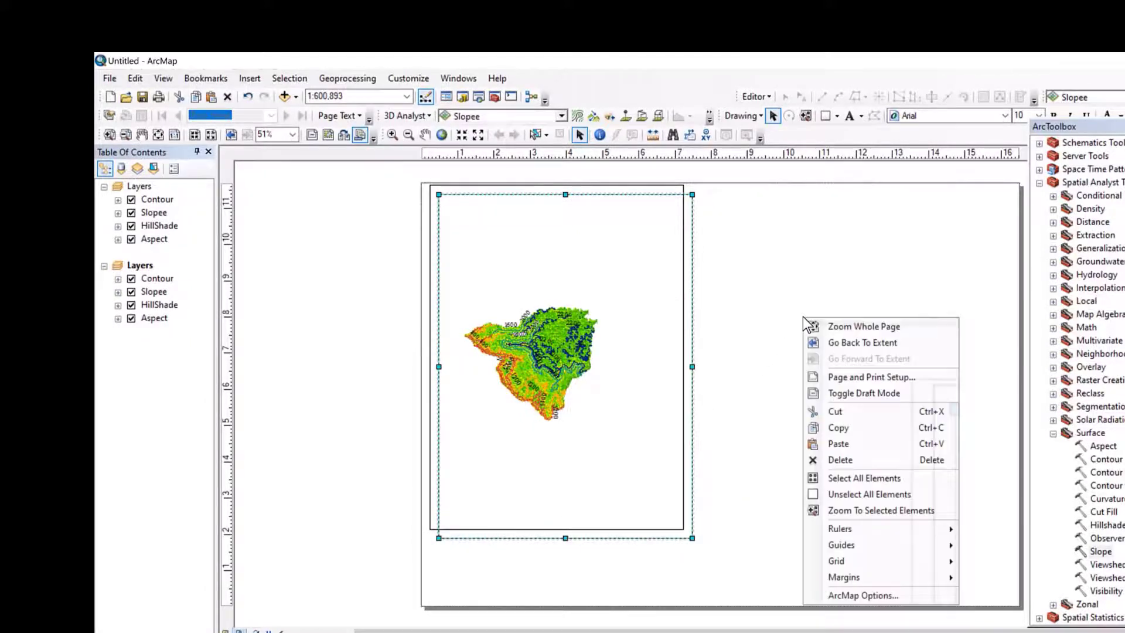
click(856, 444)
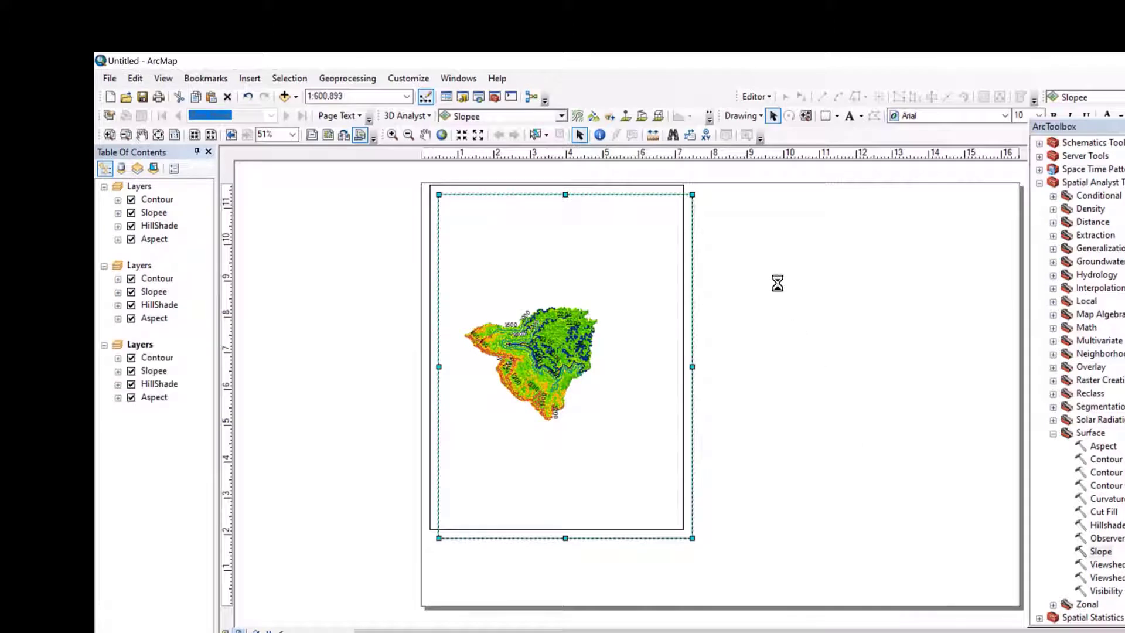
right_click(778, 285)
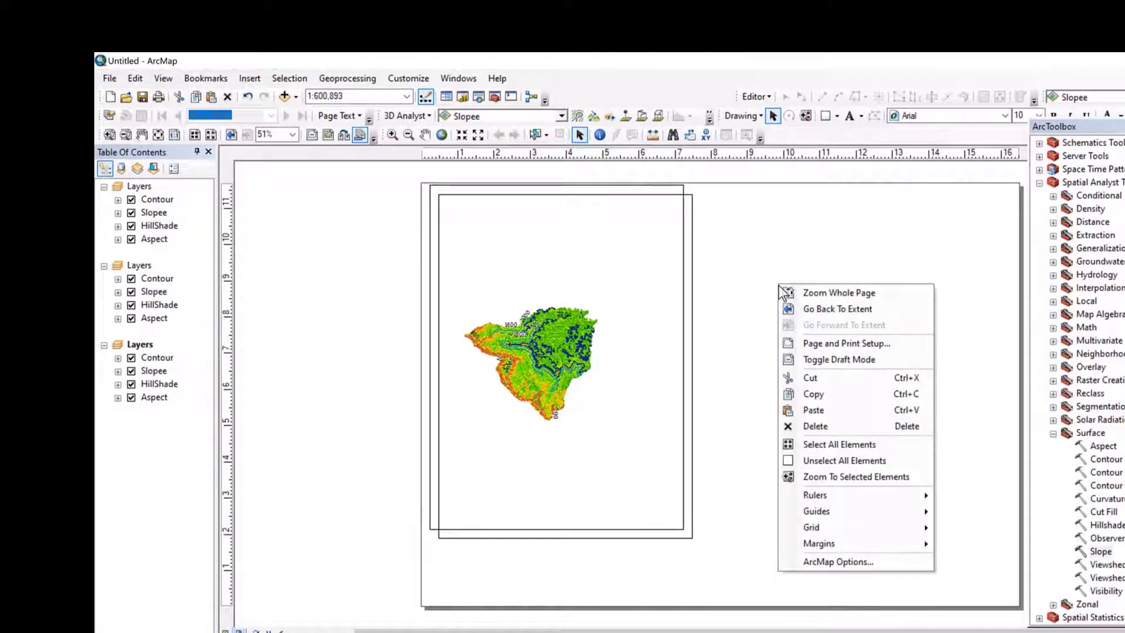
click(834, 411)
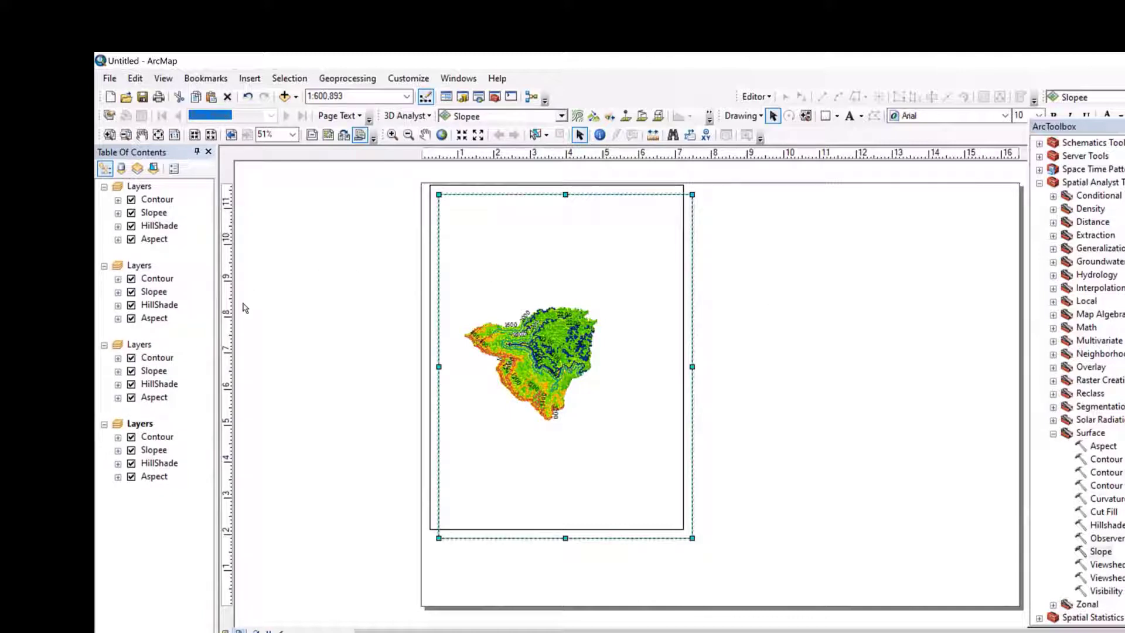
Put Aspect at the top of the first data frame and remove its Contour, Slopee and HillShade layers.
drag(158, 239, 157, 195)
right_click(163, 214)
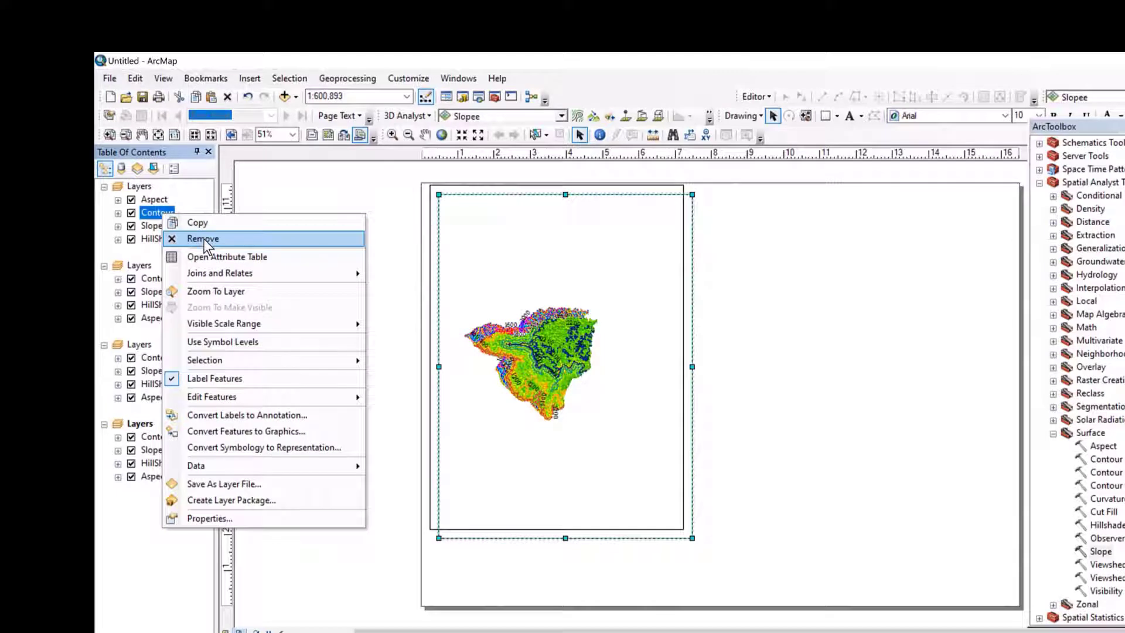
click(206, 240)
right_click(162, 214)
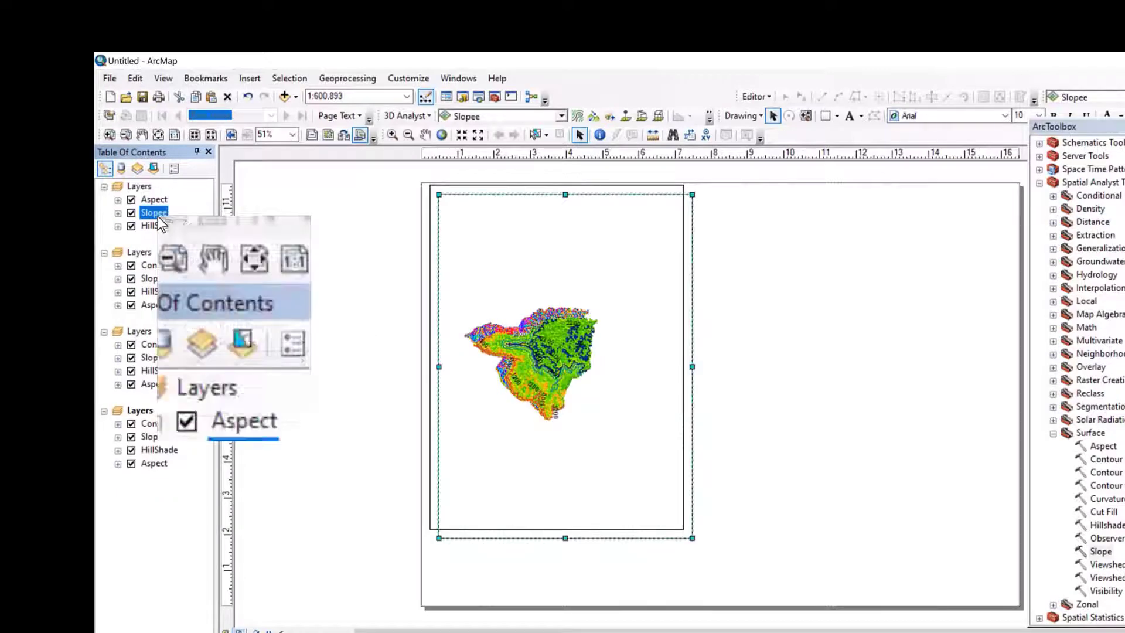
click(200, 241)
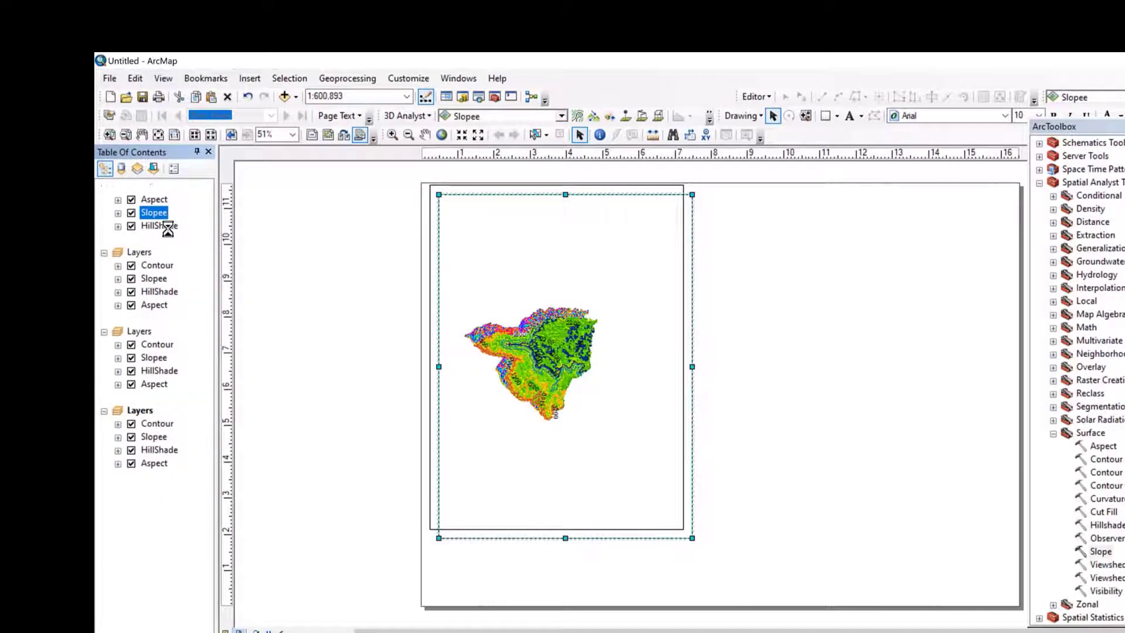
right_click(159, 213)
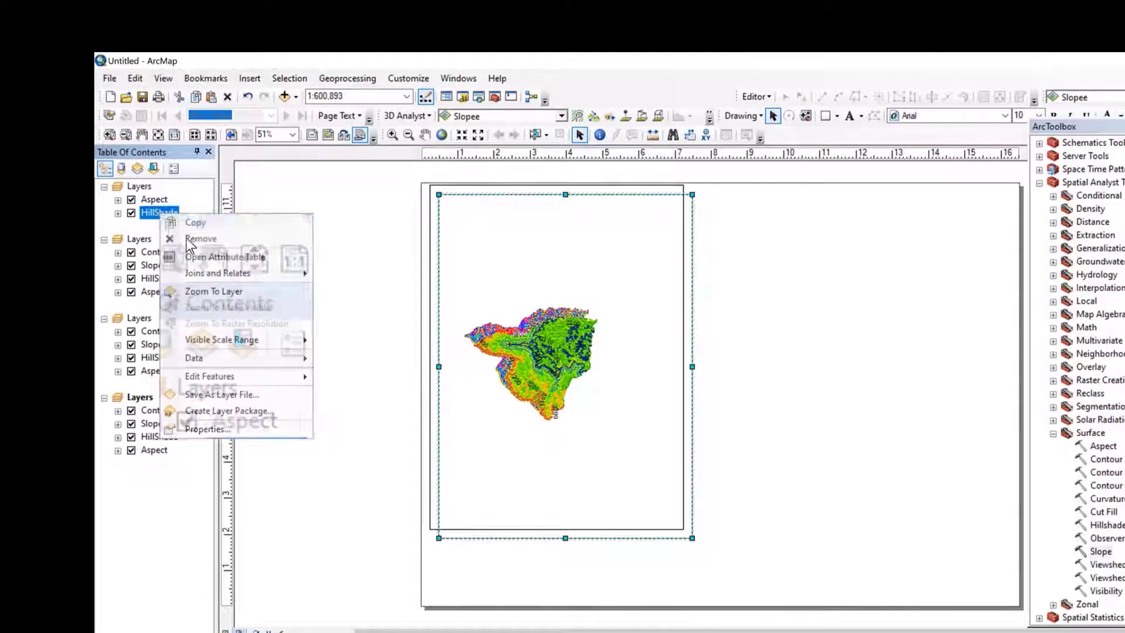
click(198, 242)
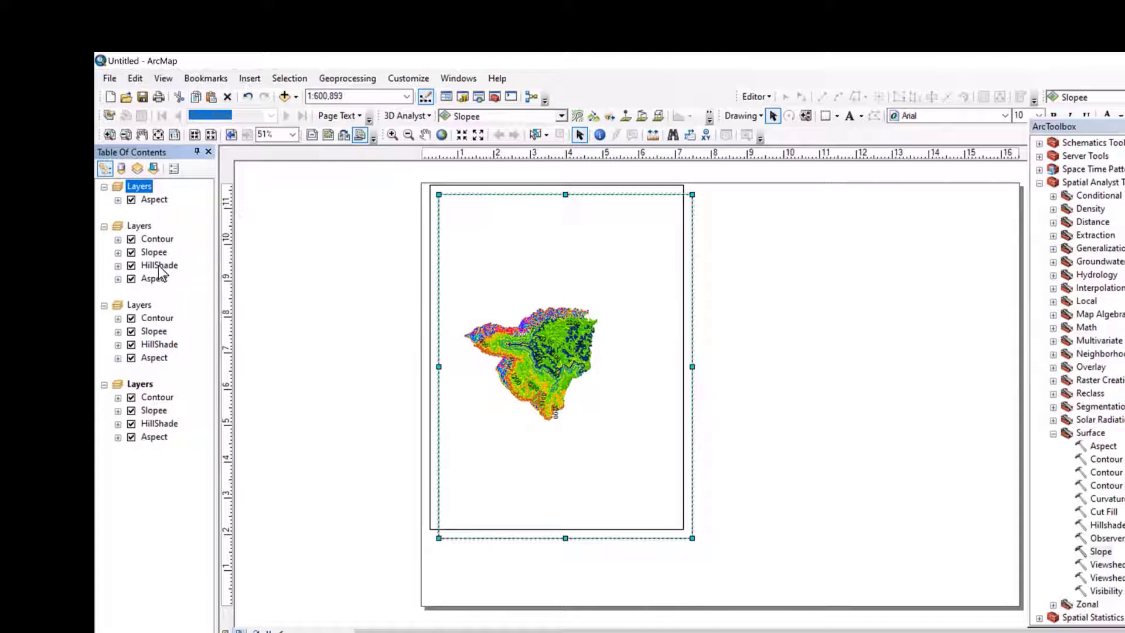
Remove the Slopee, HillShade and Aspect layers from the second data frame, keeping only Contour.
right_click(157, 252)
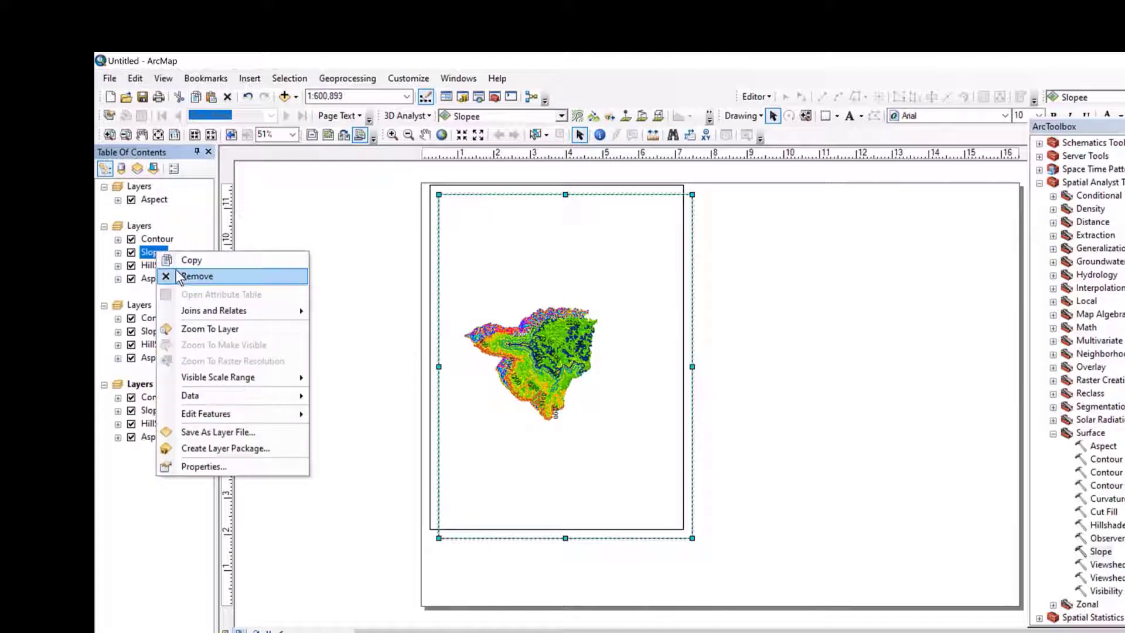
click(185, 274)
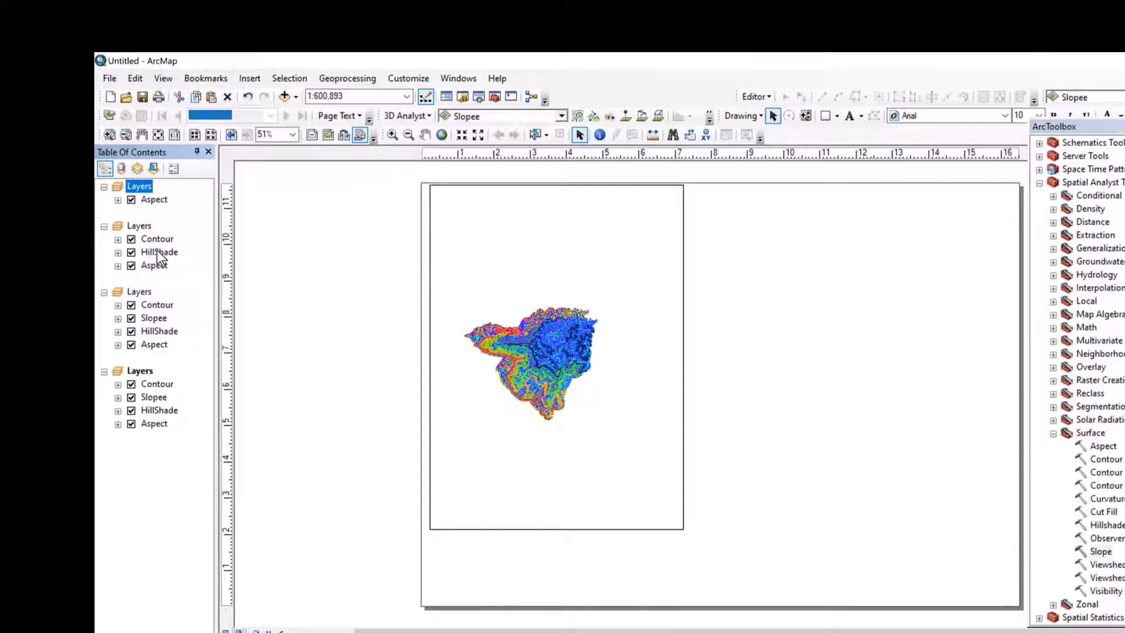
right_click(160, 252)
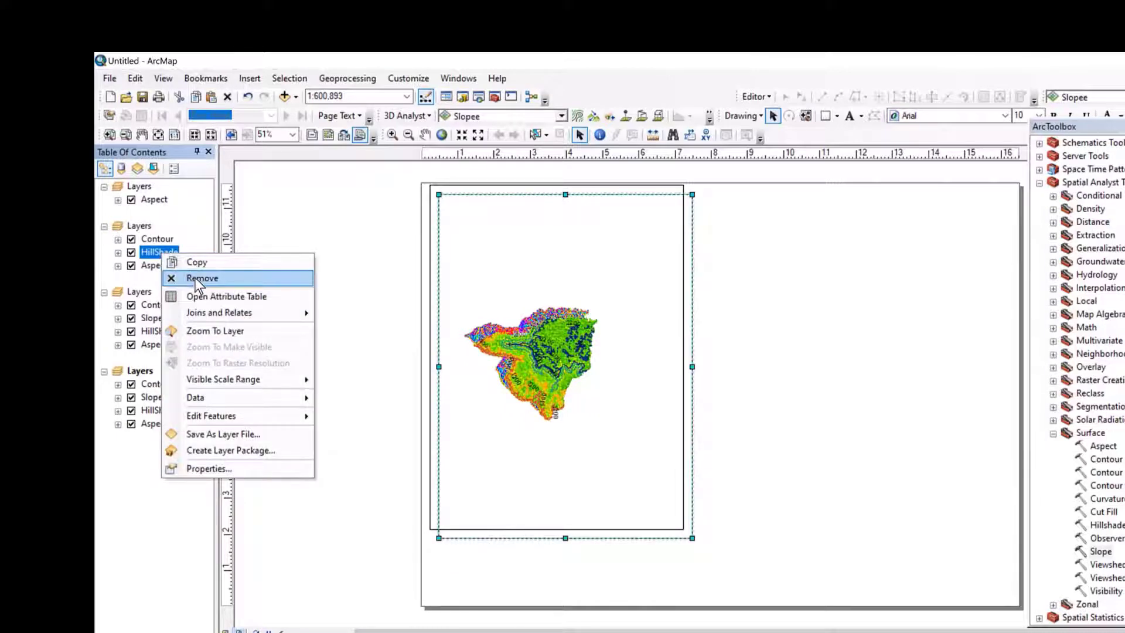
click(187, 276)
right_click(157, 255)
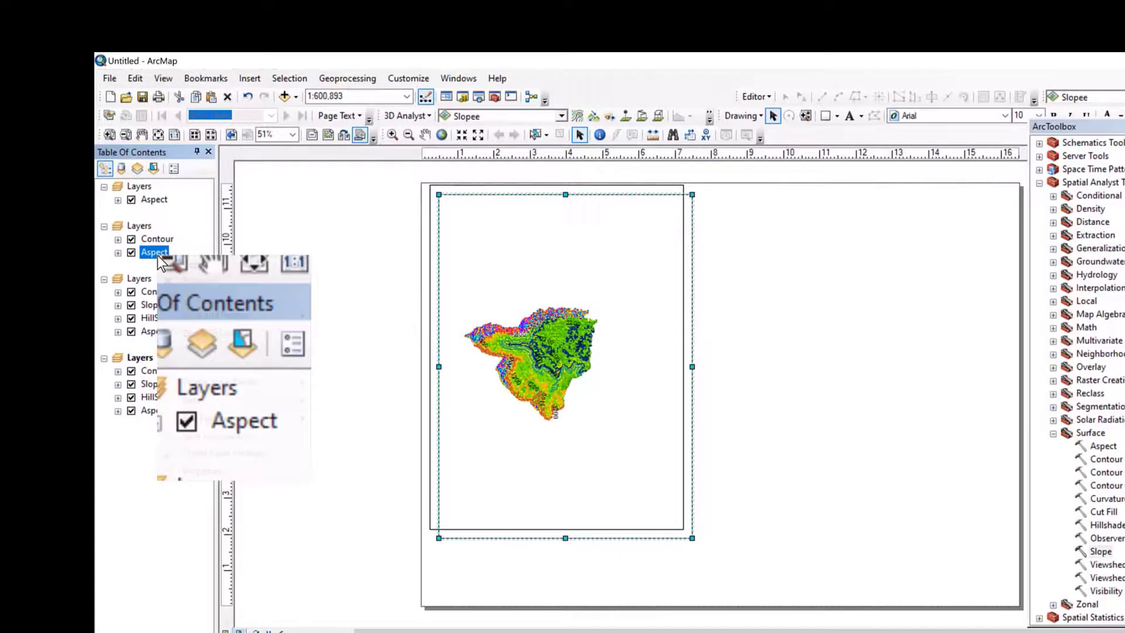
click(202, 283)
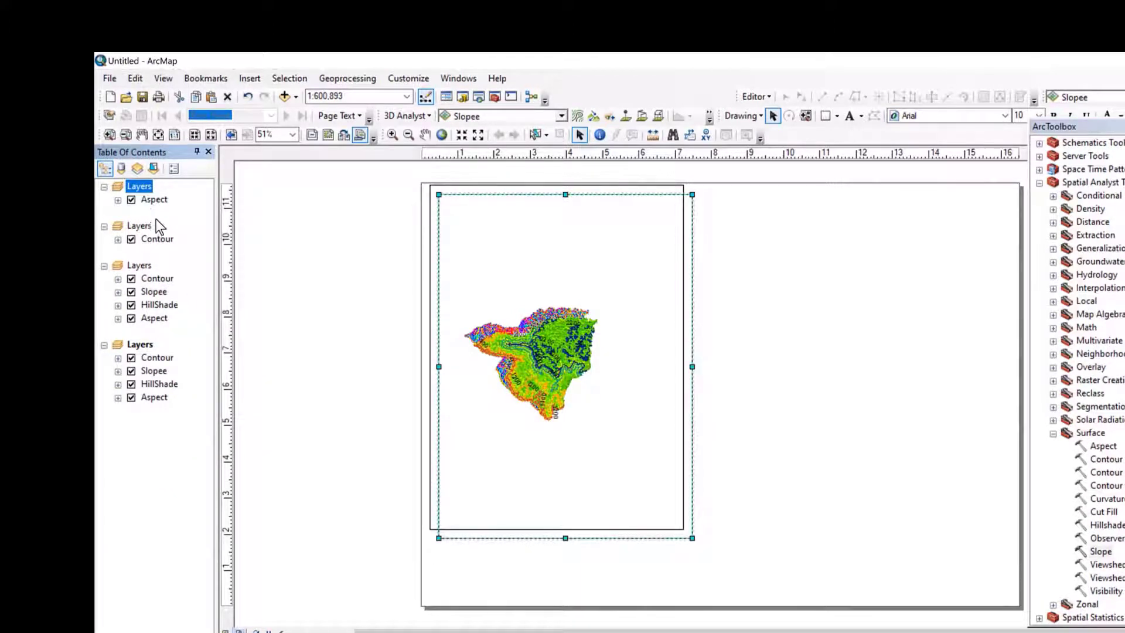
Remove the Slopee, Contour and Aspect layers from the third data frame, keeping only HillShade.
right_click(157, 292)
click(199, 314)
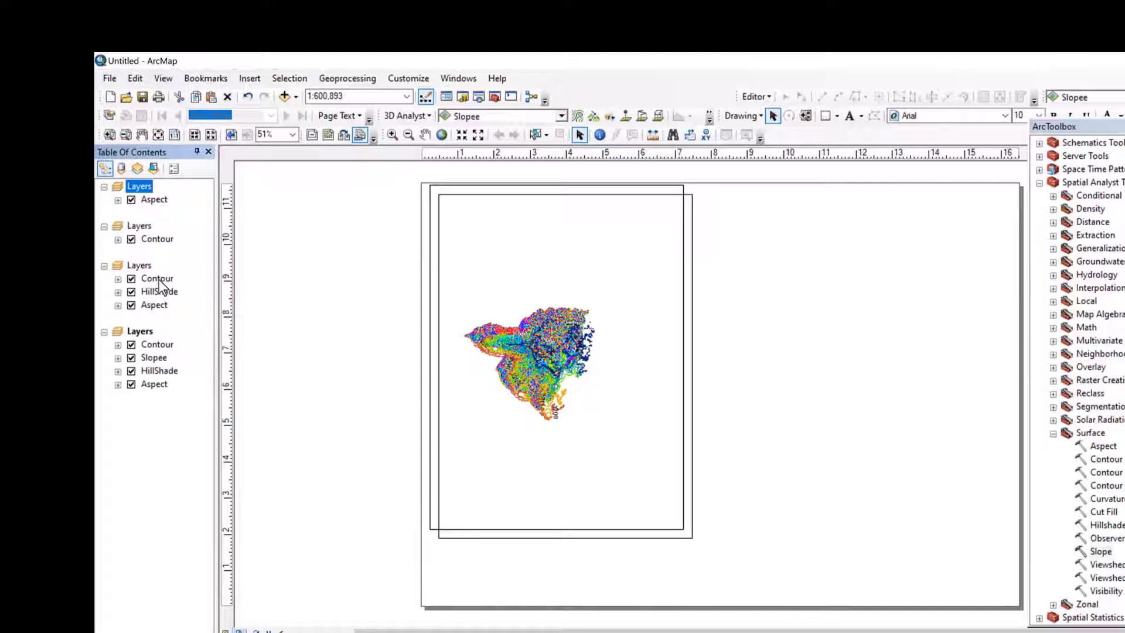
right_click(159, 280)
click(215, 307)
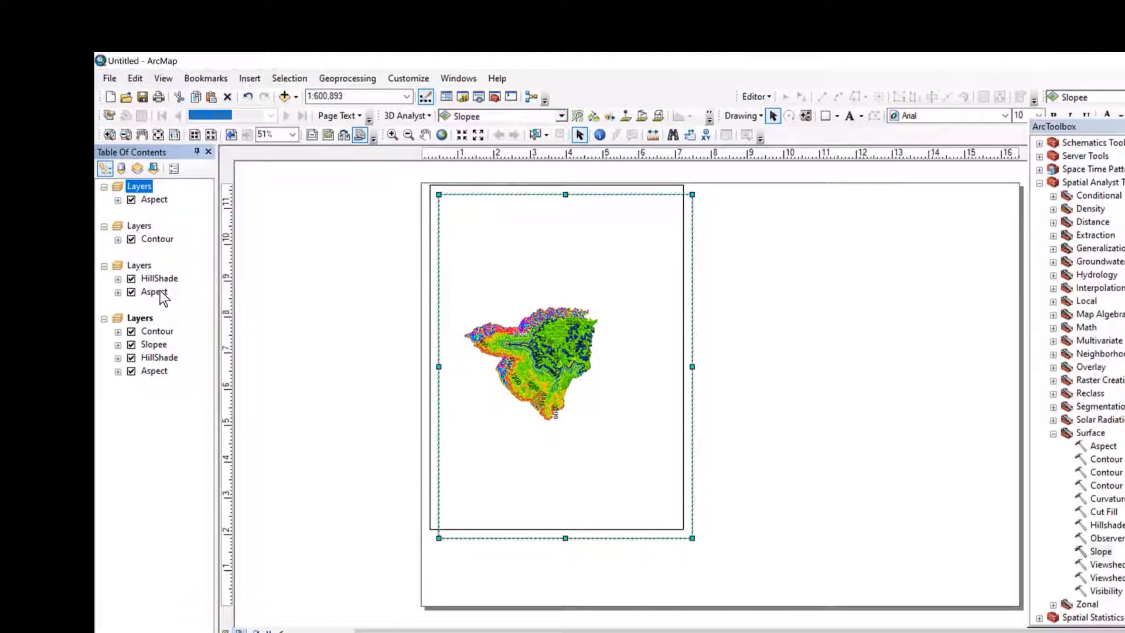
right_click(159, 292)
click(212, 314)
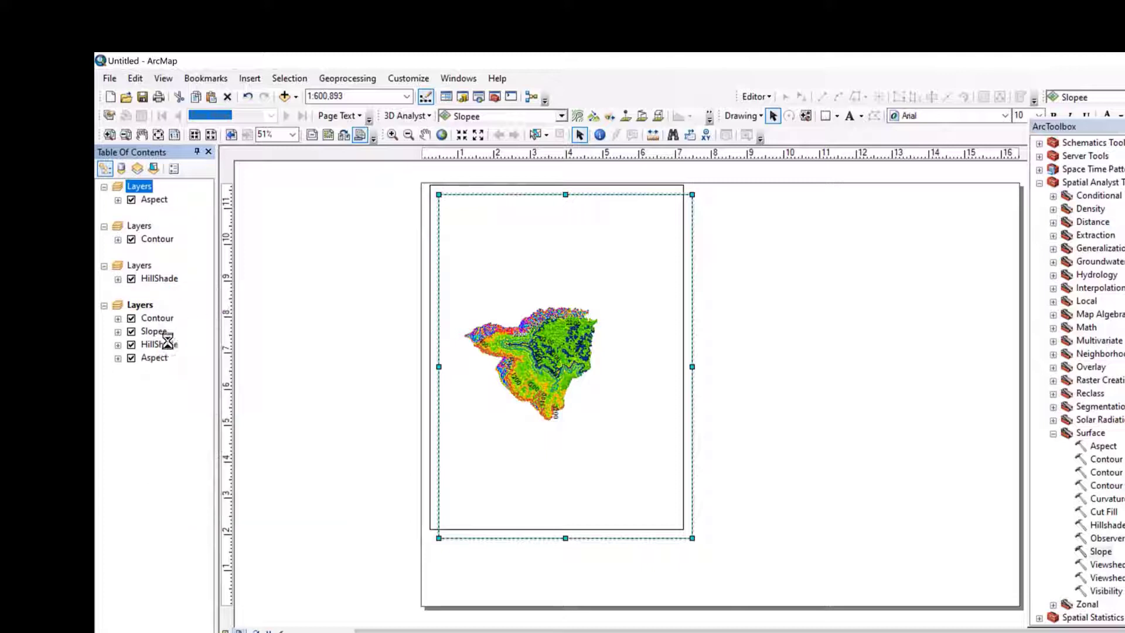
Remove the Contour, HillShade and Aspect layers from the fourth data frame, keeping only Slopee.
right_click(158, 321)
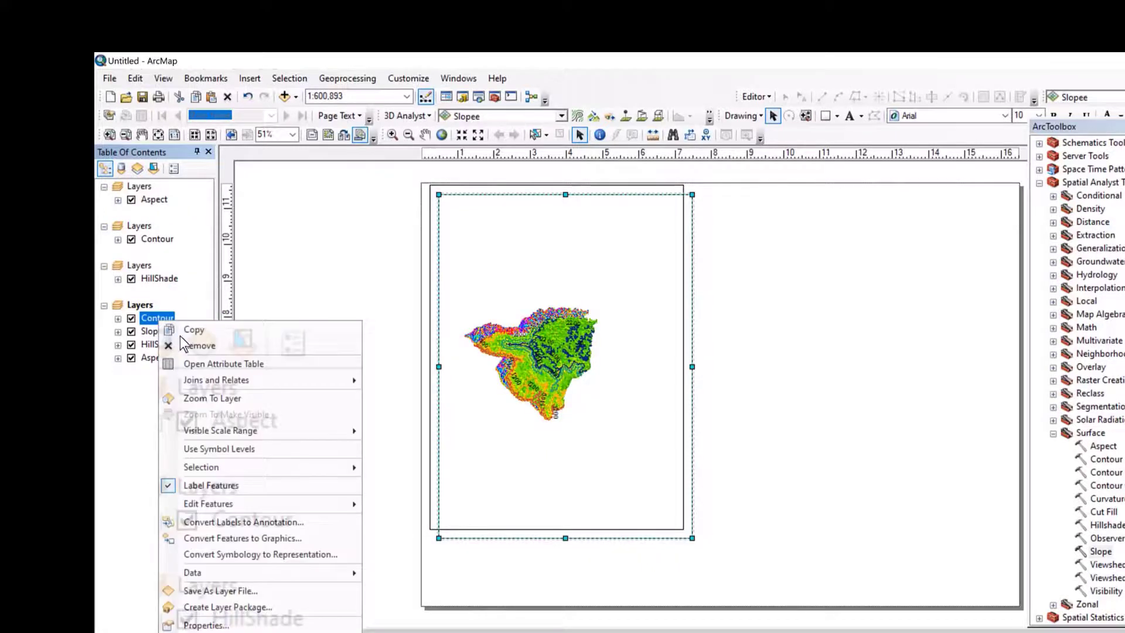
click(196, 345)
right_click(161, 329)
click(187, 350)
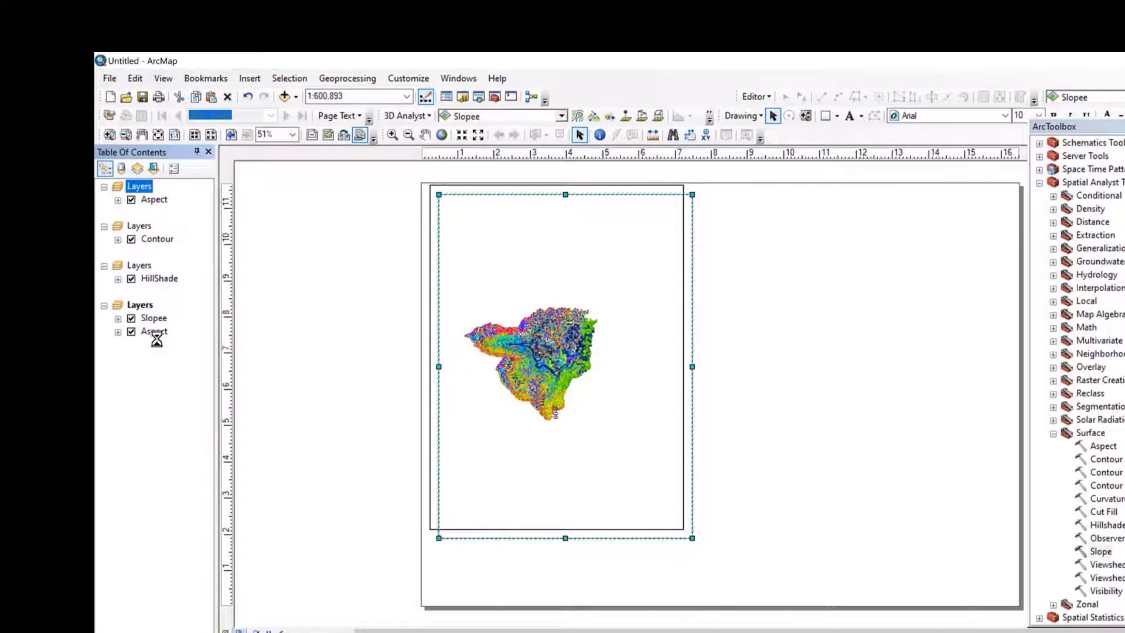
right_click(156, 332)
click(193, 358)
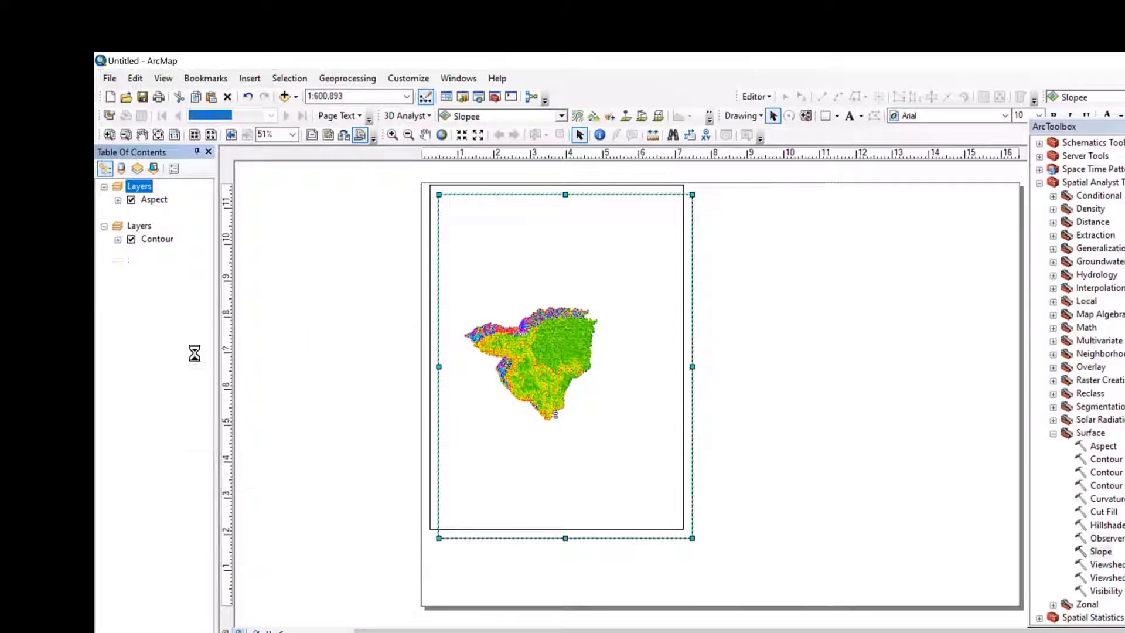
Shrink the HillShade and Slopee data frames, placing HillShade in the page's upper-right area and Slopee directly below it.
click(619, 274)
drag(620, 274, 923, 387)
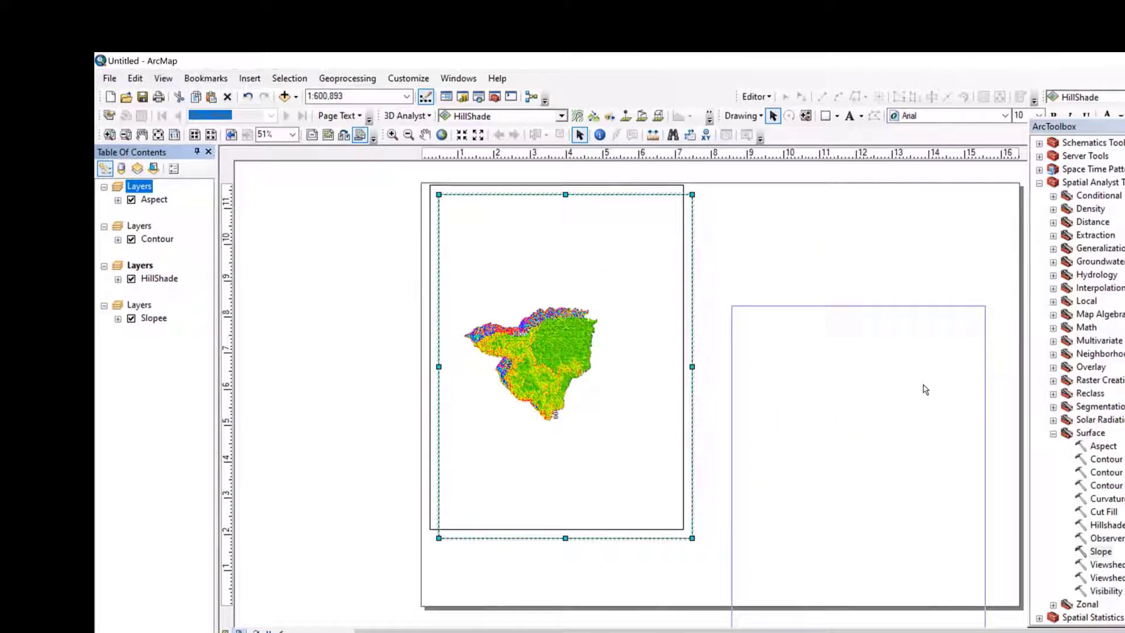
scroll(607, 349, down, 1)
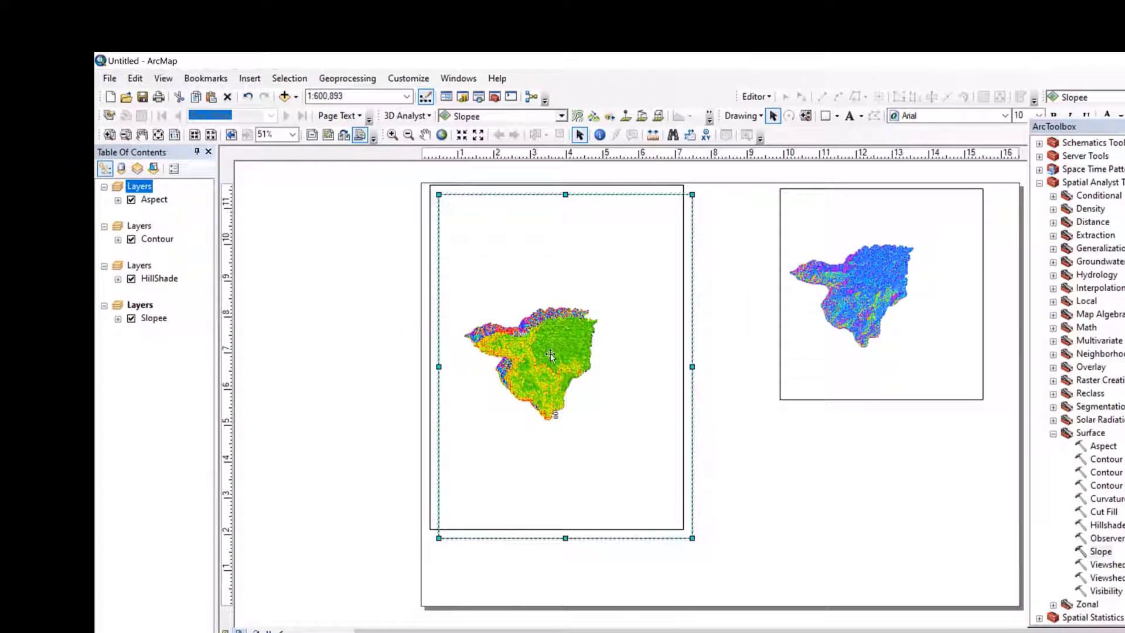
drag(528, 272, 894, 477)
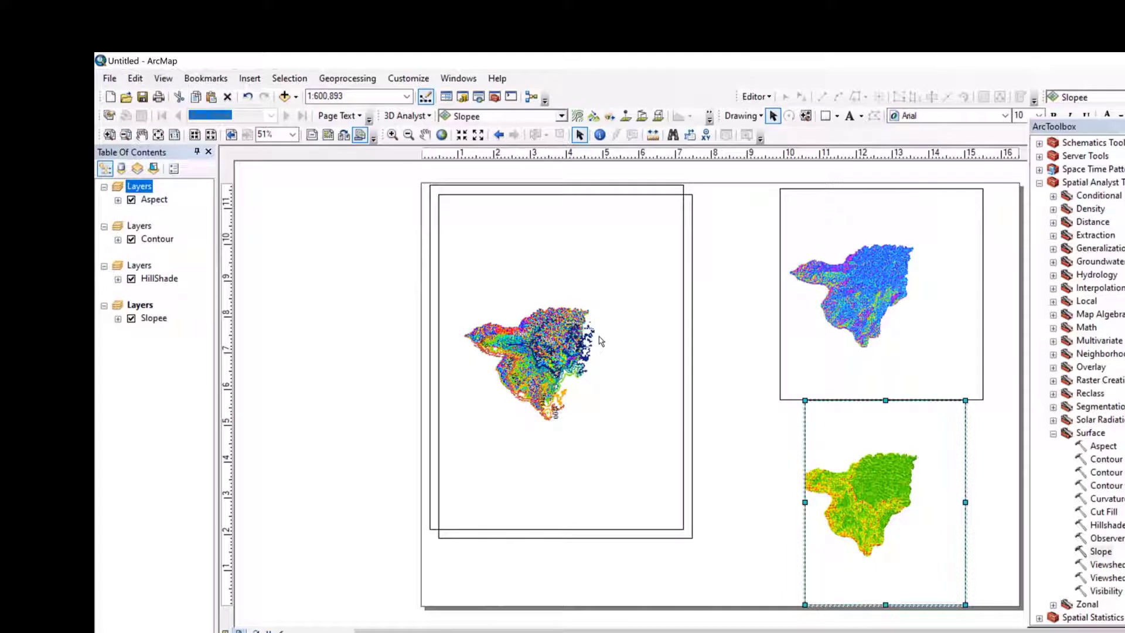
Shrink the Contour data frame and move it down toward the page's bottom edge, away from the Aspect frame.
click(563, 336)
drag(692, 538, 602, 387)
drag(524, 277, 616, 594)
Shrink the Aspect data frame and position it in the page's upper-left corner.
click(562, 325)
drag(687, 534, 613, 392)
drag(518, 262, 537, 271)
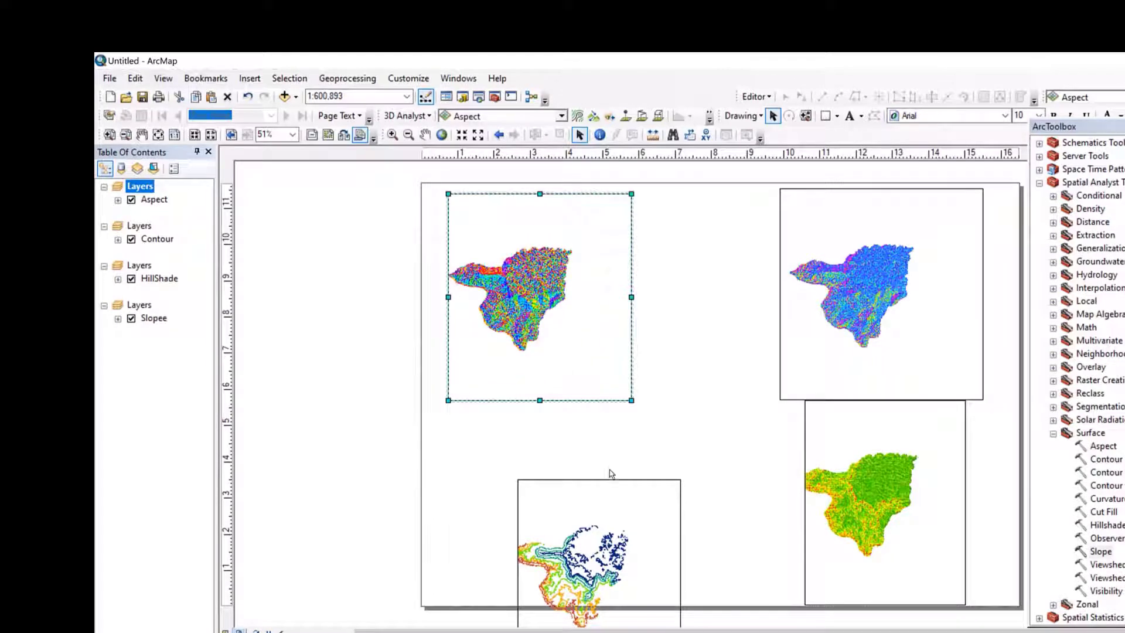
Move the Contour data frame fully onto the page, directly below the Aspect frame.
drag(532, 503, 532, 467)
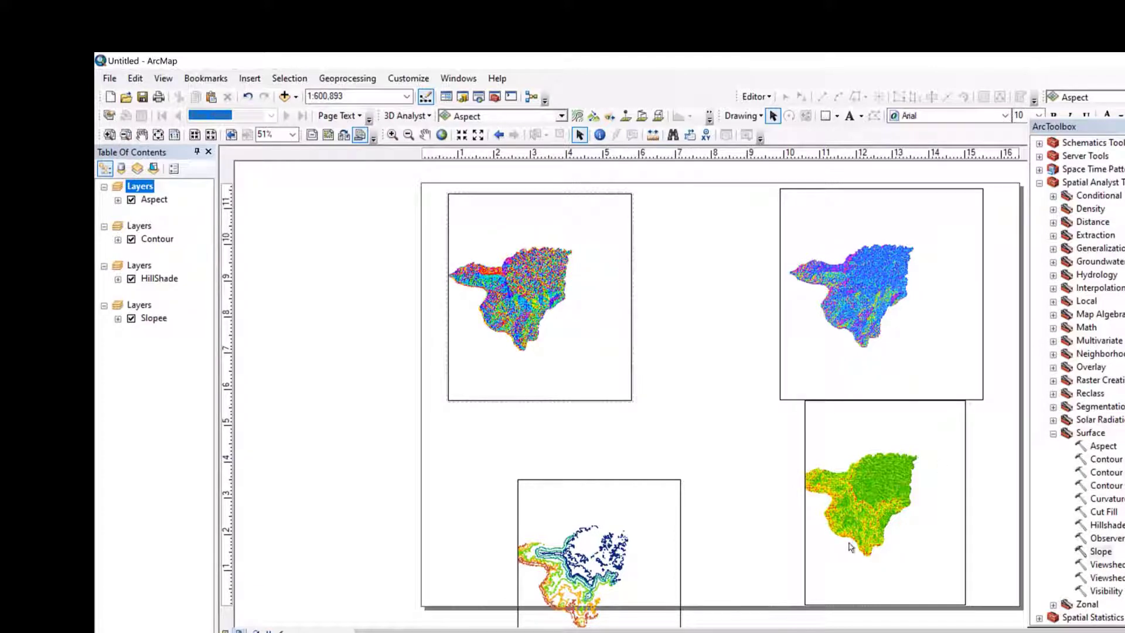
click(654, 521)
drag(650, 519, 588, 449)
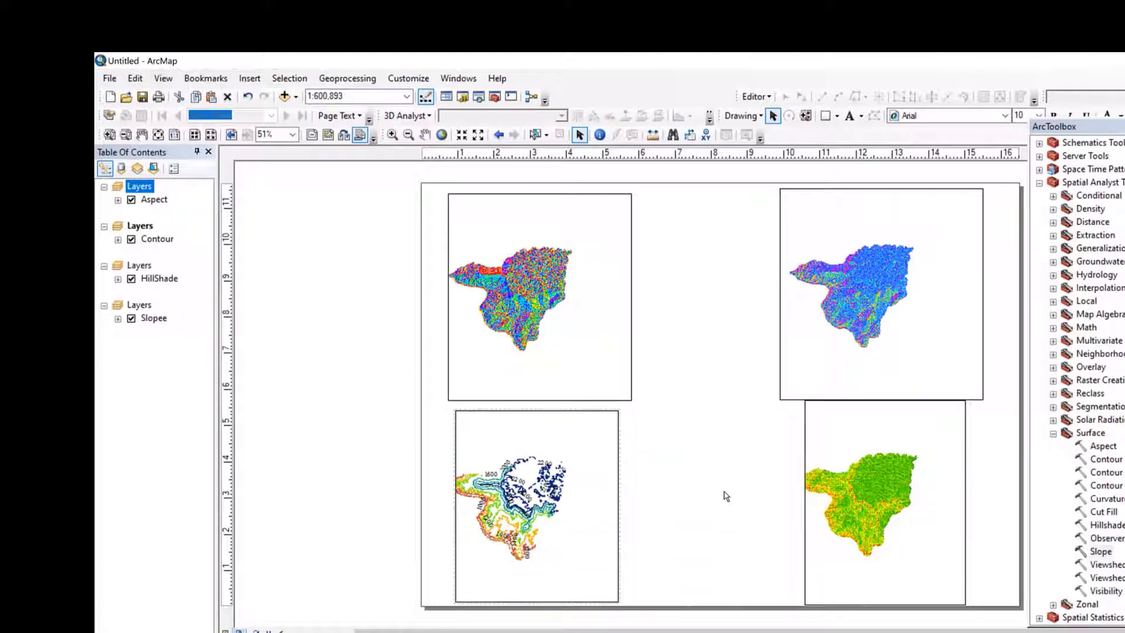
Widen the Aspect data frame toward the HillShade frame.
click(898, 494)
click(540, 280)
drag(633, 296, 679, 296)
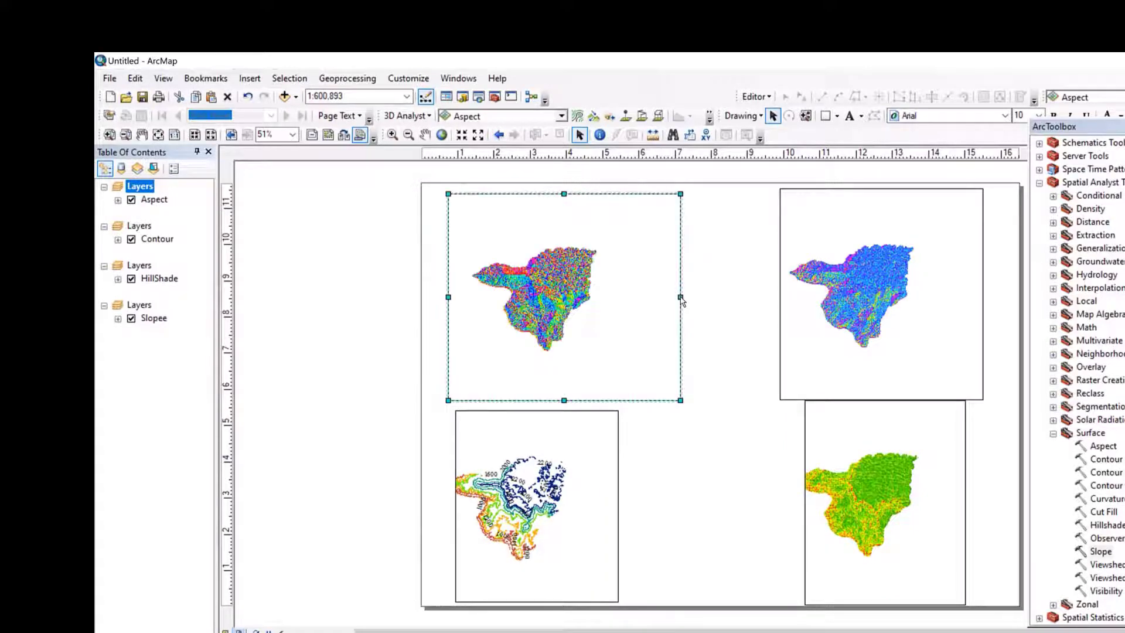
scroll(681, 301, up, 2)
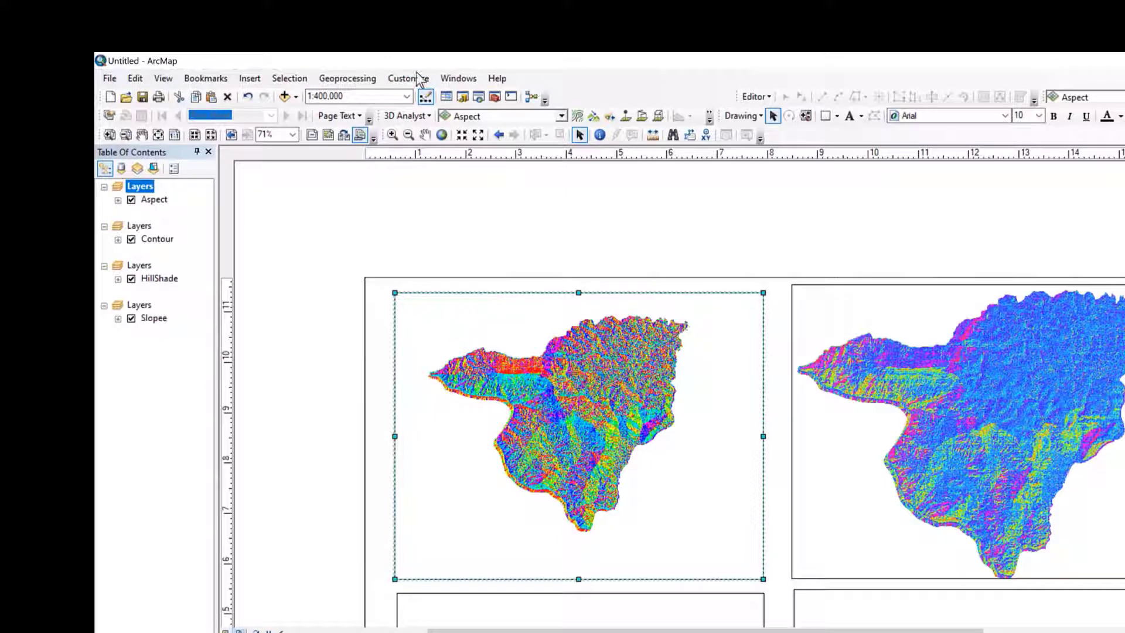
Zoom the Aspect map in to 1:300,000 and pan it slightly down so its upper edge fits inside the frame.
click(462, 135)
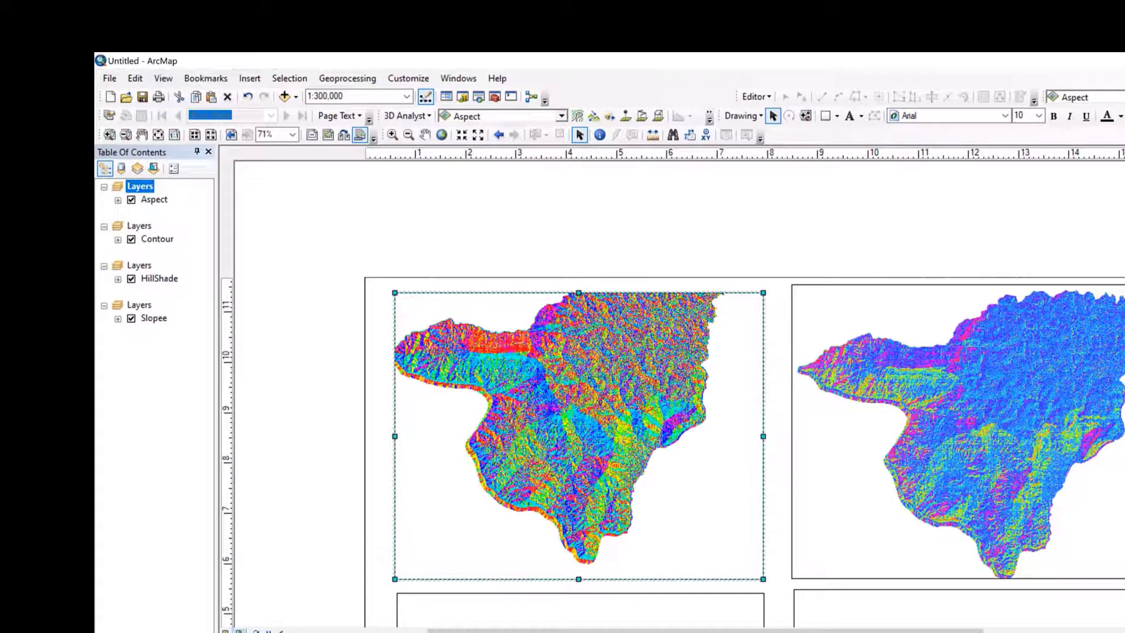
click(797, 246)
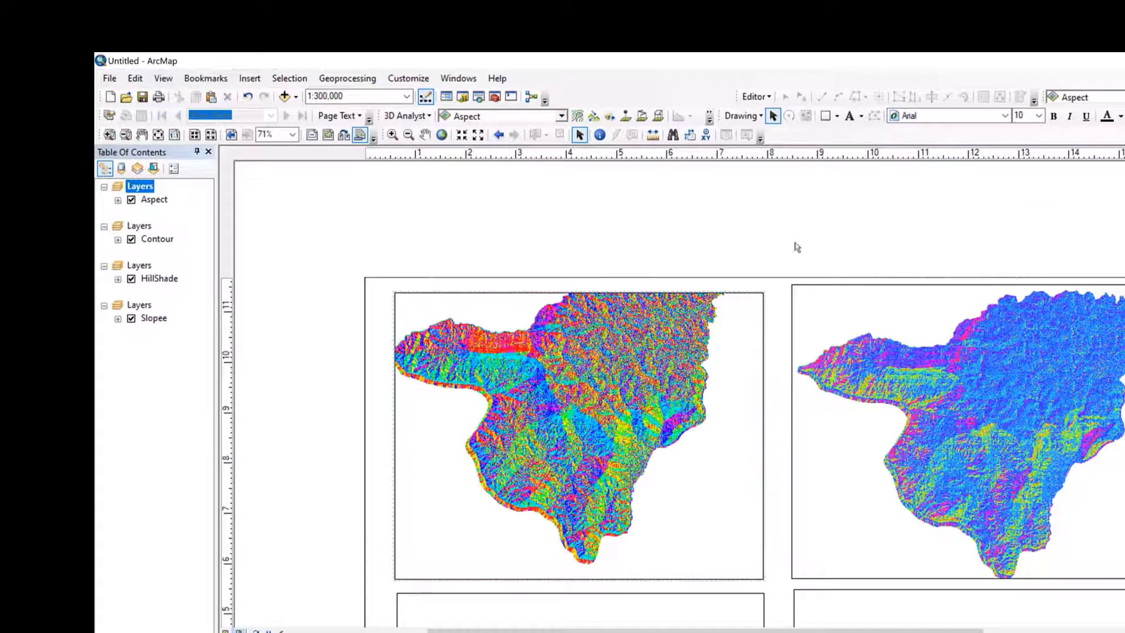
click(426, 137)
drag(609, 361, 609, 370)
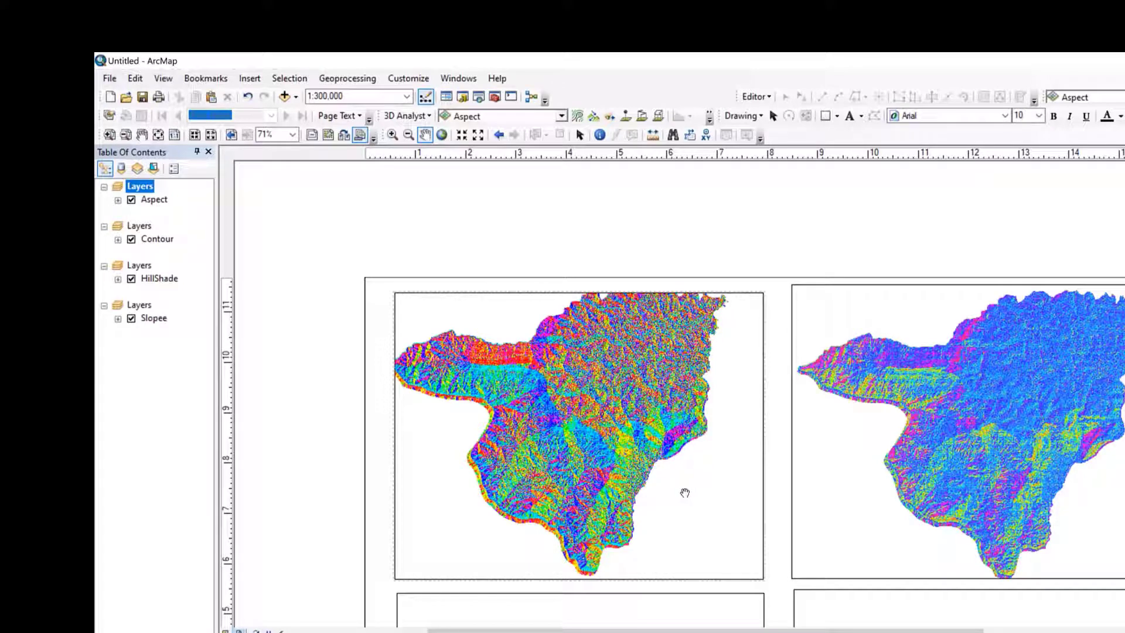
Extend the lower edges of the Aspect and HillShade data frames slightly toward the frames beneath them.
click(774, 116)
click(583, 498)
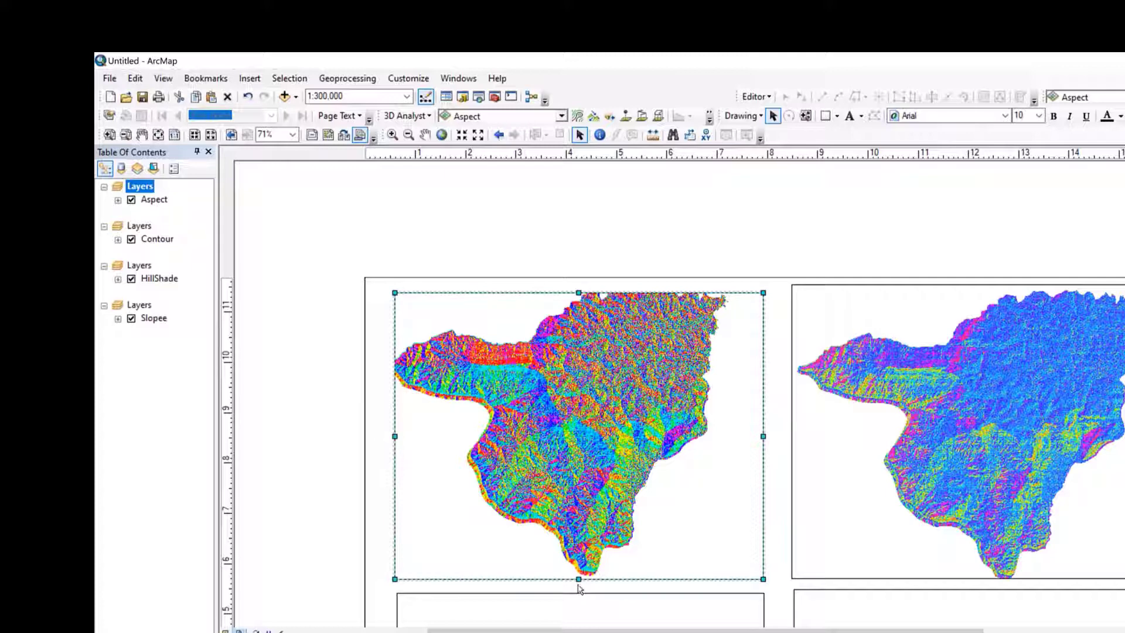
drag(578, 579, 578, 587)
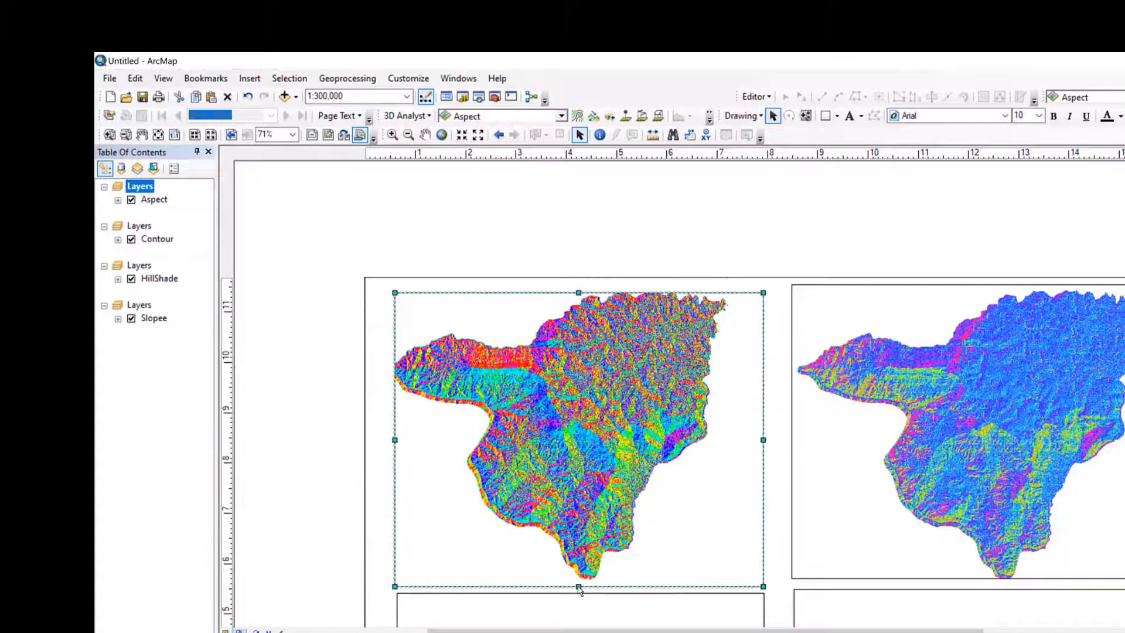
click(901, 502)
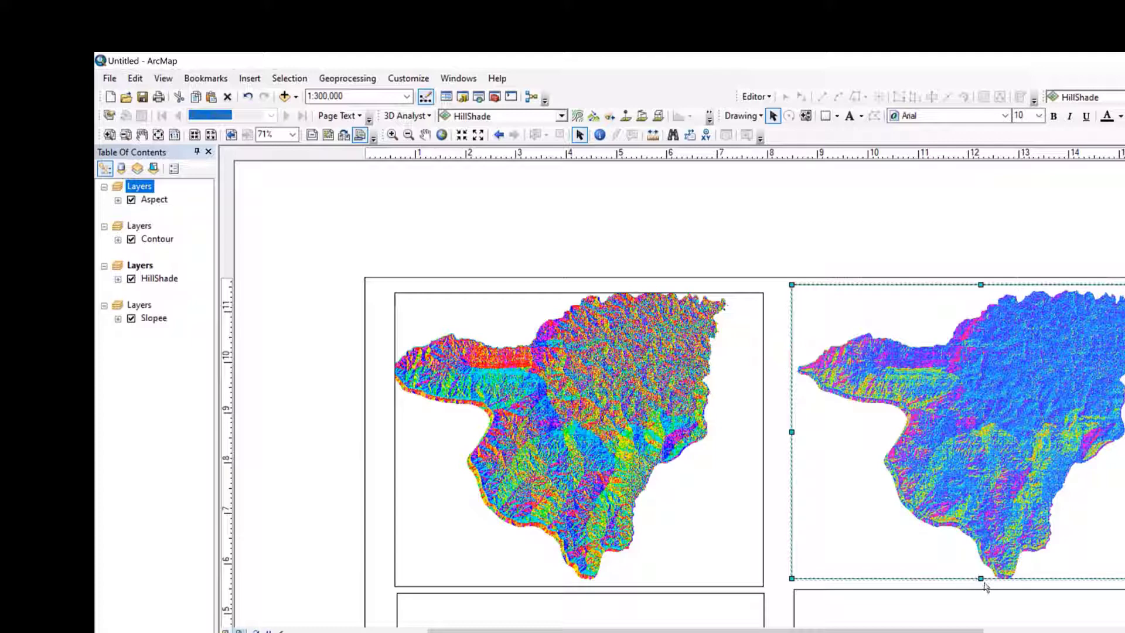
drag(982, 579, 983, 586)
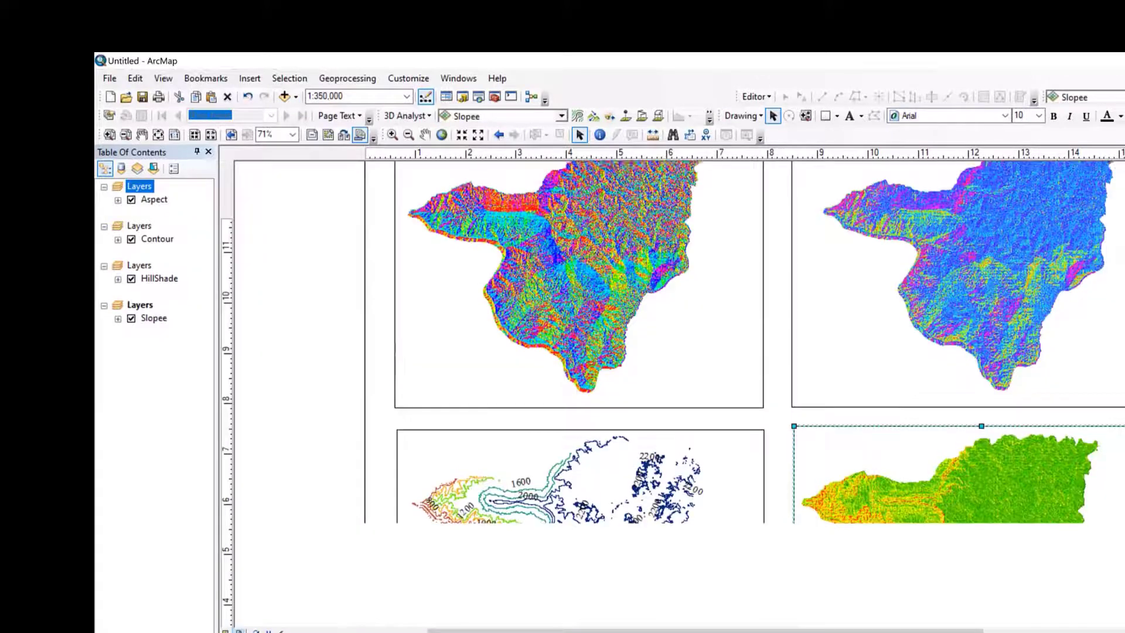
Review the size, spacing and map fit of the four data frames across the layout page.
scroll(744, 394, up, 3)
scroll(744, 393, down, 5)
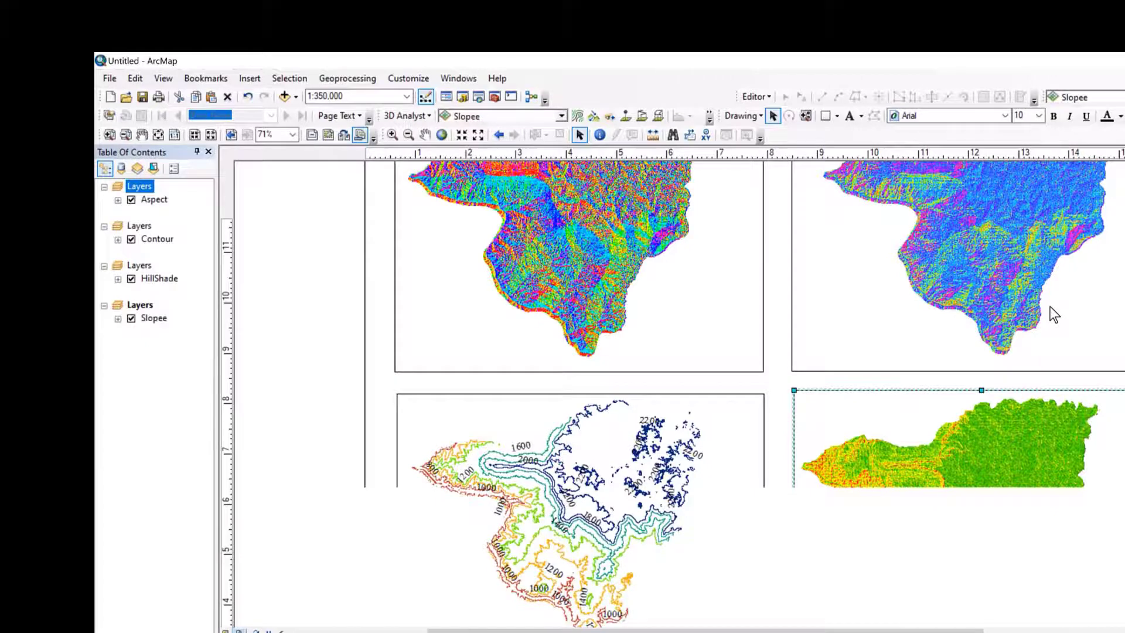
scroll(1050, 309, up, 2)
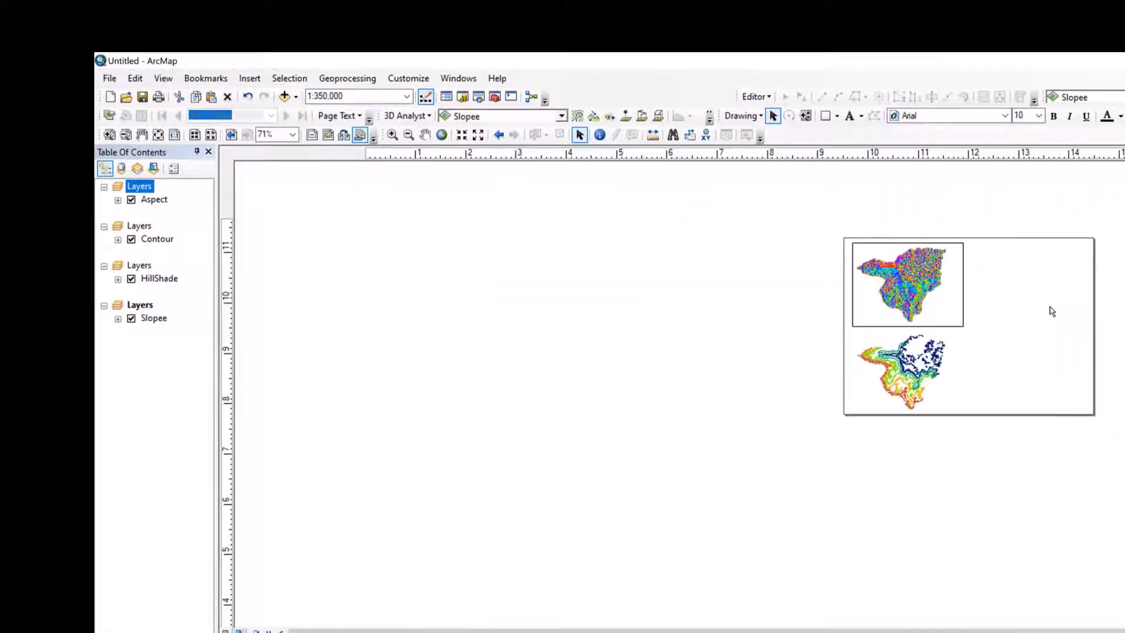
scroll(1049, 307, down, 4)
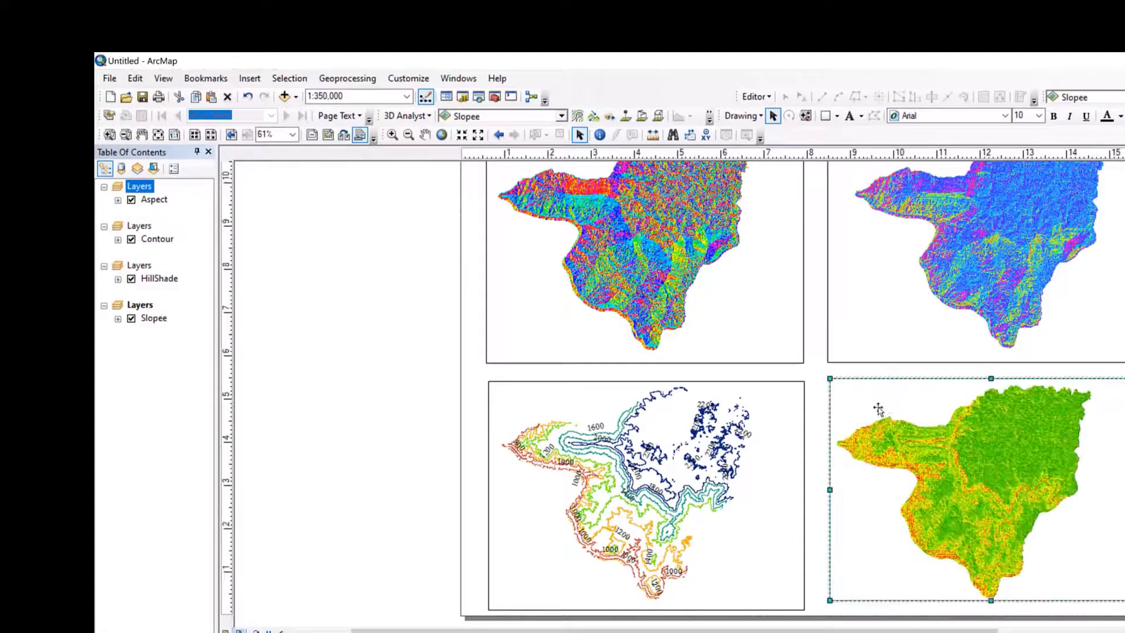
click(687, 466)
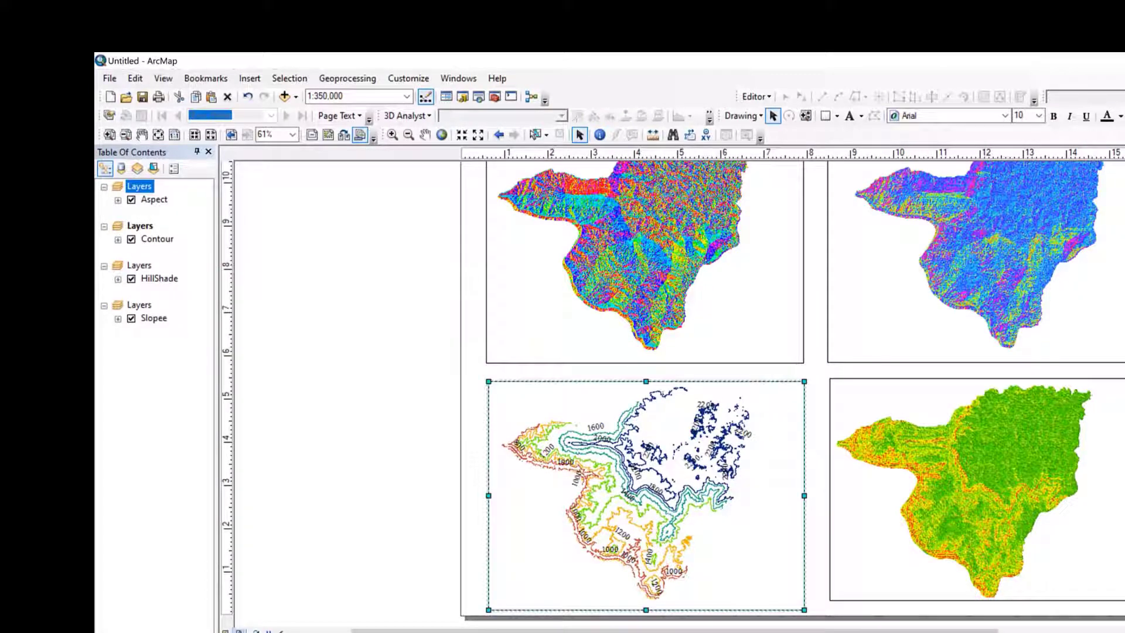
scroll(791, 475, up, 1)
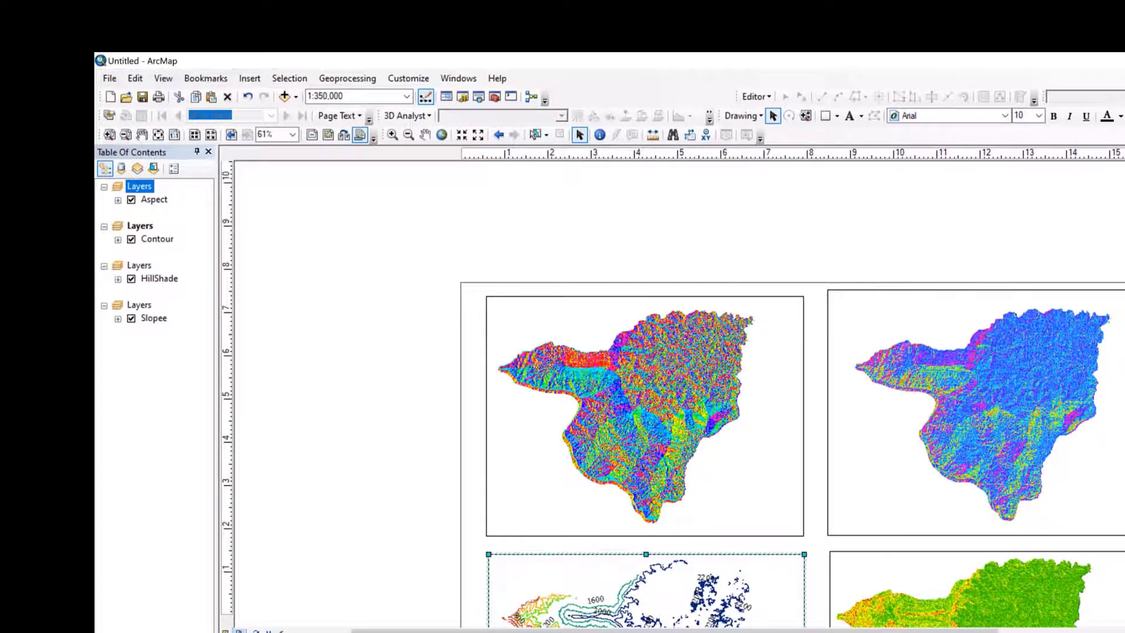
scroll(791, 439, down, 10)
scroll(791, 439, down, 3)
scroll(791, 439, up, 9)
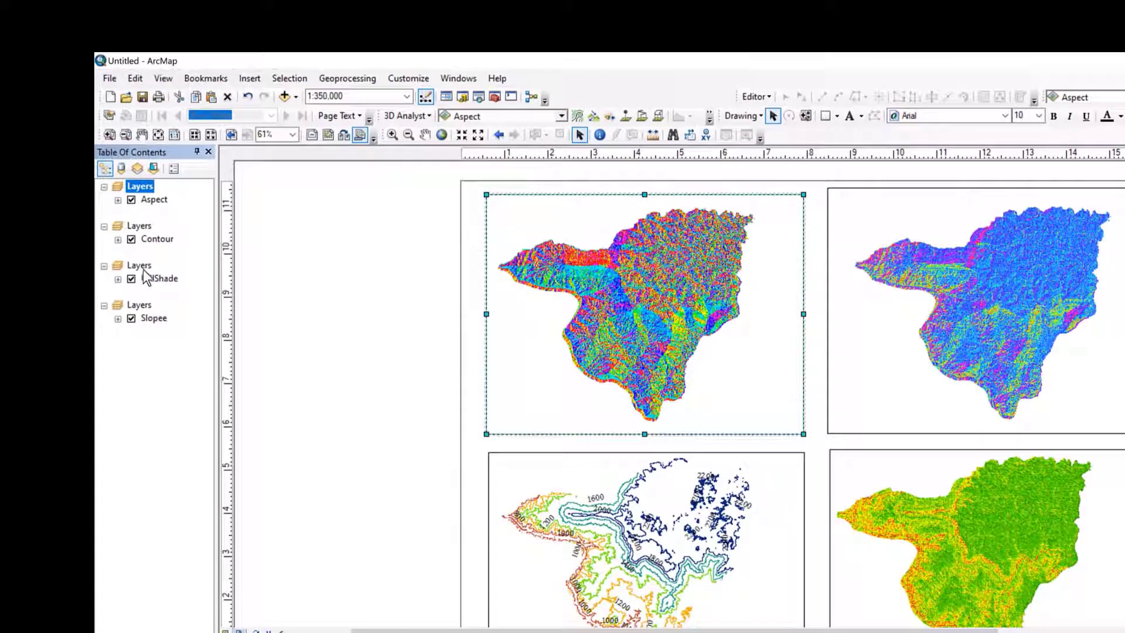
Insert a one-column legend for the Aspect data frame with the default settings and place it in the frame's lower-right corner.
click(141, 266)
click(143, 188)
click(249, 78)
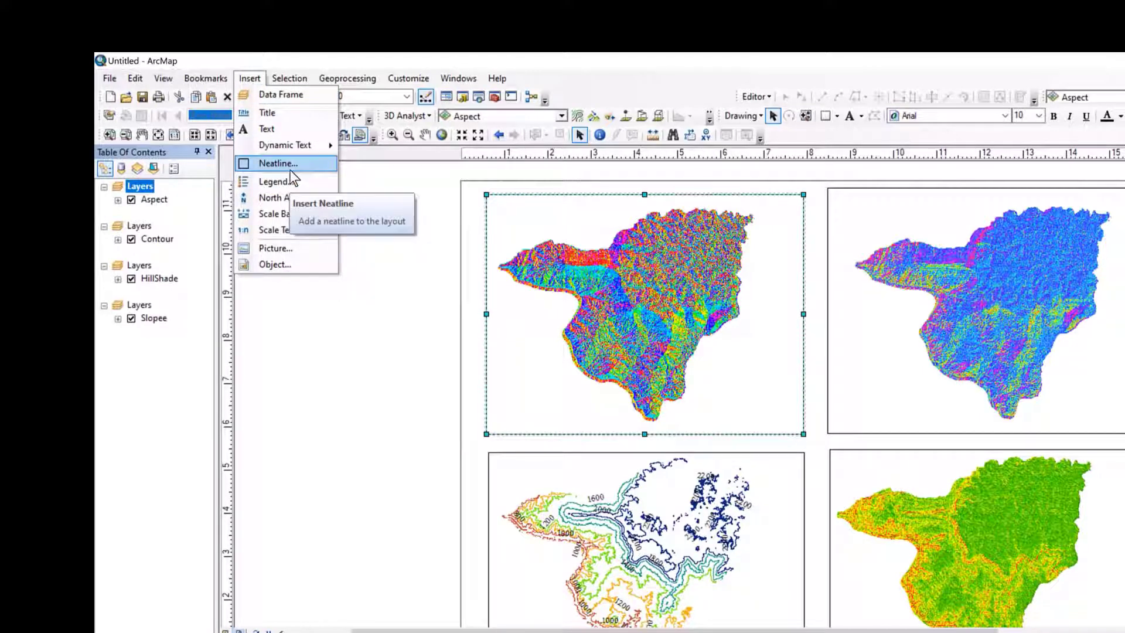
click(286, 183)
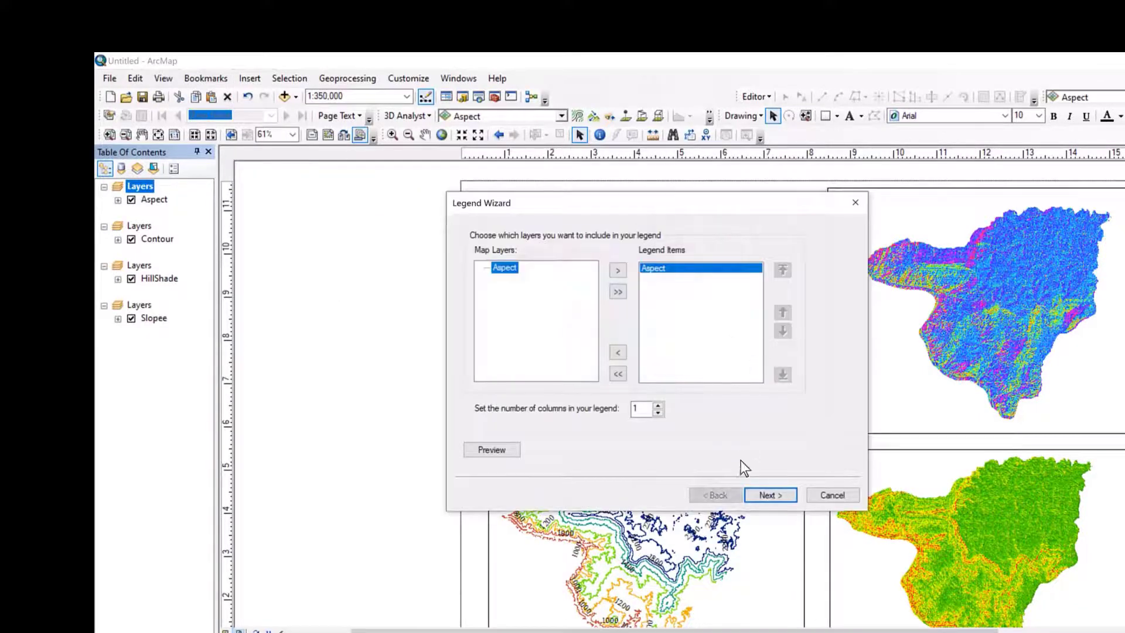
click(767, 492)
click(768, 494)
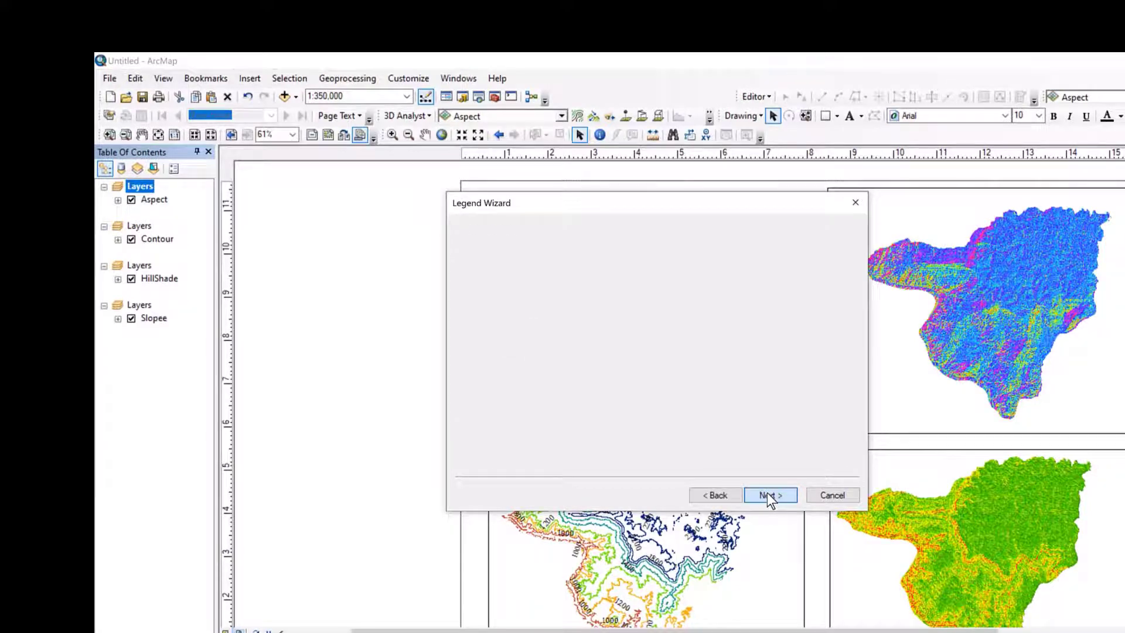
click(767, 493)
click(768, 493)
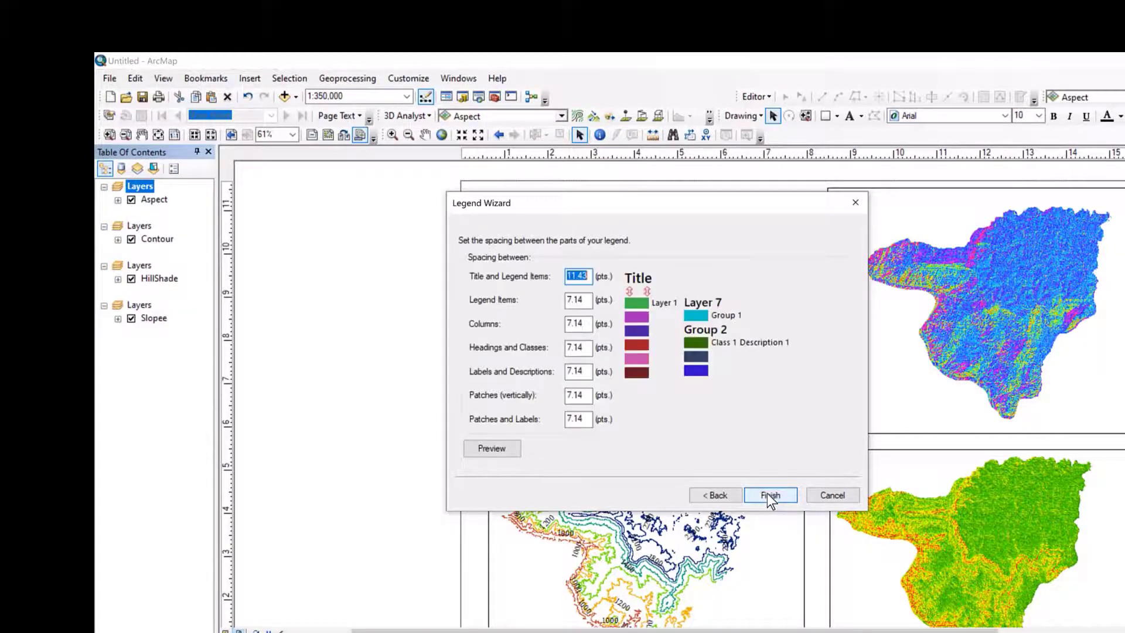
click(767, 495)
drag(688, 403, 778, 382)
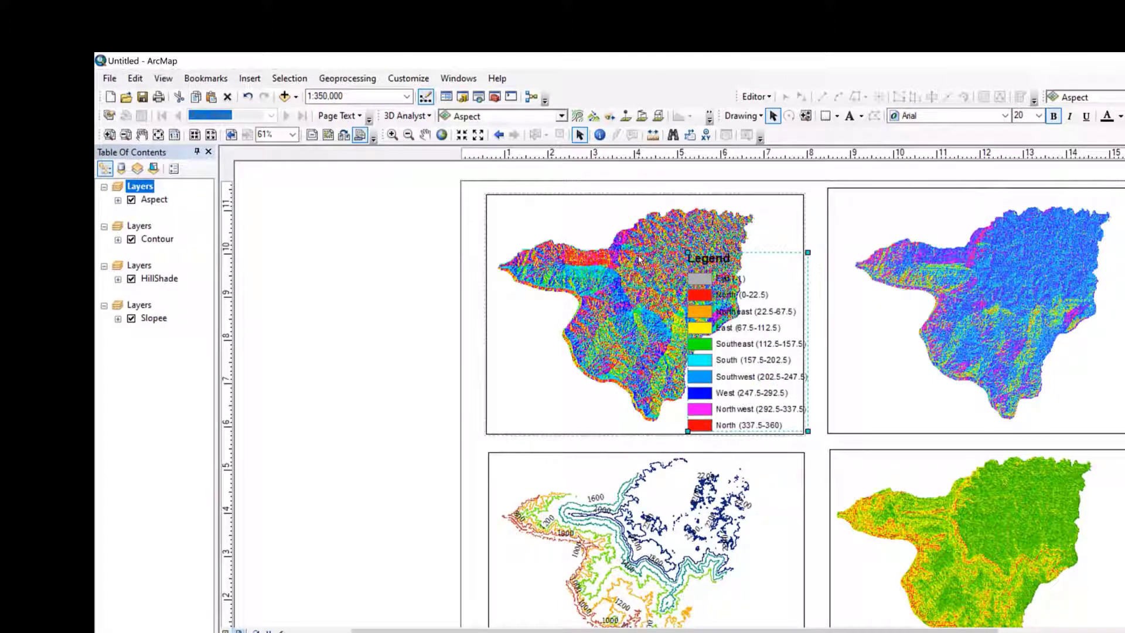
Arrange the legend's Aspect items in two columns and reduce the legend's size.
right_click(751, 361)
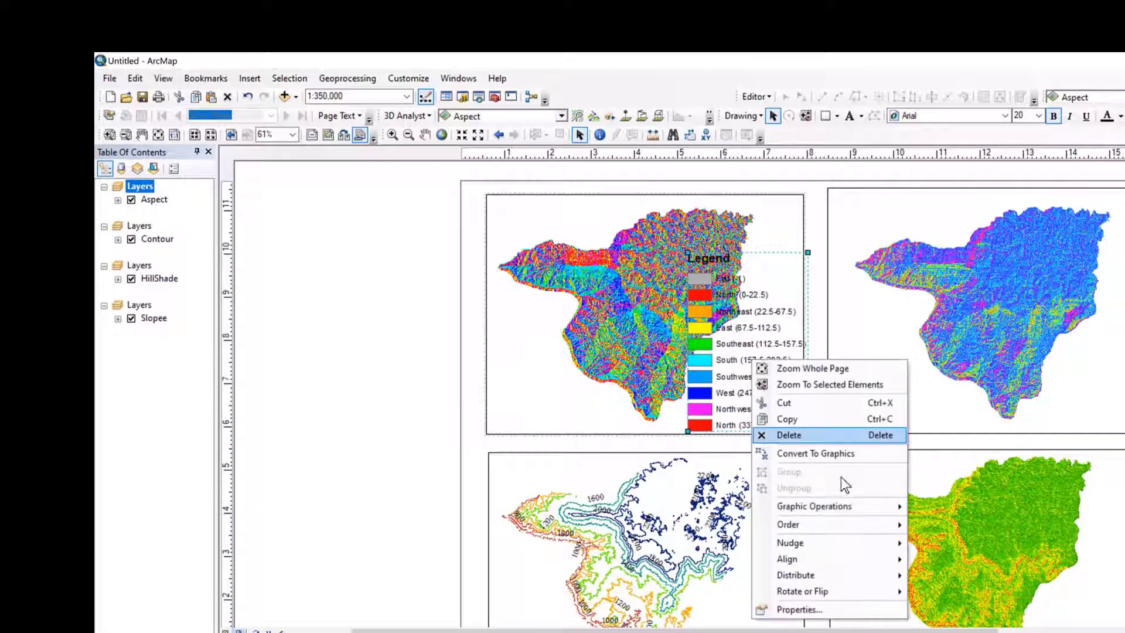
click(839, 608)
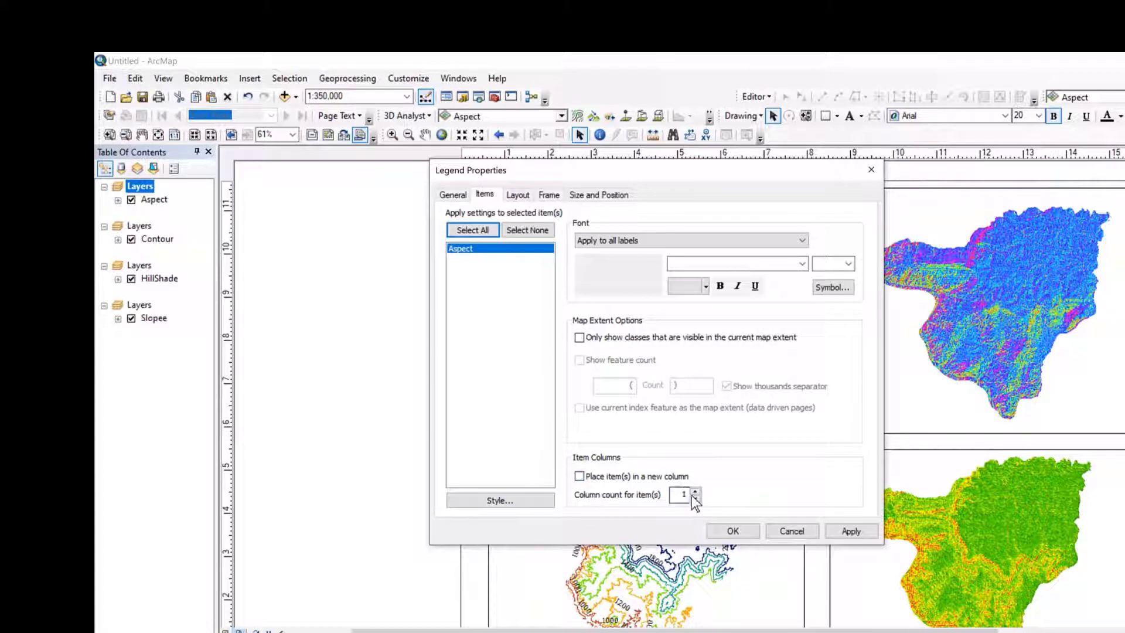
click(749, 532)
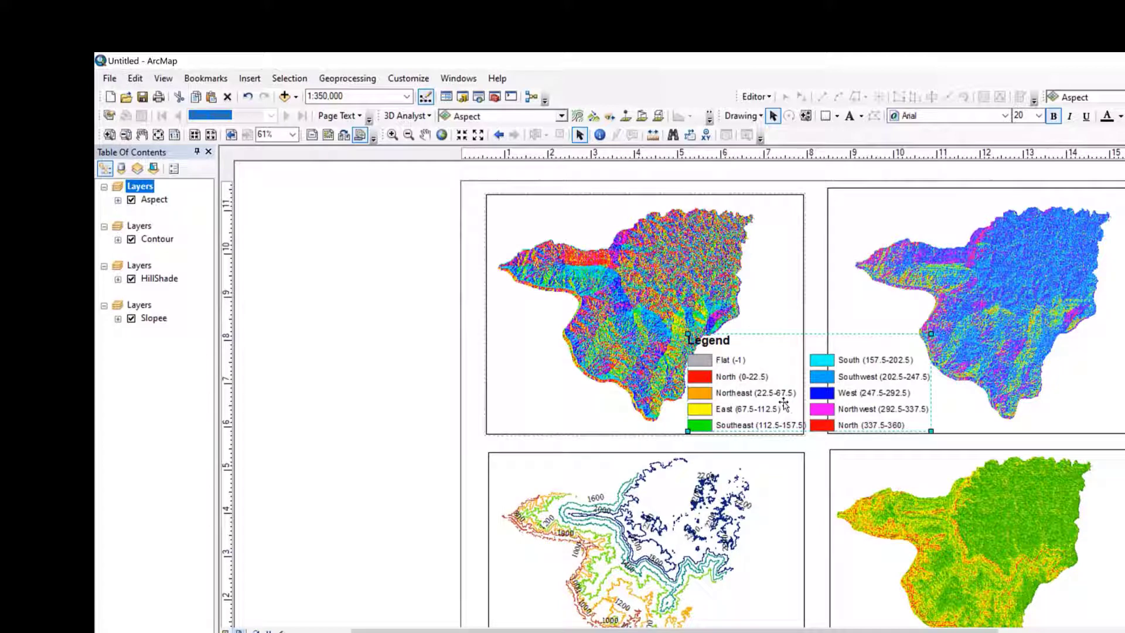
drag(928, 428, 844, 417)
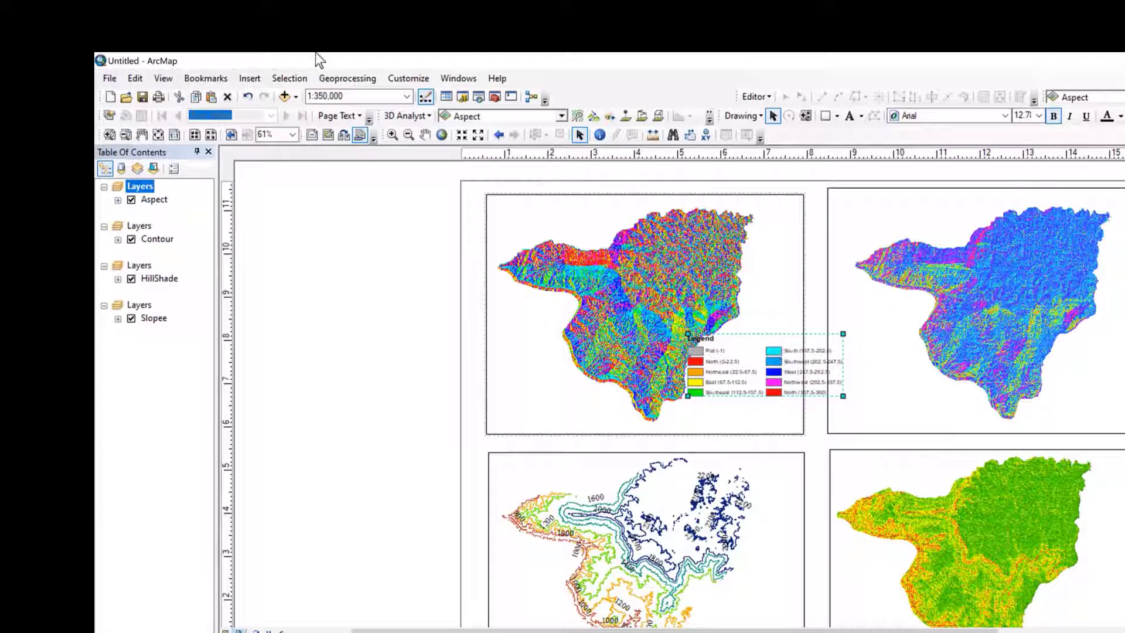
Place the legend in the Aspect frame's lower-left corner and pan the map toward the frame's upper right to make room.
click(425, 136)
drag(637, 301, 633, 294)
mouse_move(772, 375)
mouse_down()
mouse_move(758, 384)
mouse_move(767, 374)
mouse_up()
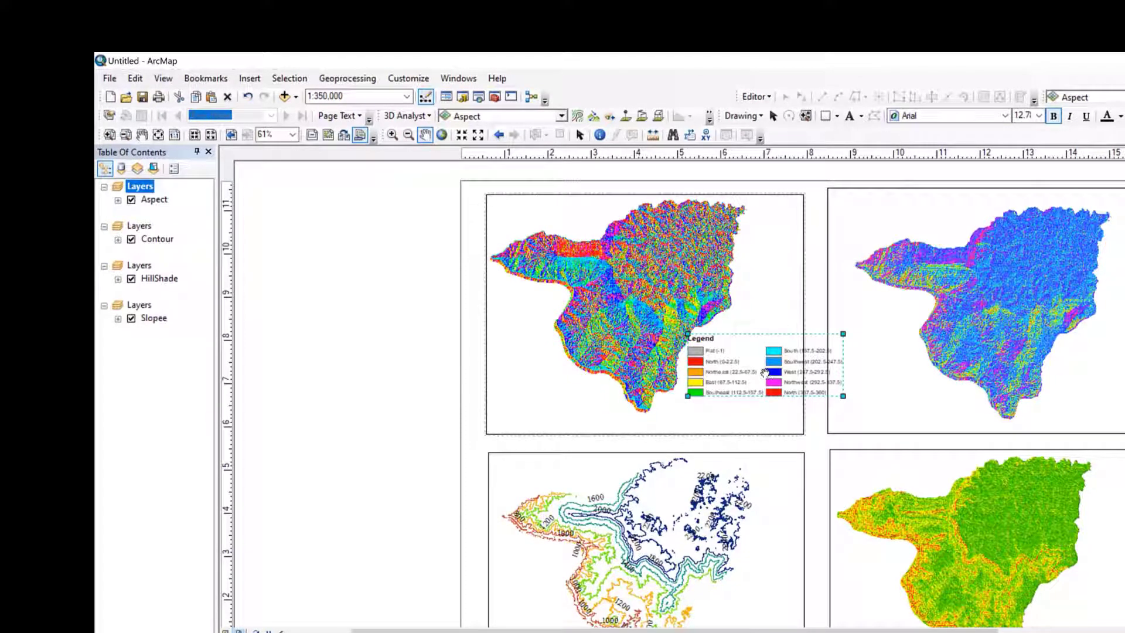
drag(655, 311, 655, 306)
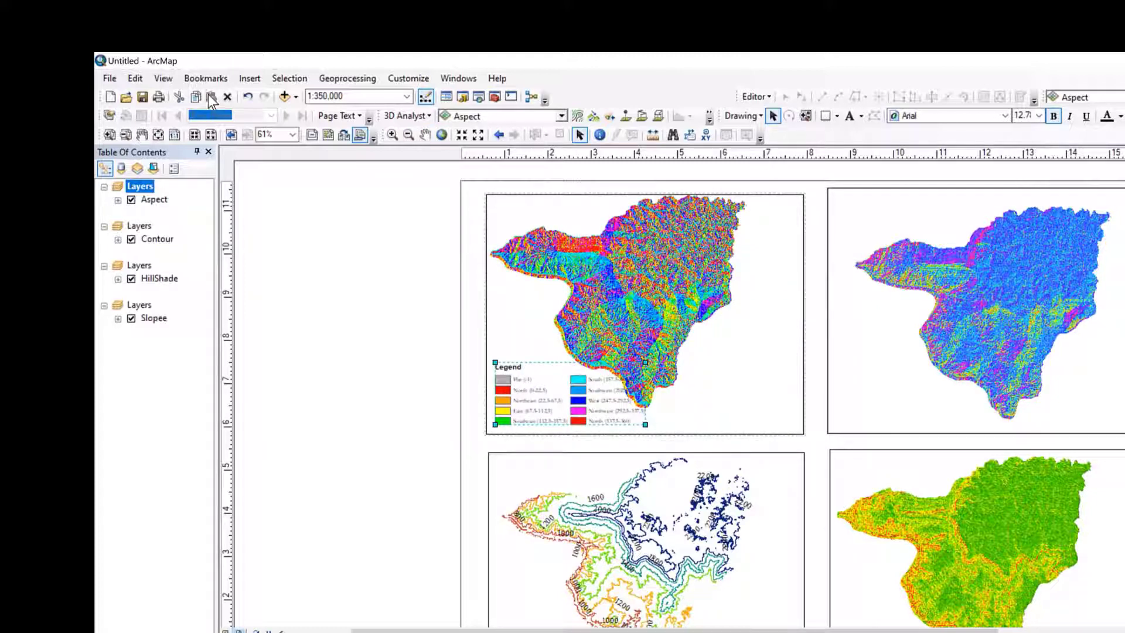
click(425, 136)
drag(620, 273, 669, 287)
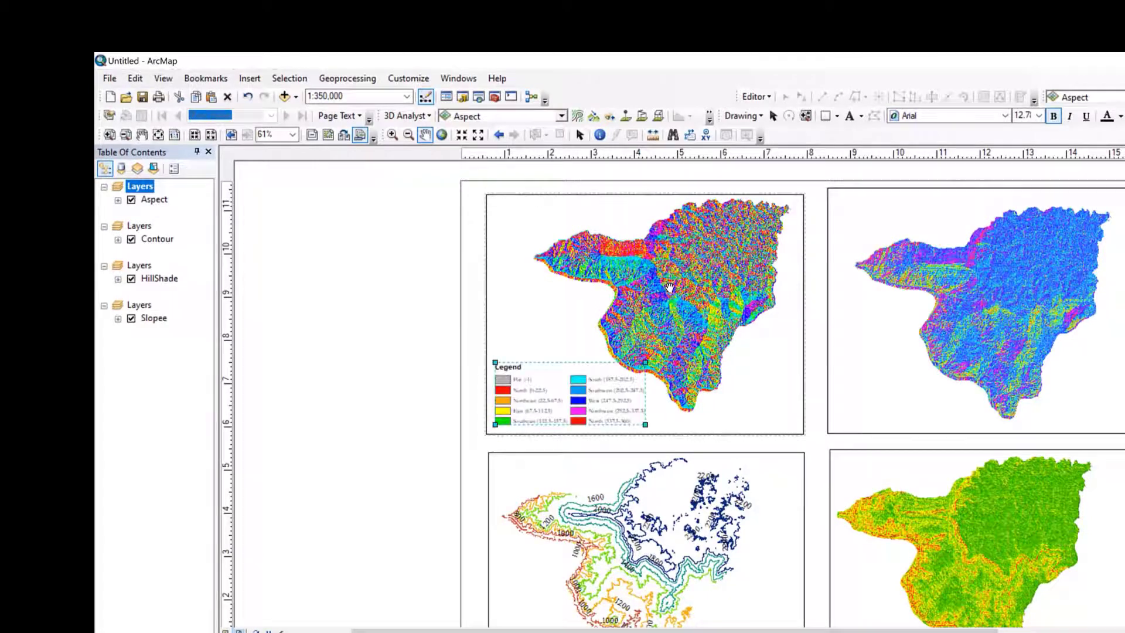
Insert the title "Aspect Map" and place it near the upper-left corner of the Aspect data frame.
click(774, 116)
click(774, 397)
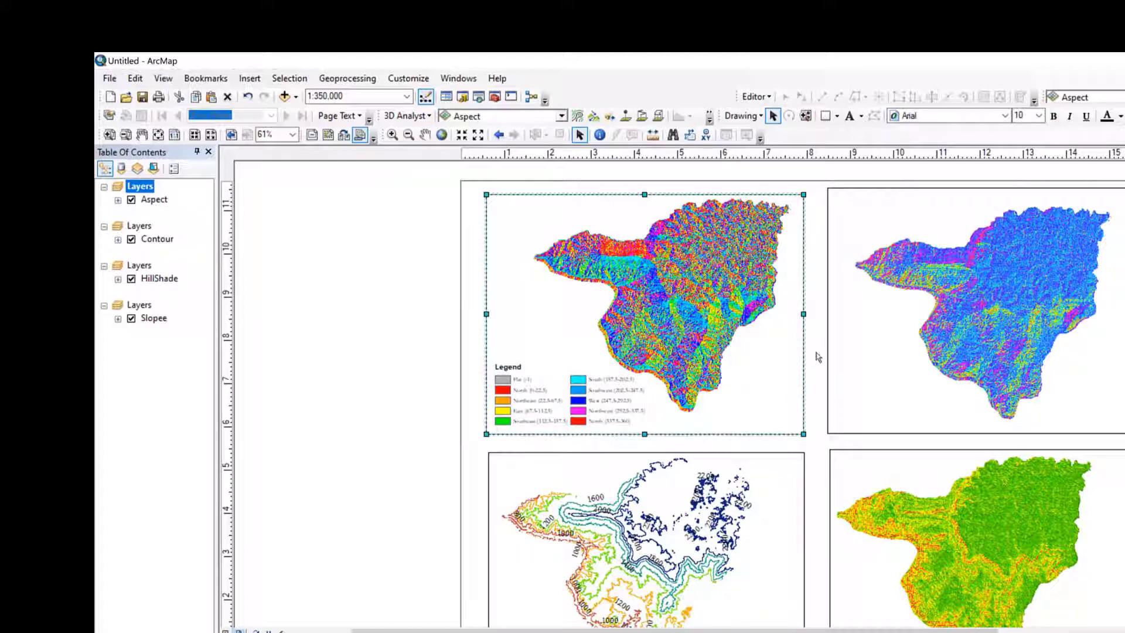
click(252, 79)
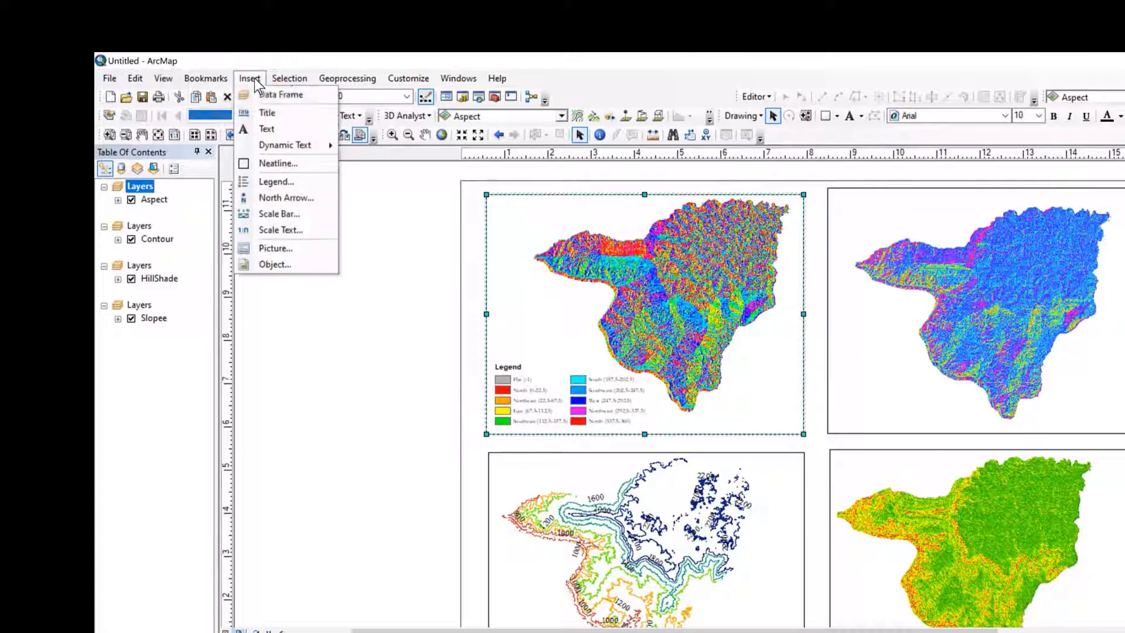
click(276, 111)
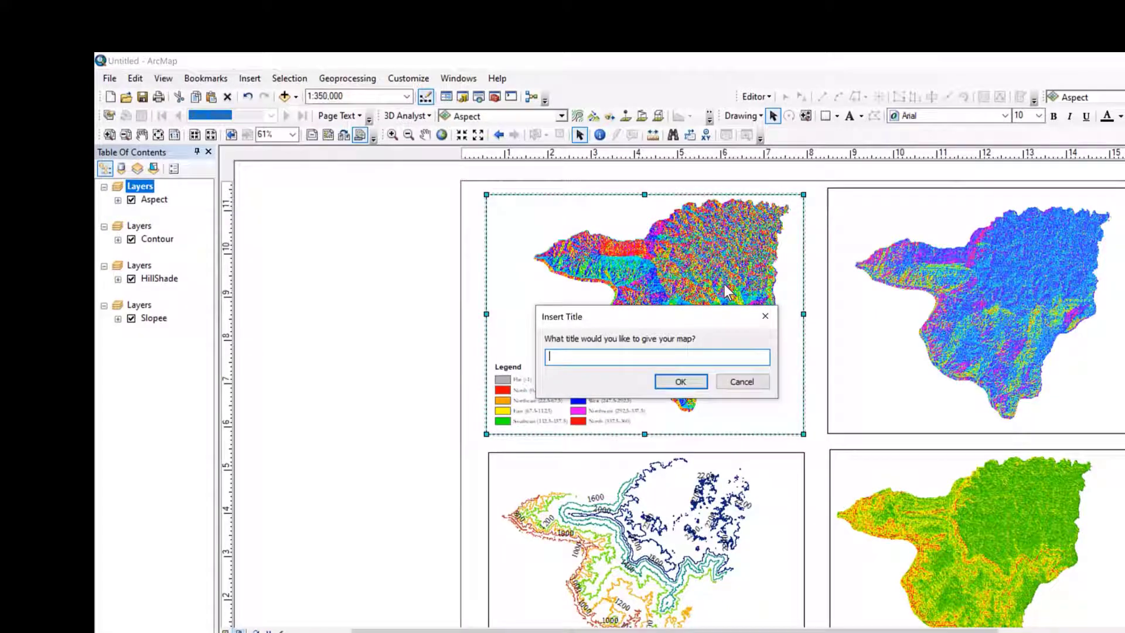
text(Aspect Map)
click(680, 381)
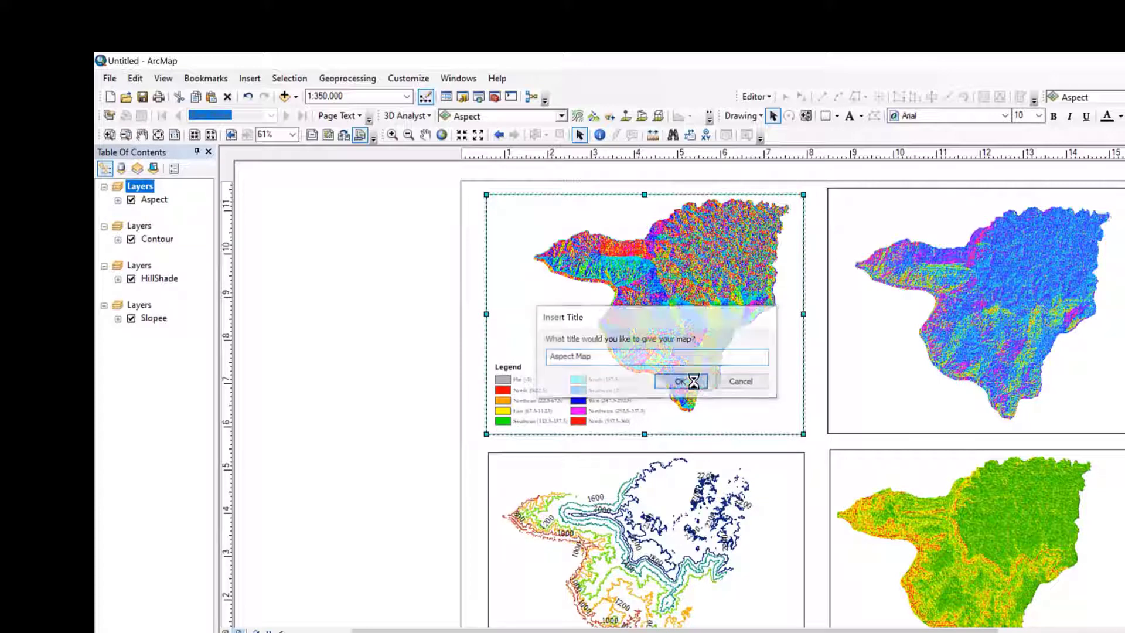
drag(724, 230, 584, 214)
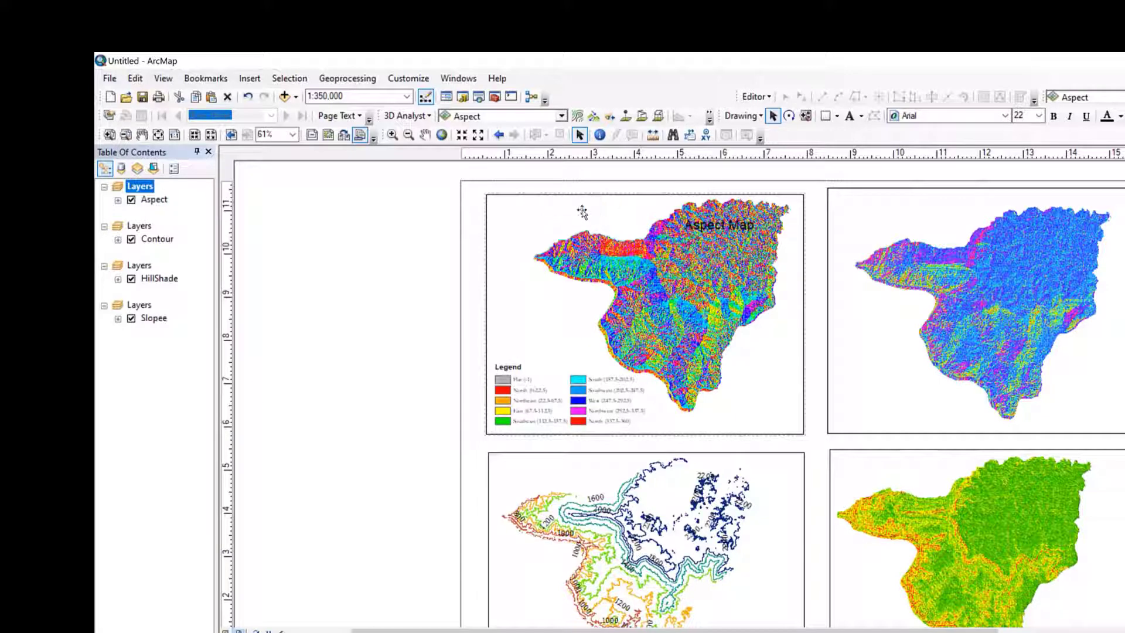
click(649, 216)
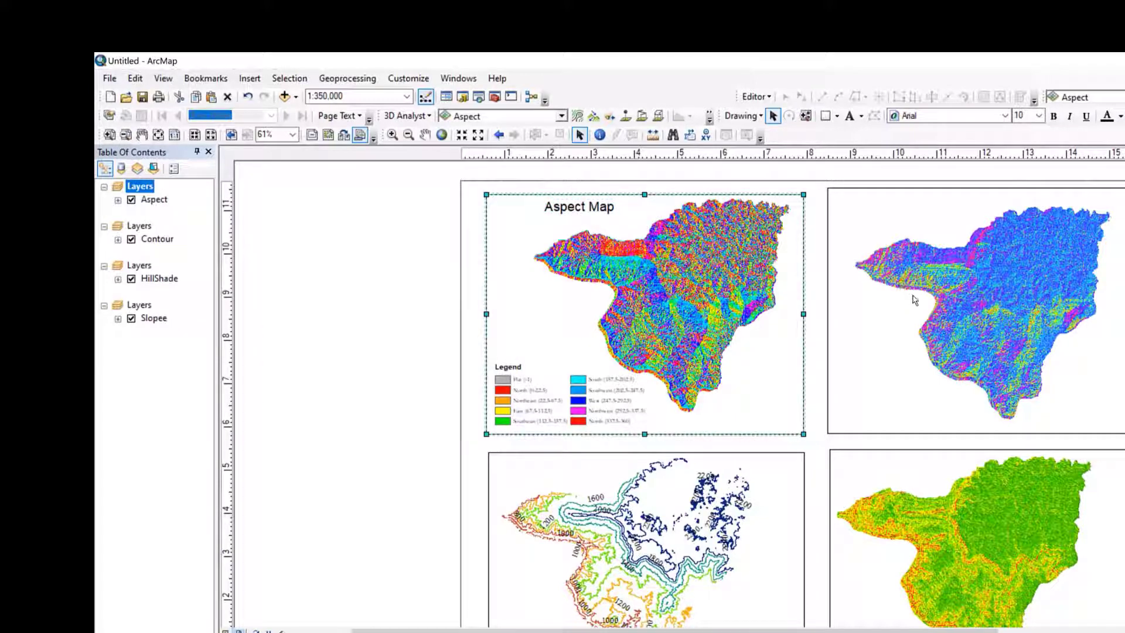
Activate the Contour data frame, insert its one-column legend with the default settings and place it in the HillShade frame's lower-left corner.
click(914, 299)
click(141, 225)
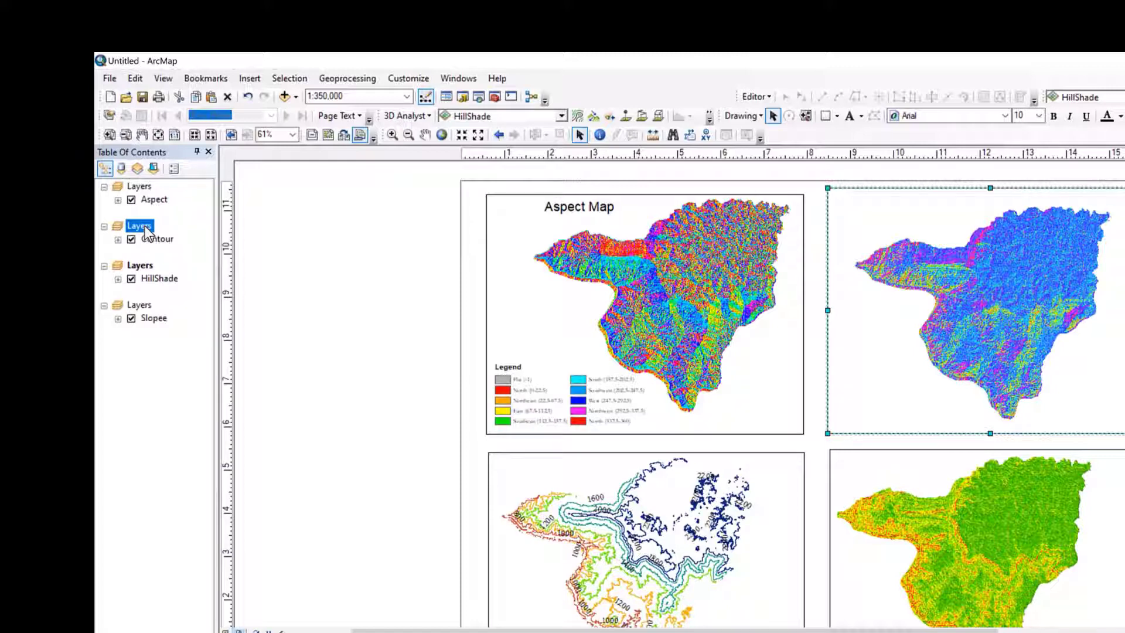
right_click(145, 226)
click(222, 527)
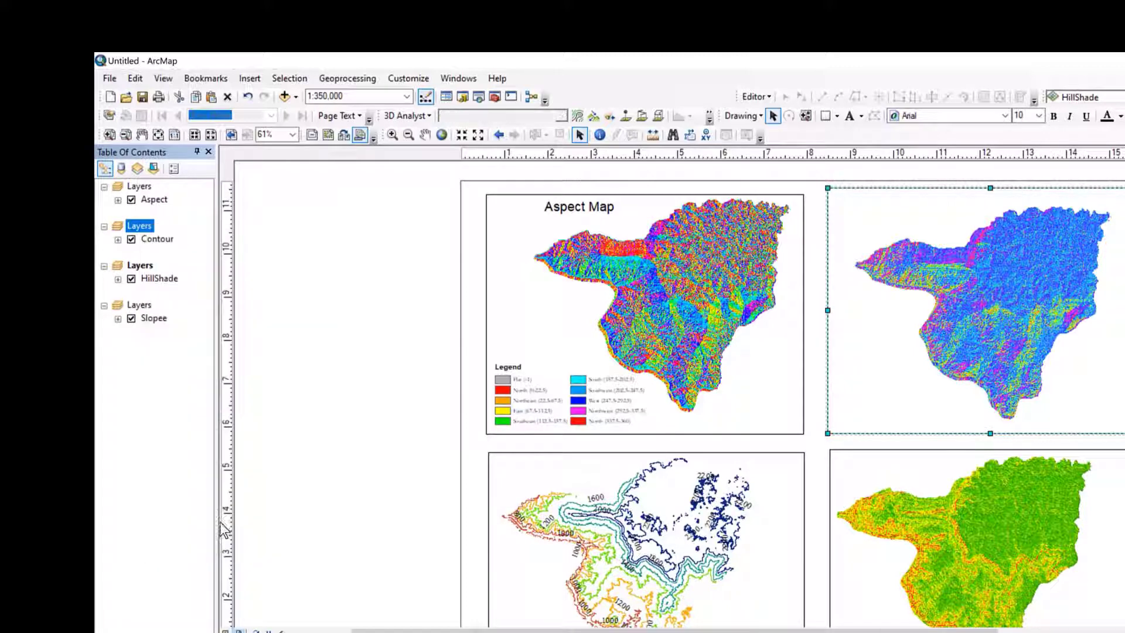
click(250, 78)
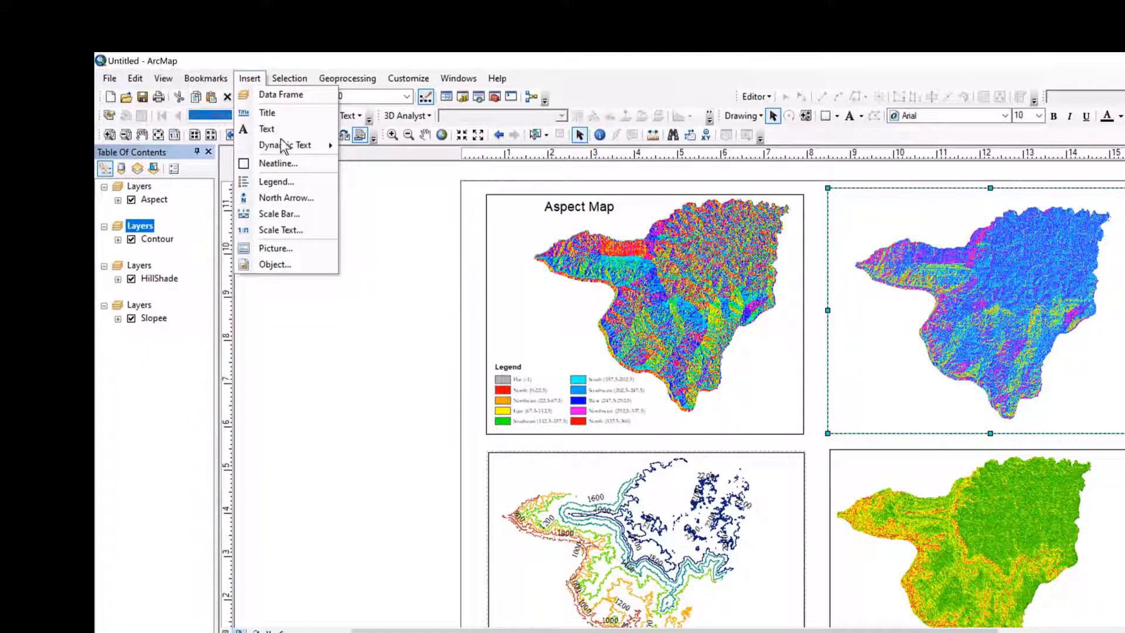
click(293, 183)
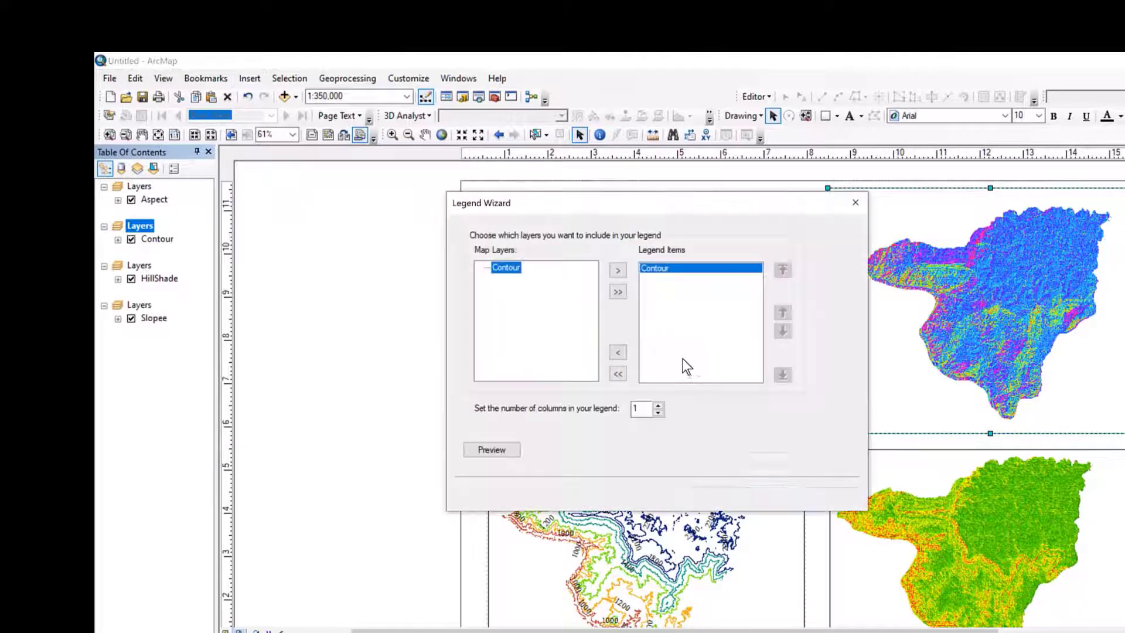
click(767, 497)
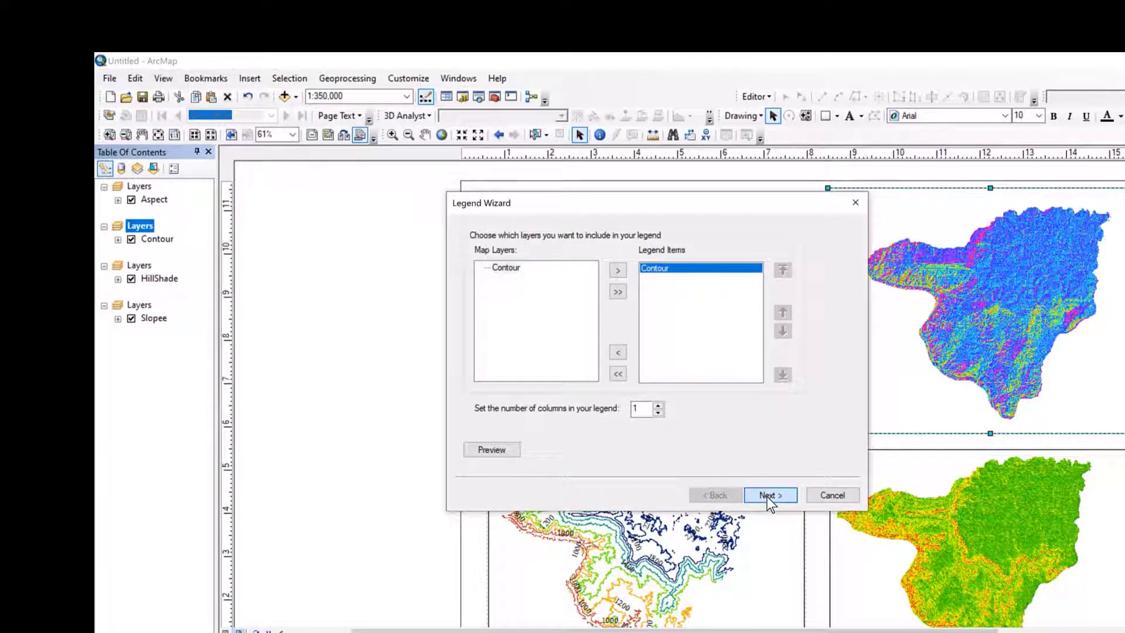
click(769, 495)
click(769, 495)
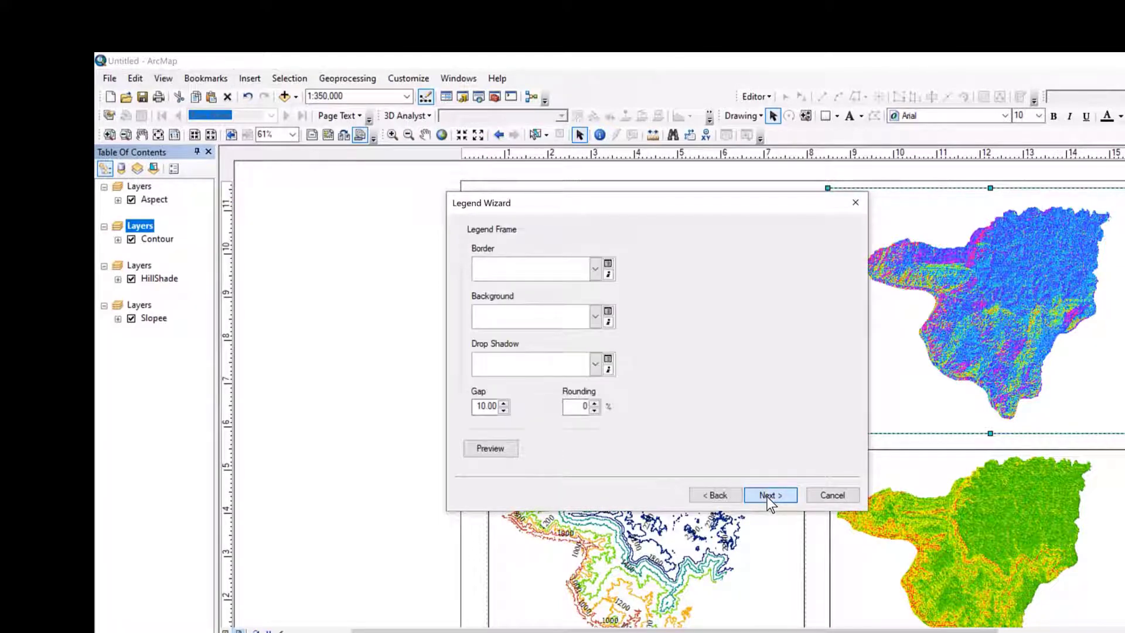
click(769, 495)
click(769, 495)
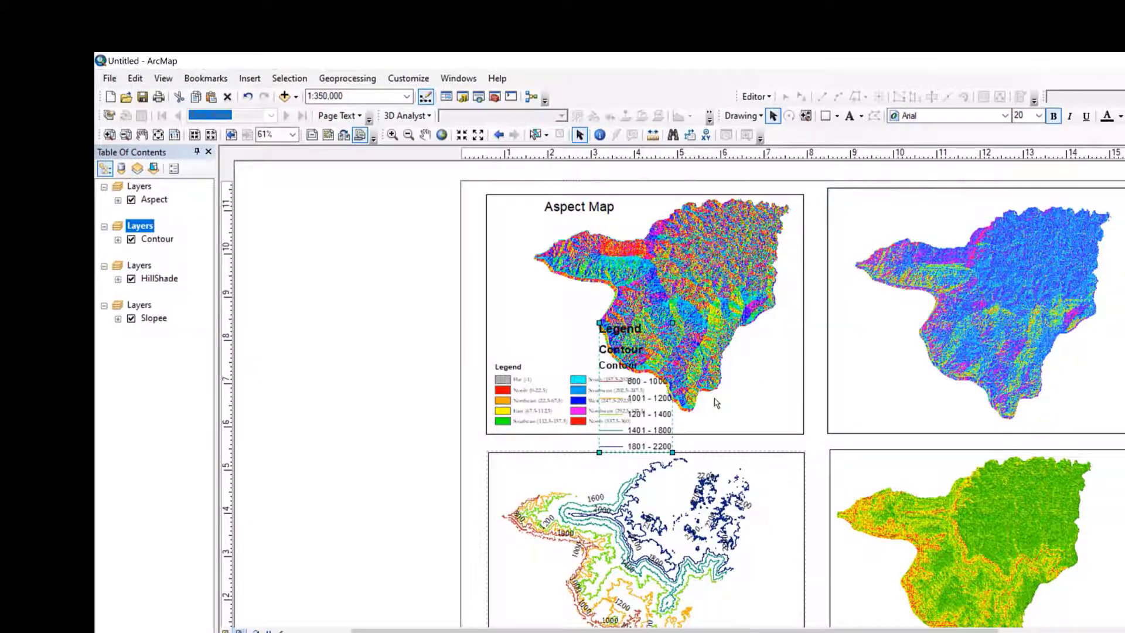
drag(641, 406, 872, 377)
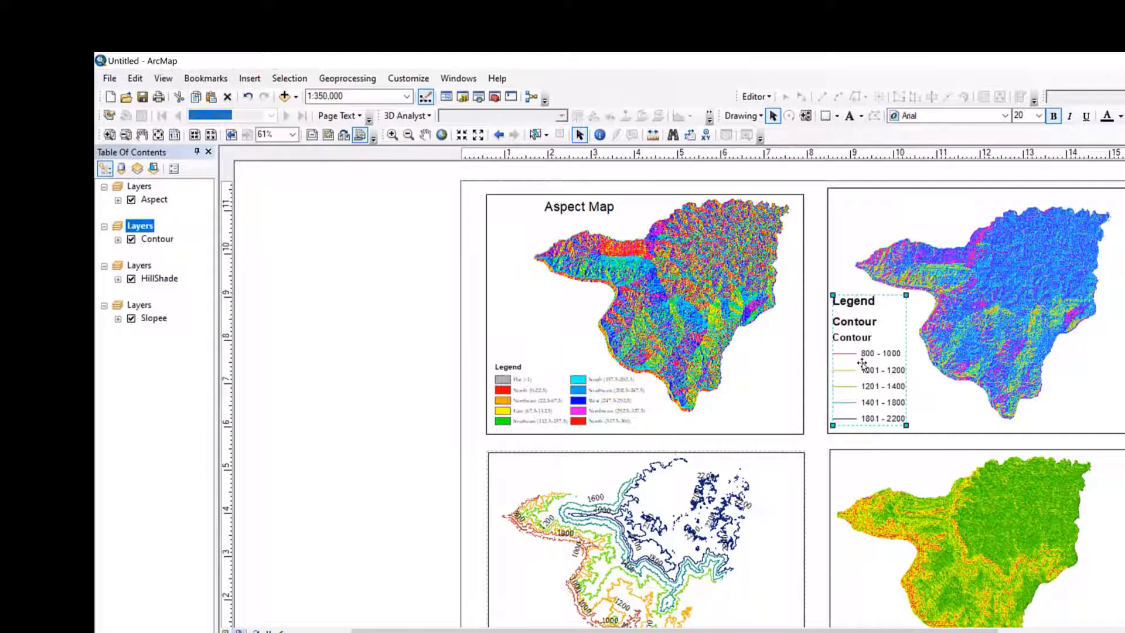
Apply the Horizontal Single Symbol Label Only style to the Contour legend item.
double_click(863, 364)
click(532, 499)
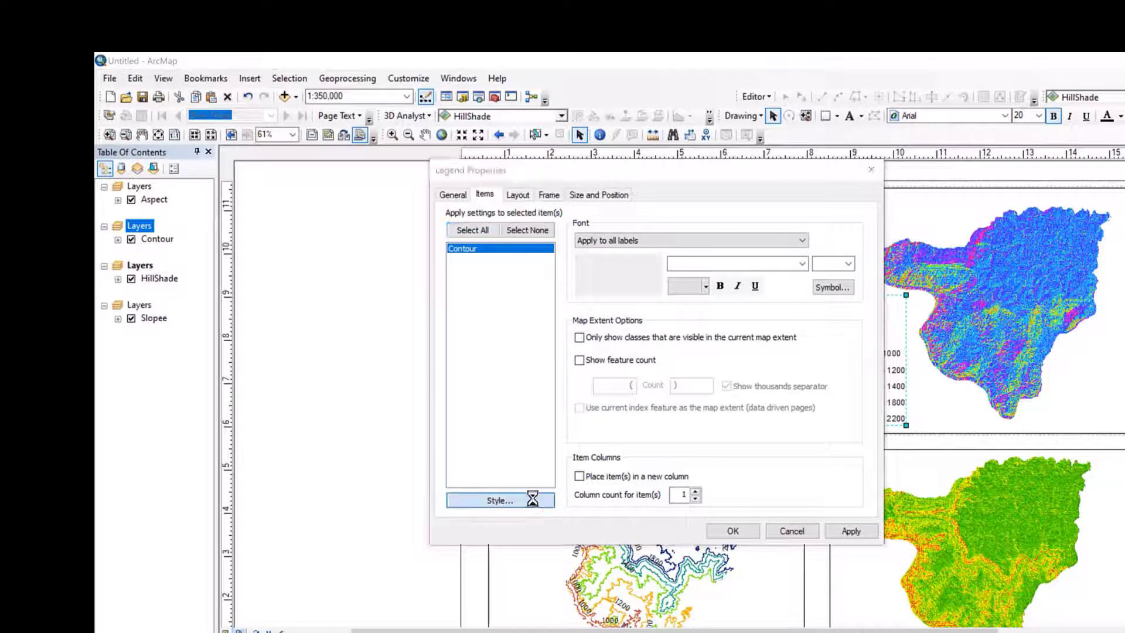
click(495, 387)
click(703, 497)
click(847, 530)
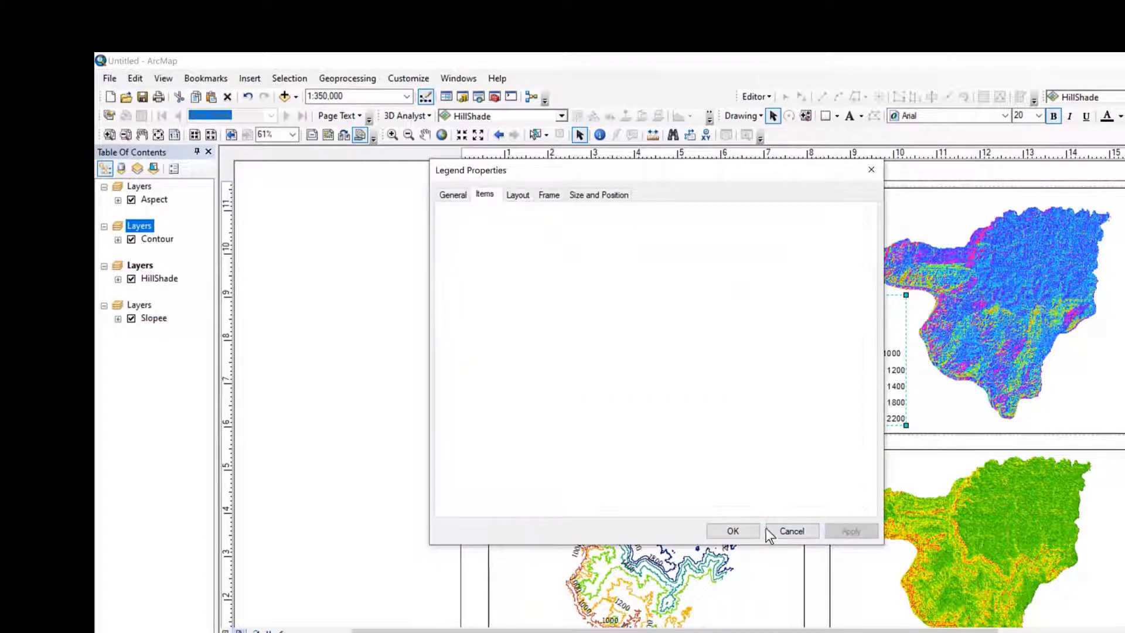
click(733, 531)
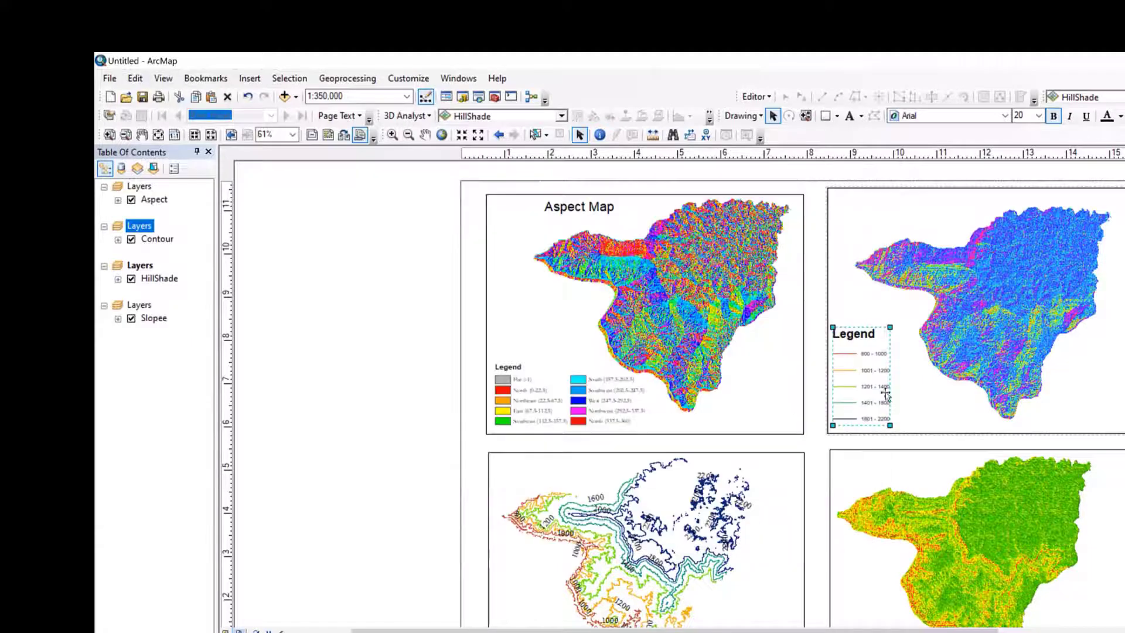
click(920, 398)
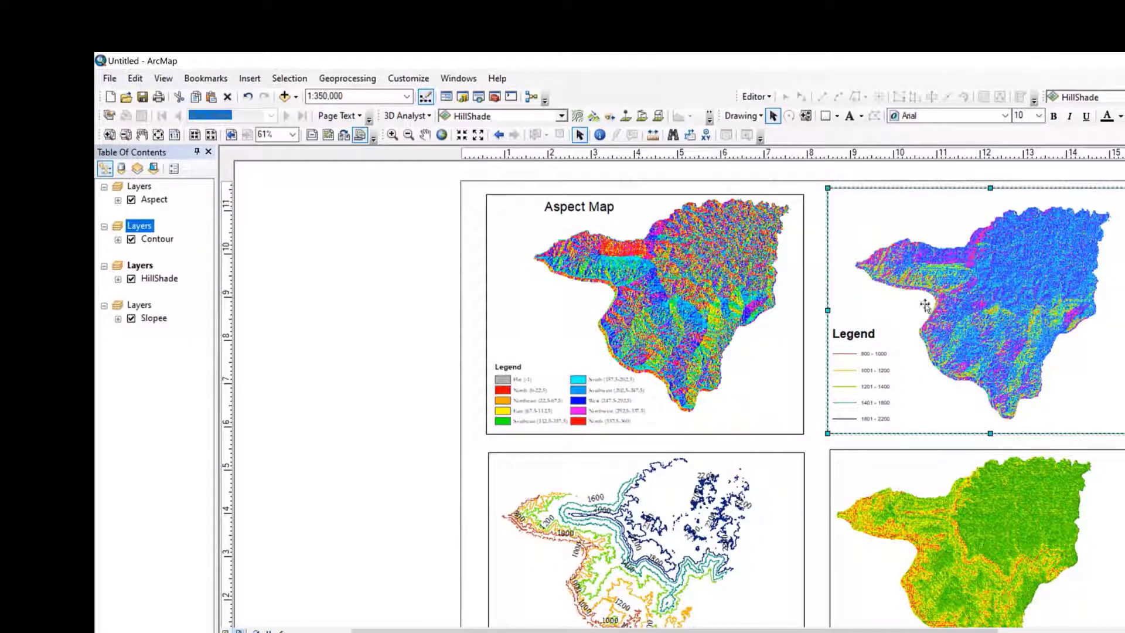
Move the Contour legend from the HillShade frame to the lower-left corner of the Contour data frame.
scroll(808, 433, down, 3)
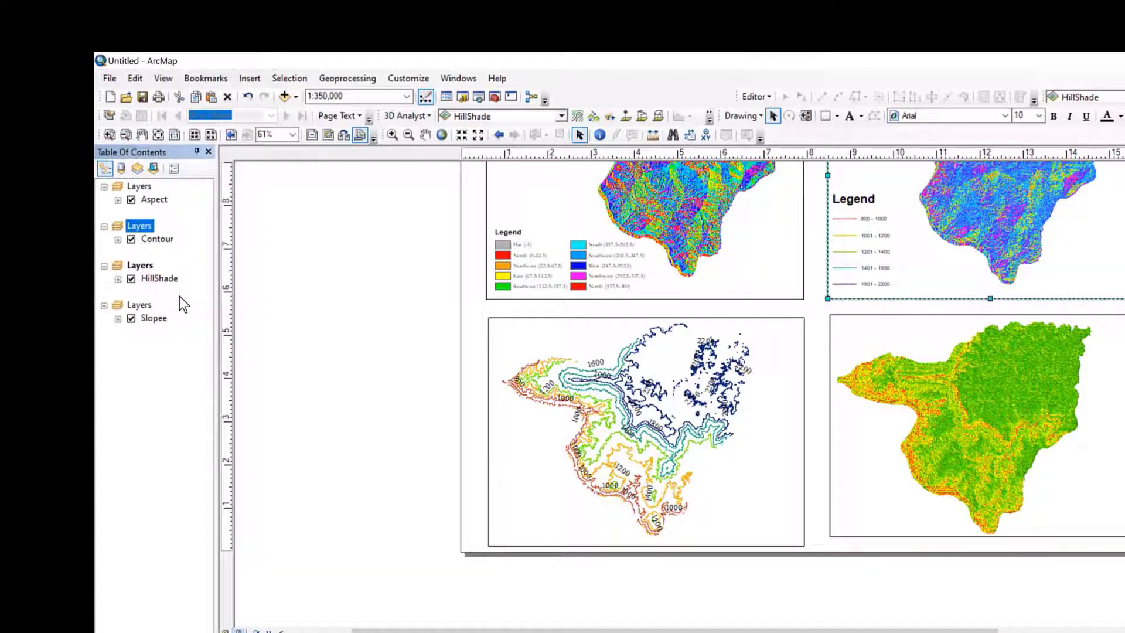
click(866, 258)
drag(866, 258, 535, 497)
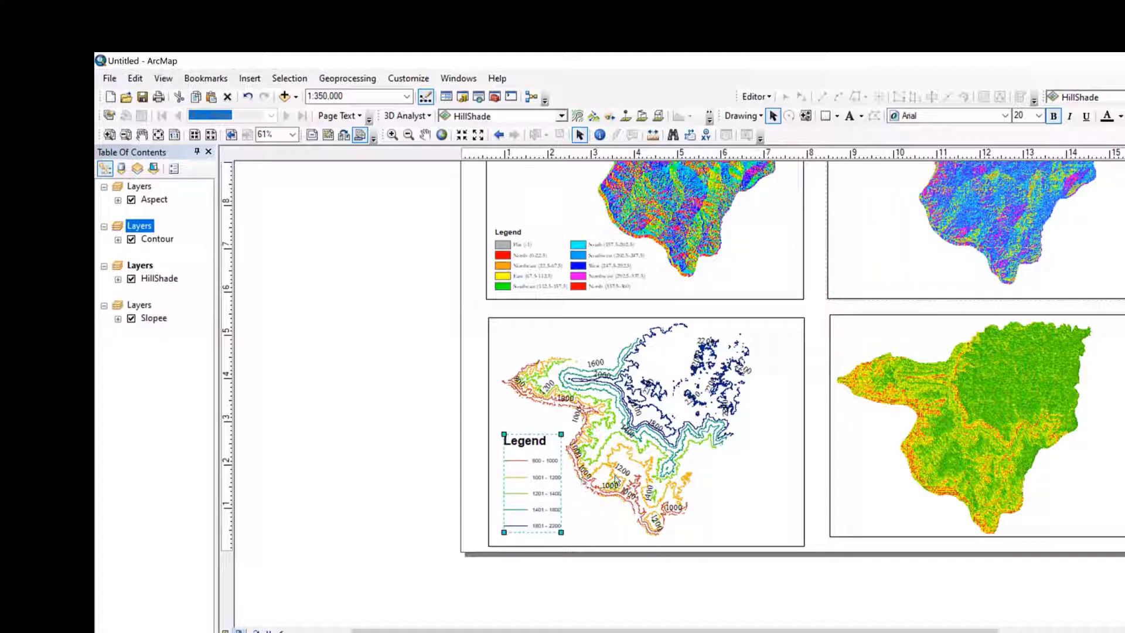
click(766, 482)
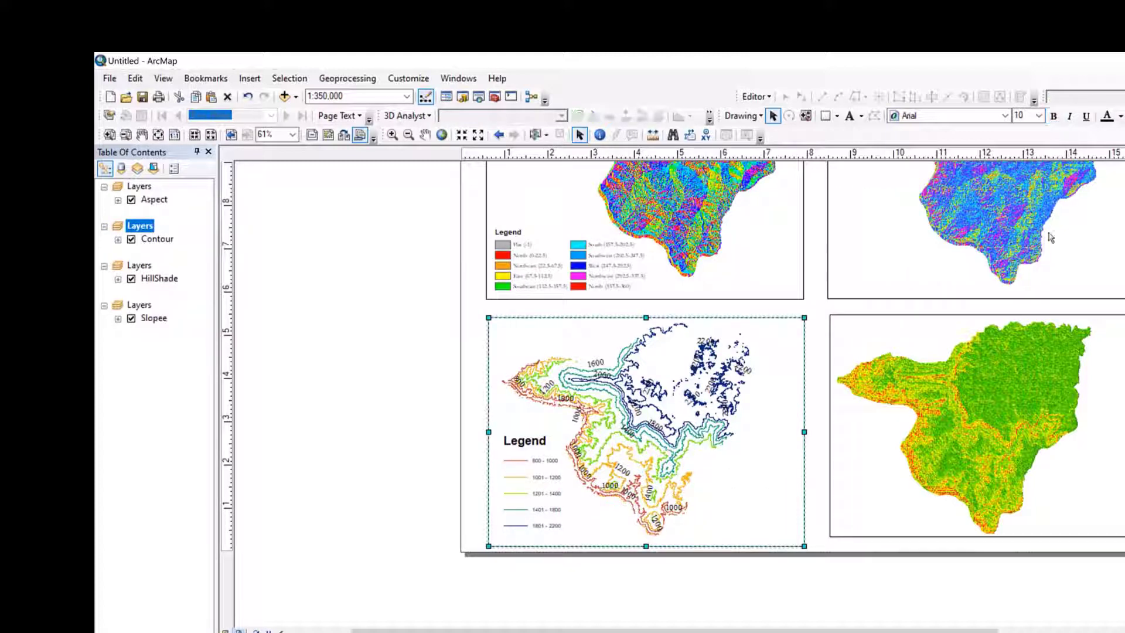
Change the HillShade layer's color ramp to the elevation-style ramp running from light green through orange and brown to white.
click(1005, 228)
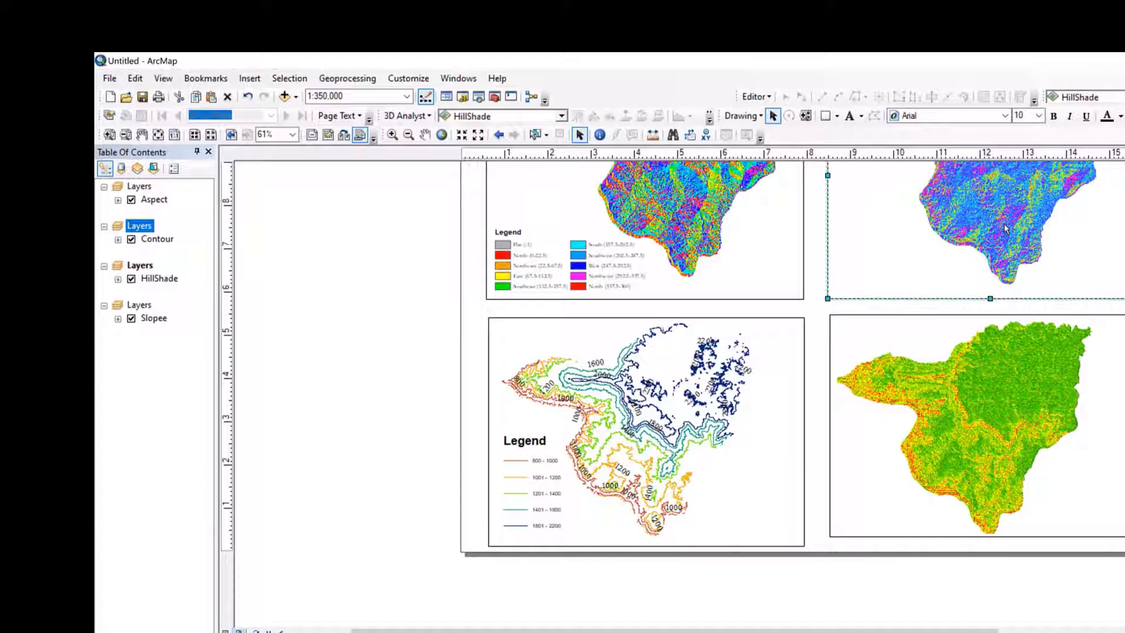
scroll(1005, 228, up, 2)
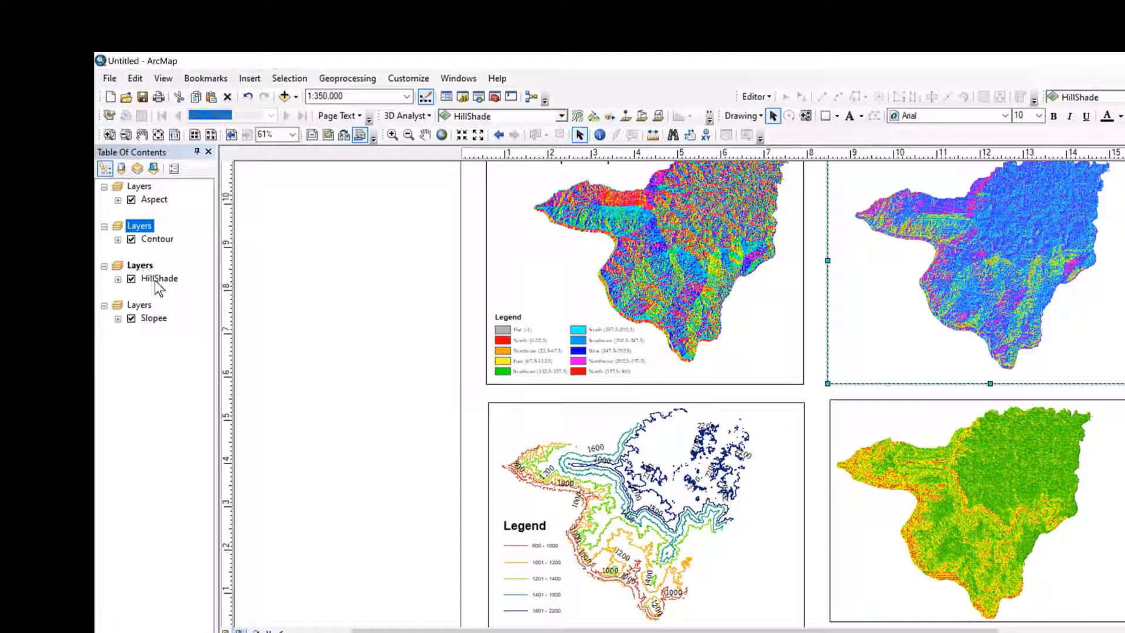
click(118, 280)
click(141, 303)
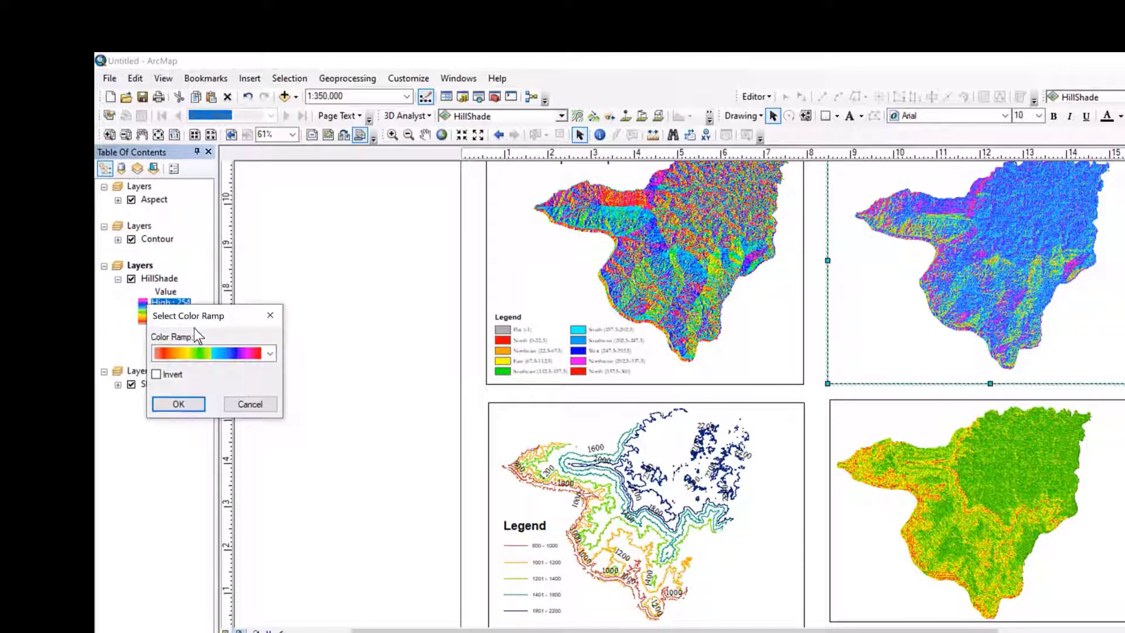
click(197, 352)
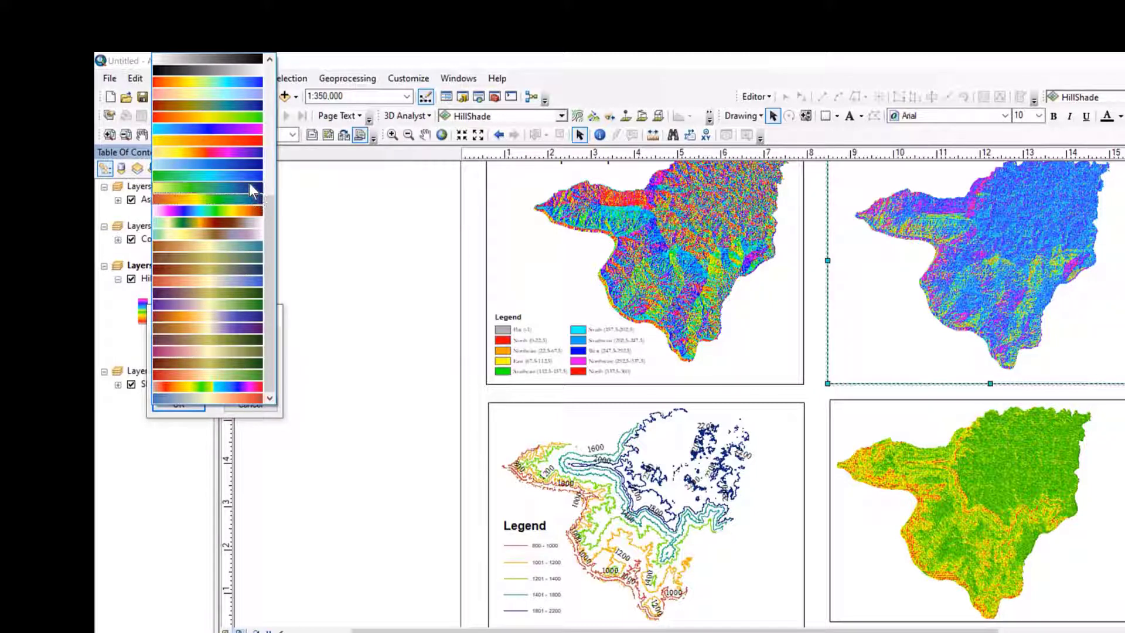
click(237, 220)
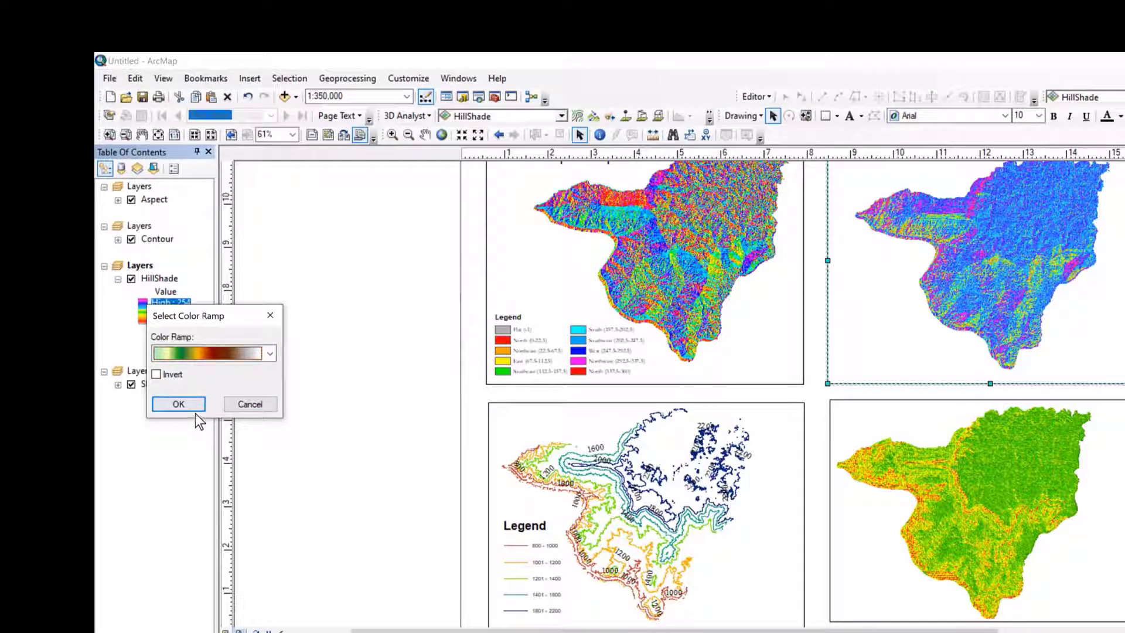
click(178, 404)
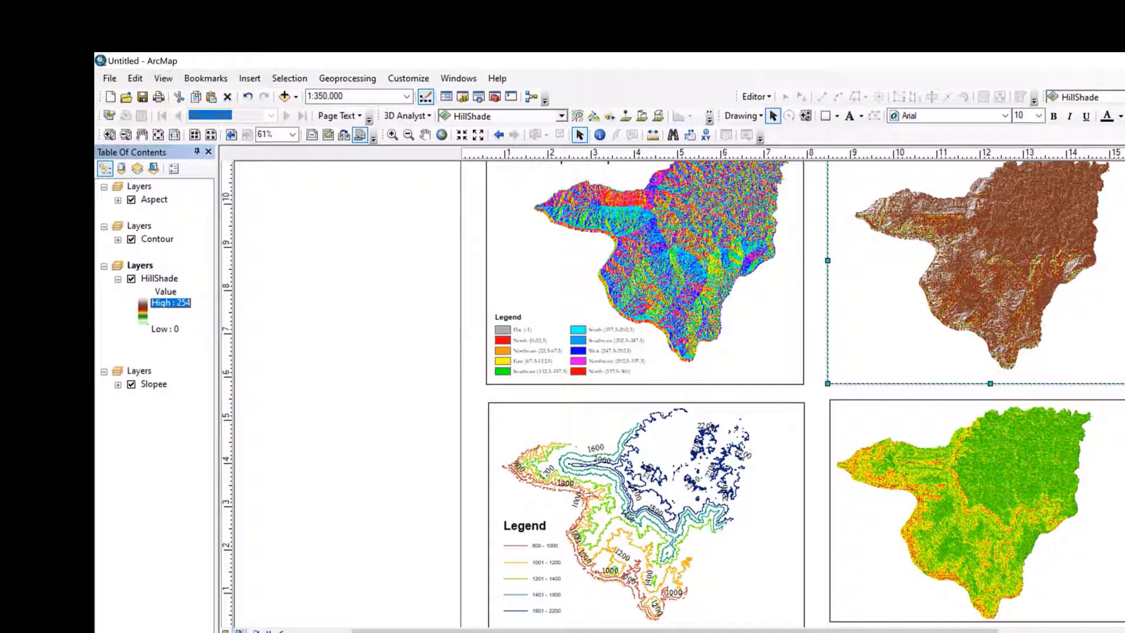
Insert a one-column HillShade legend with the default settings and place it in the HillShade frame's lower-left corner.
scroll(792, 393, down, 2)
scroll(792, 392, up, 3)
scroll(792, 392, down, 2)
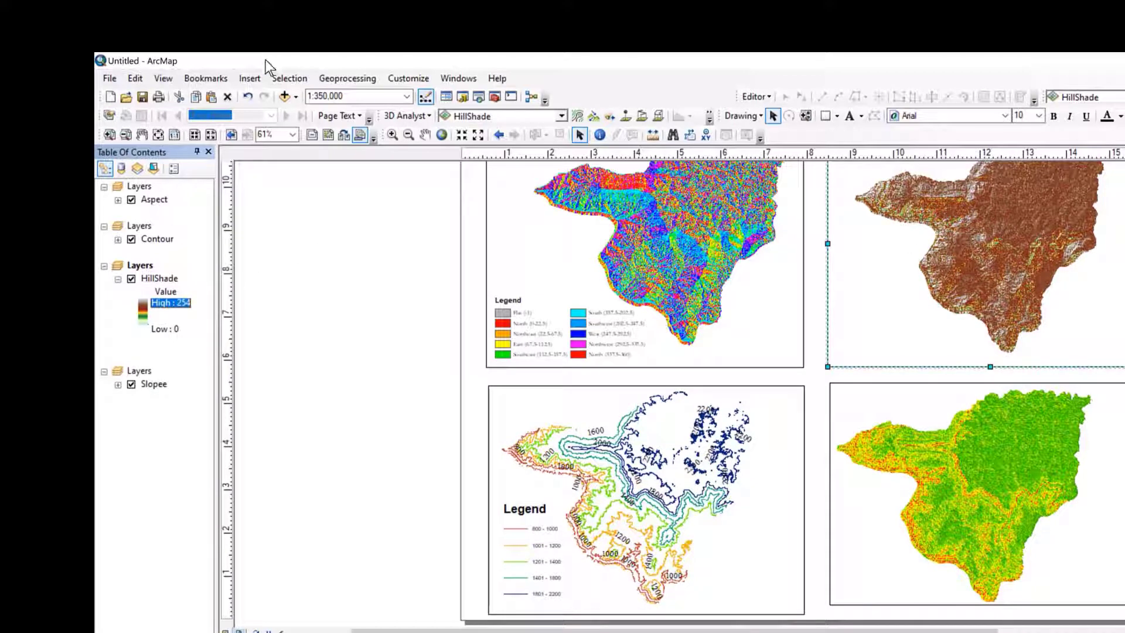
click(250, 79)
click(294, 184)
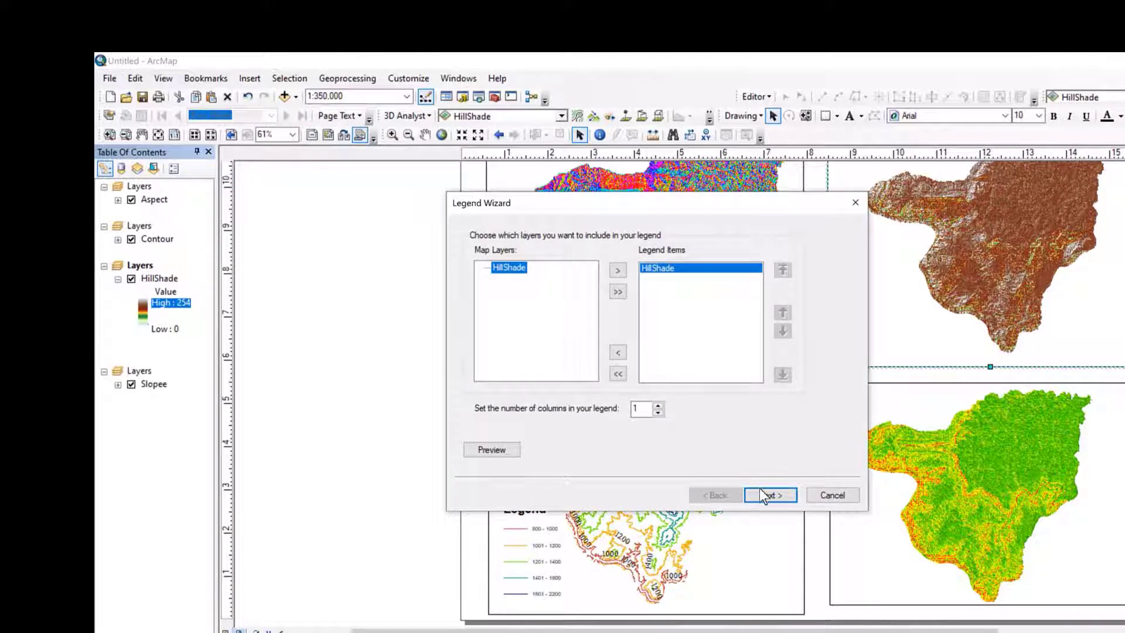
click(764, 494)
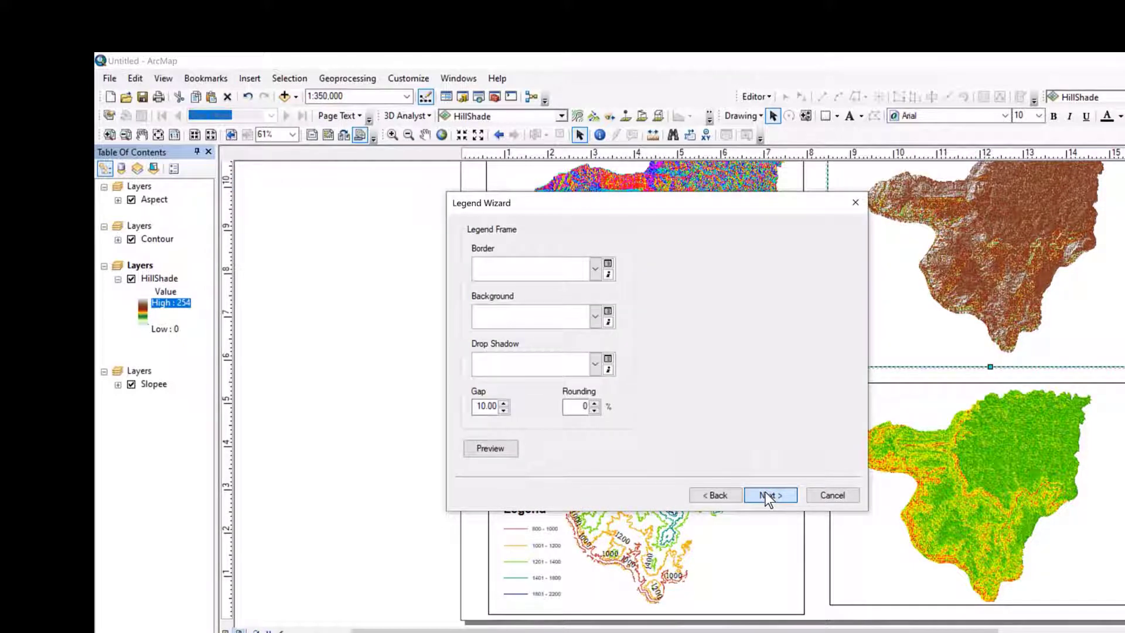
click(765, 494)
click(766, 494)
click(766, 493)
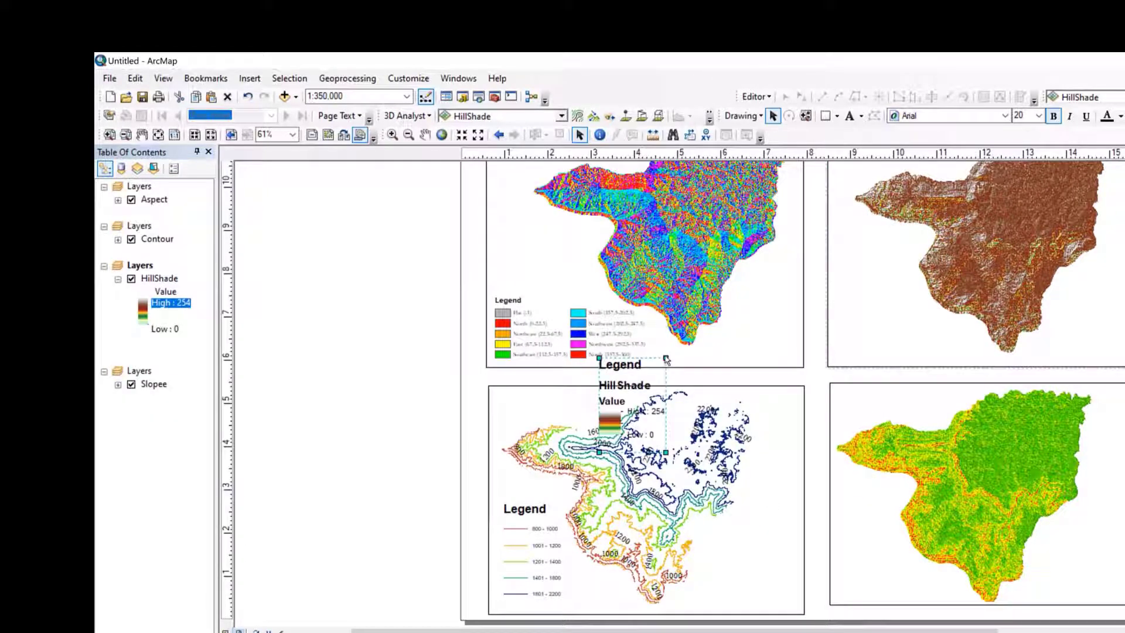
drag(625, 388, 877, 299)
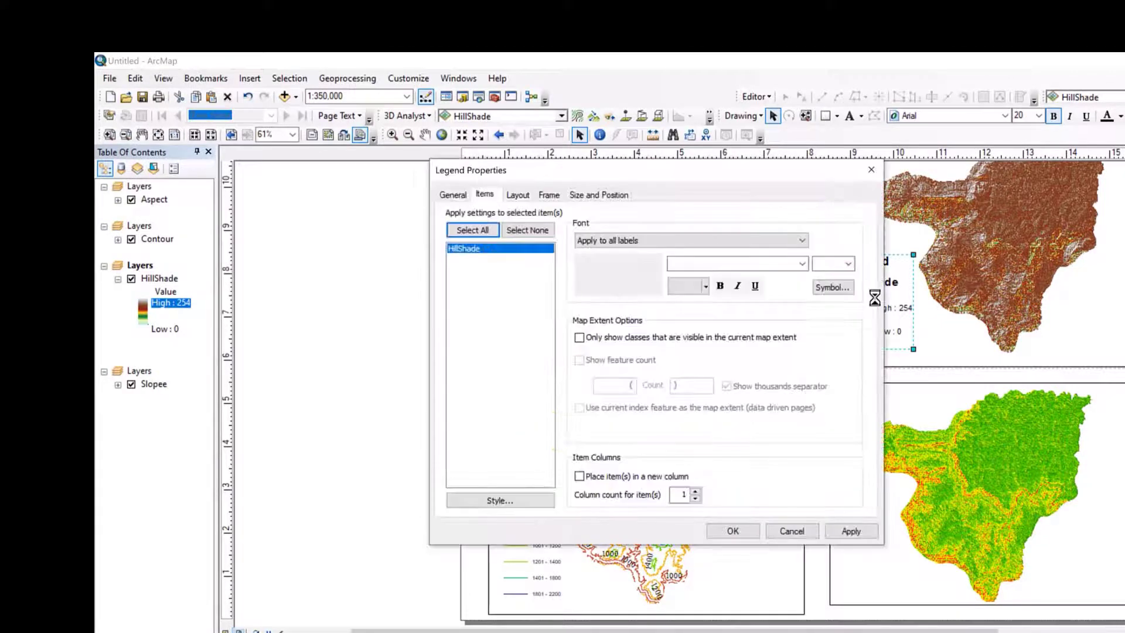
Apply the Horizontal Single Symbol Label Only style to the HillShade legend item.
click(487, 231)
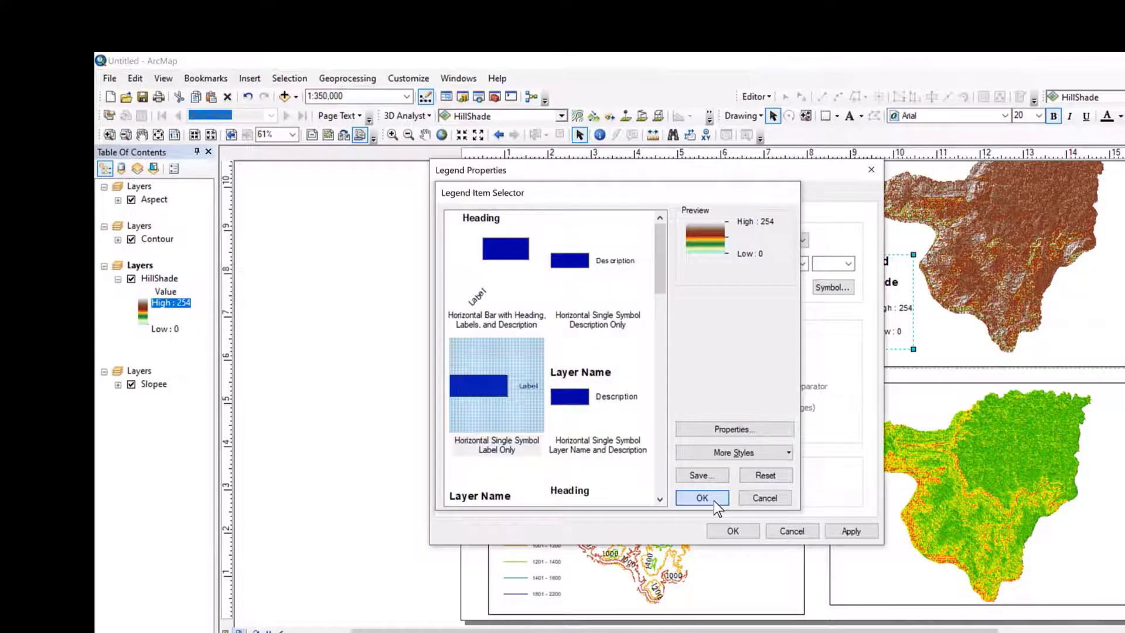
click(713, 498)
click(851, 530)
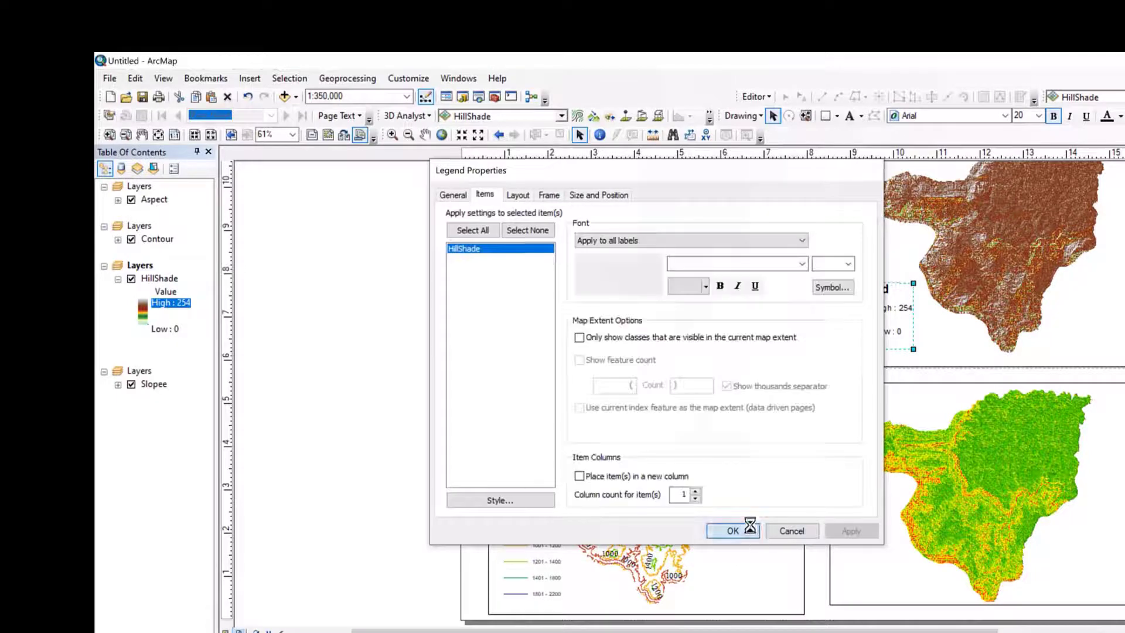
click(739, 532)
click(958, 351)
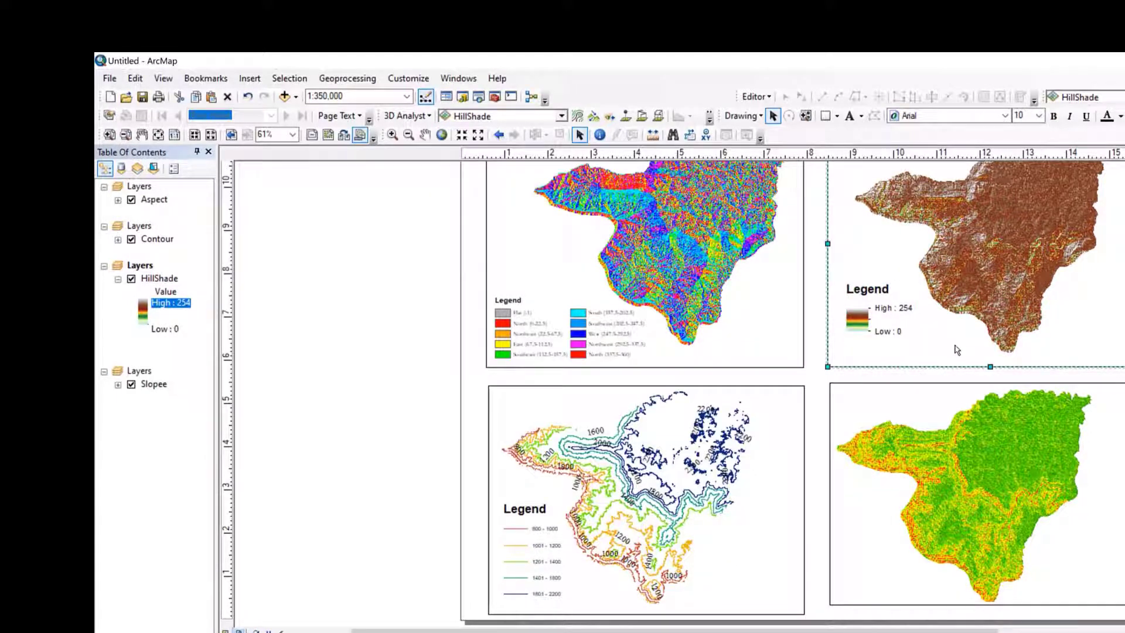
Activate the Slopee data frame, insert a one-column Slopee legend with default settings, and place it in that frame's lower-left corner.
scroll(791, 392, down, 3)
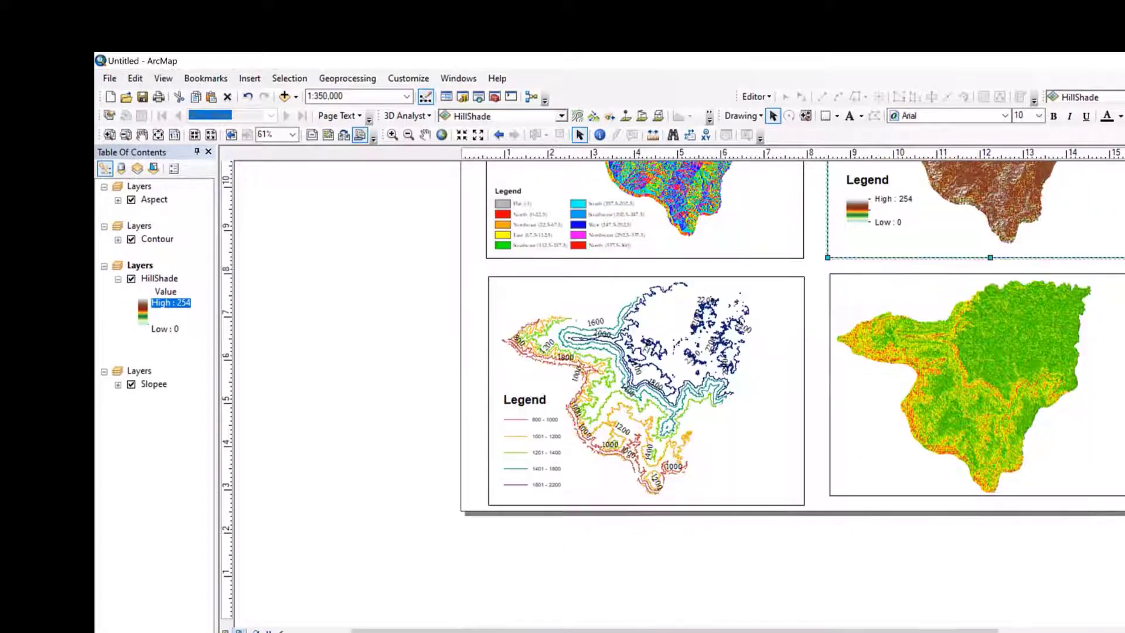
right_click(148, 371)
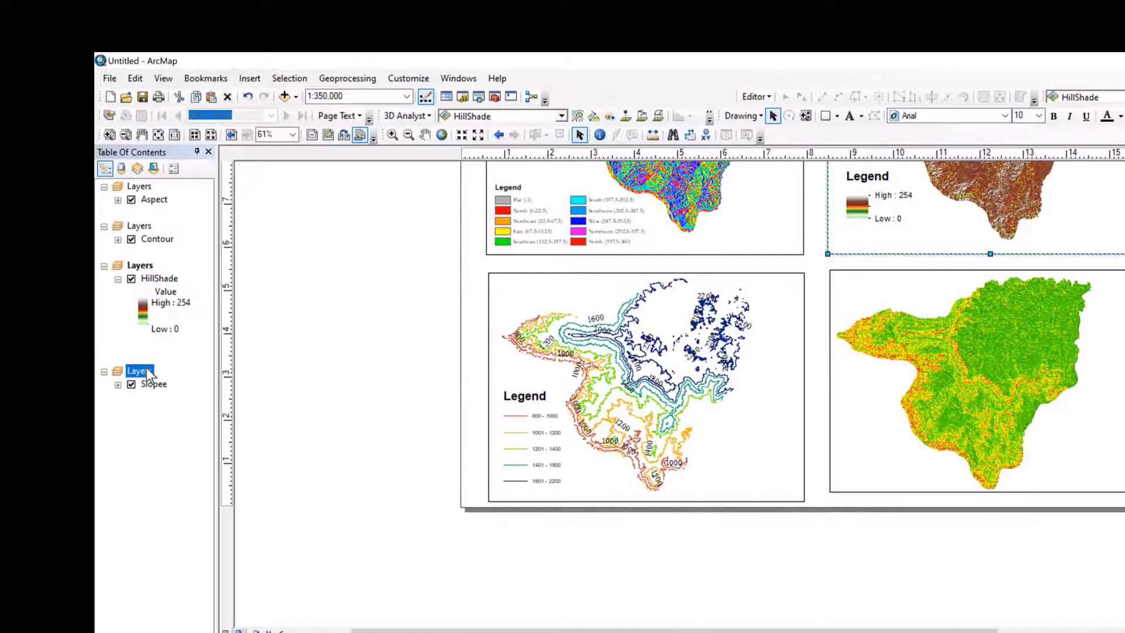
click(188, 353)
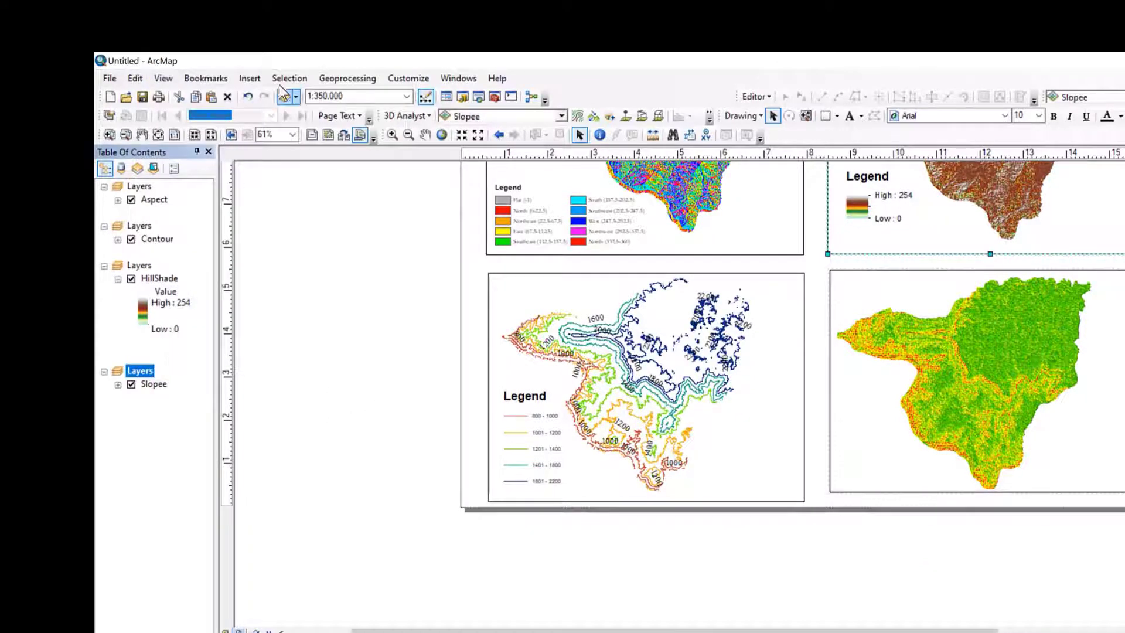
click(256, 77)
click(287, 179)
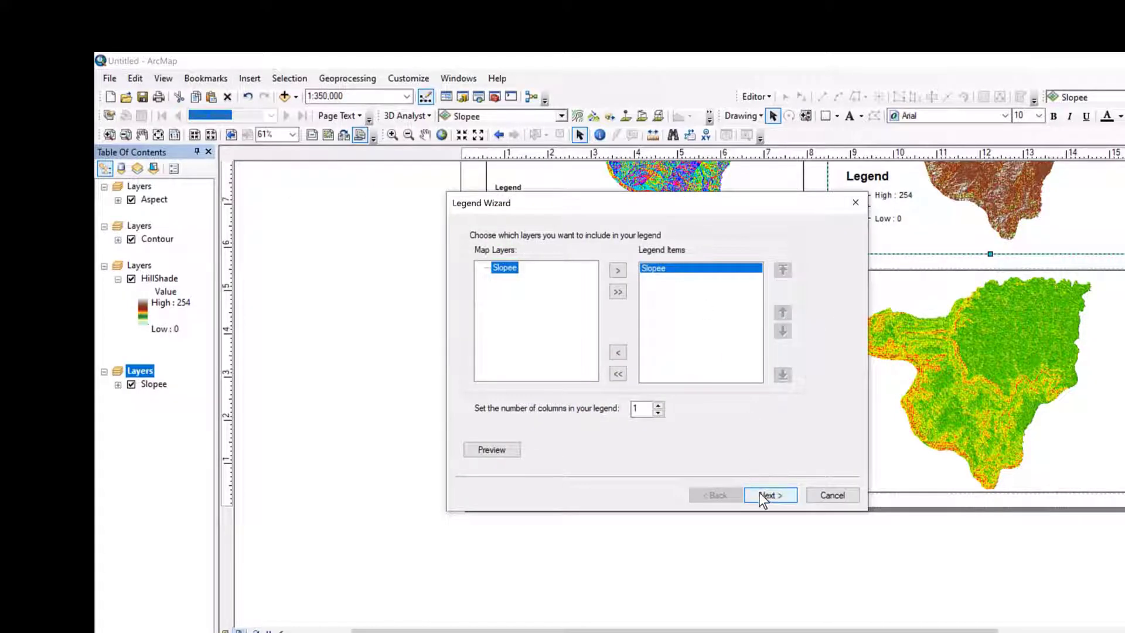
click(761, 492)
click(760, 491)
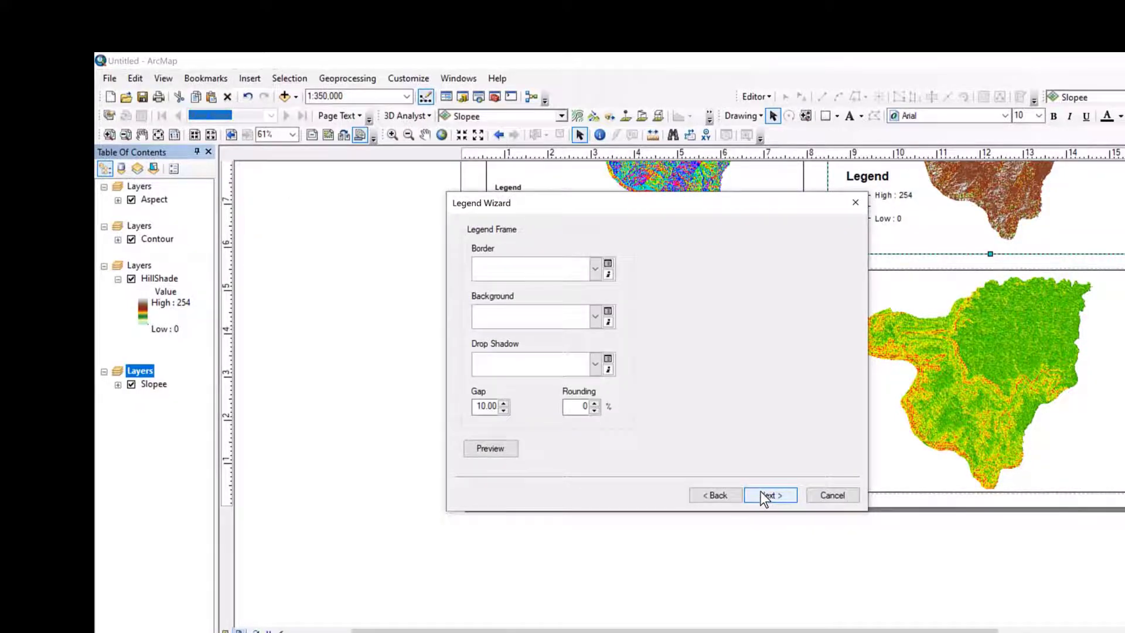
click(762, 491)
click(761, 489)
click(762, 491)
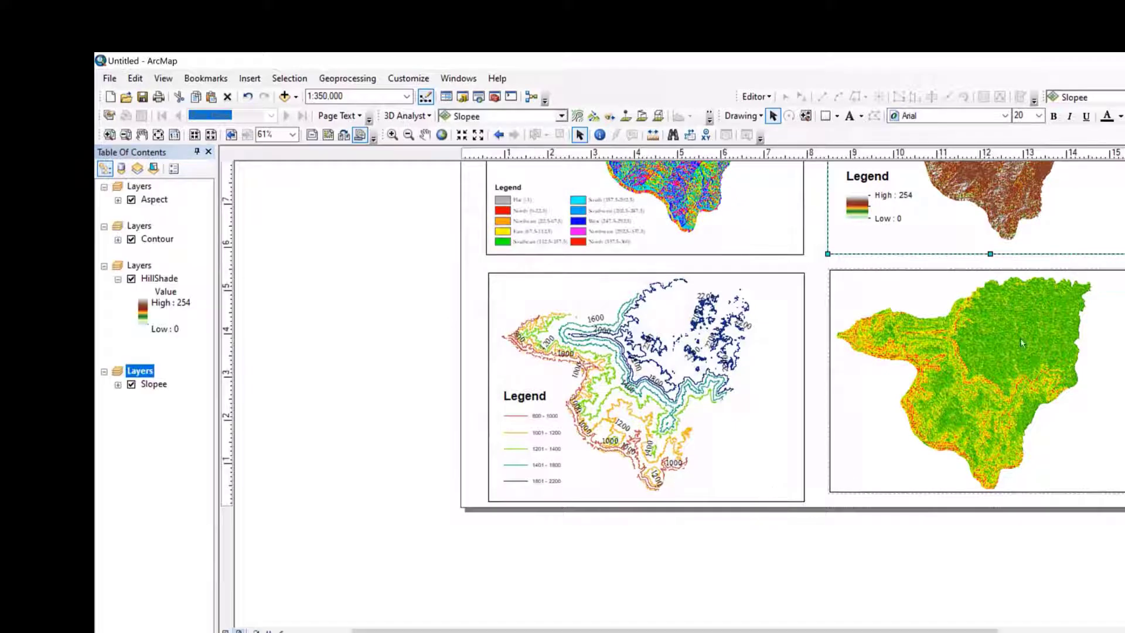
drag(620, 391, 859, 425)
Apply the Horizontal Single Symbol Label Only style to the Slopee legend item.
click(858, 426)
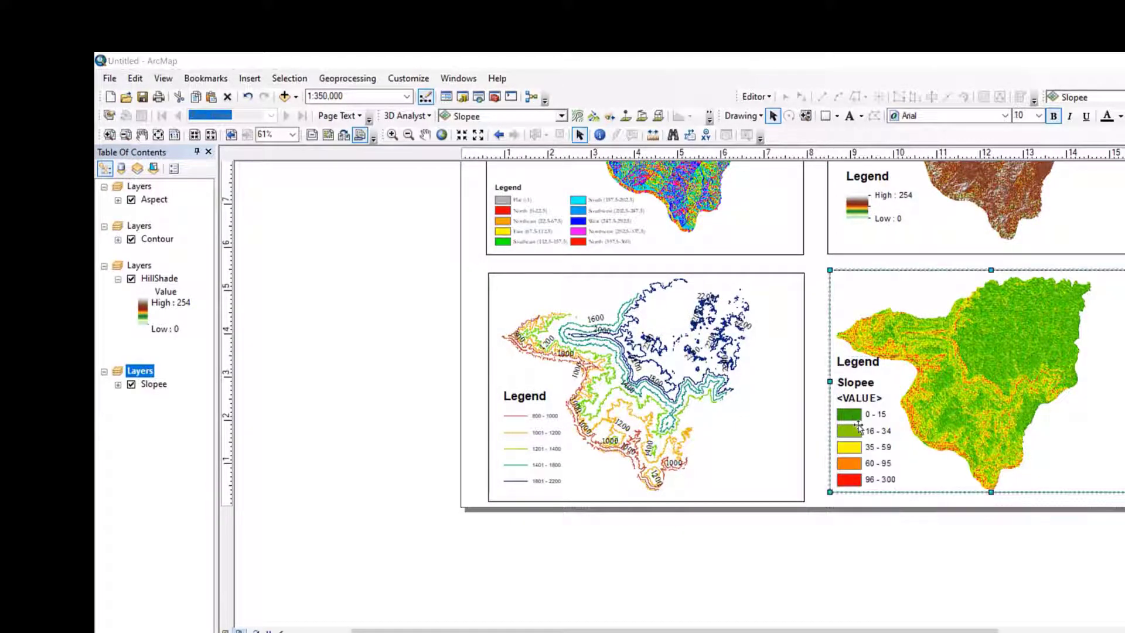
double_click(858, 426)
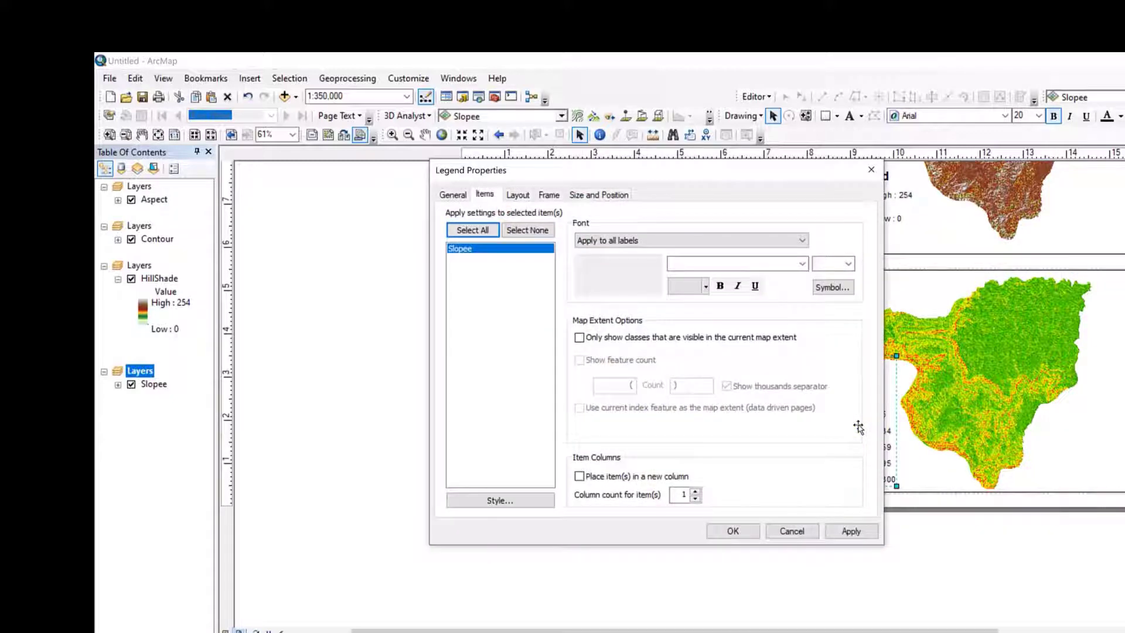
click(539, 505)
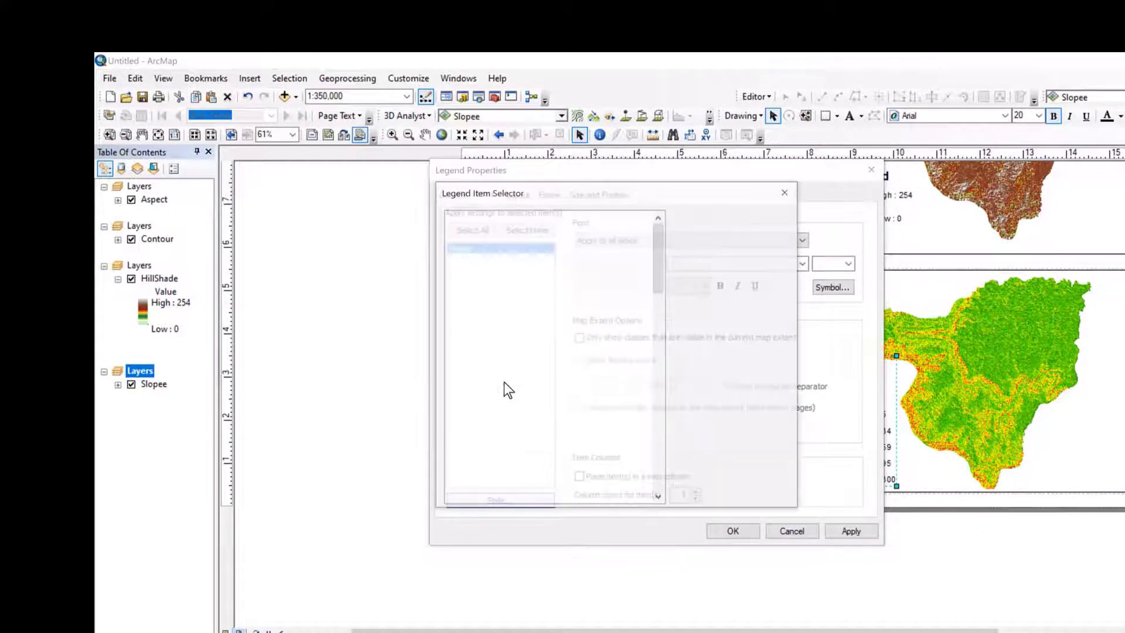
click(492, 394)
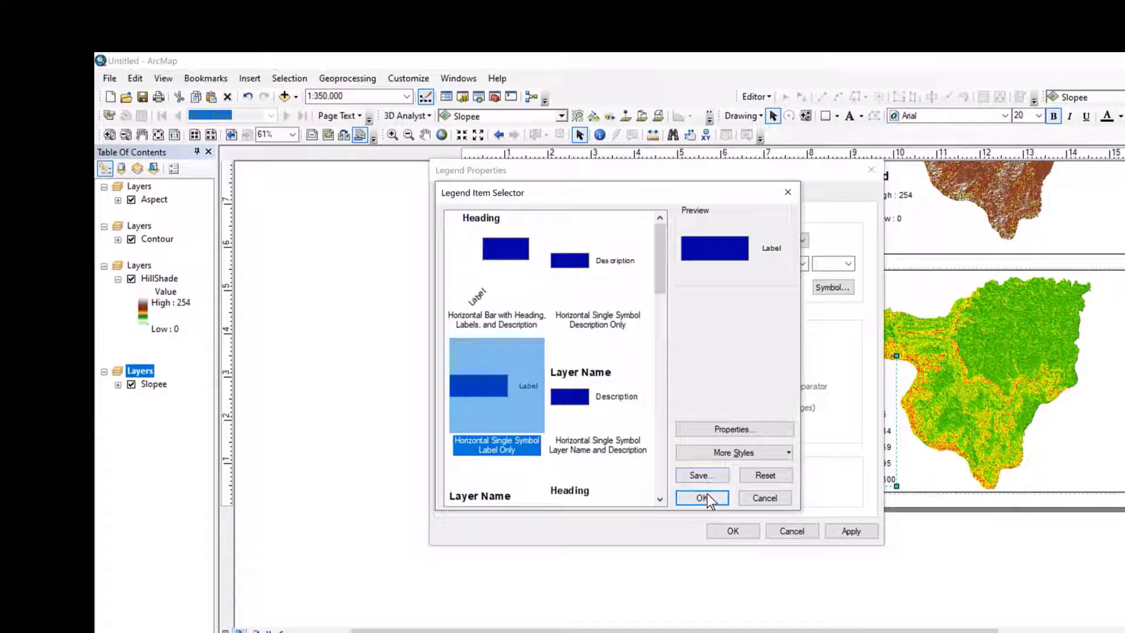
click(702, 498)
click(839, 532)
click(731, 531)
click(1076, 447)
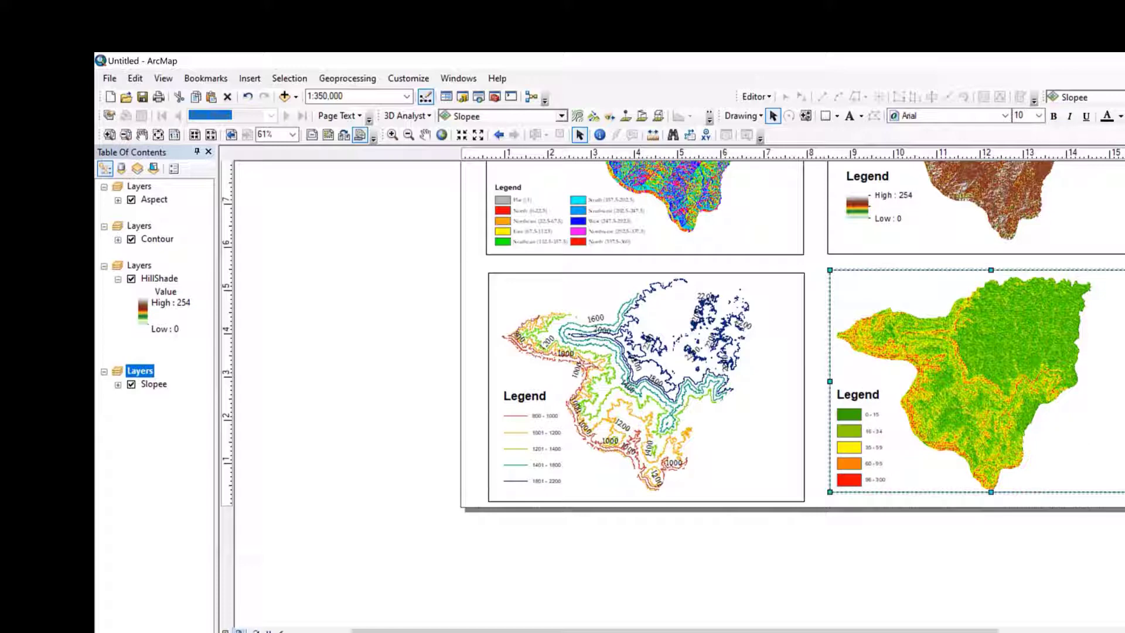
Extend the Aspect data frame's top edge upward to line up with the top of the HillShade frame.
scroll(802, 381, up, 3)
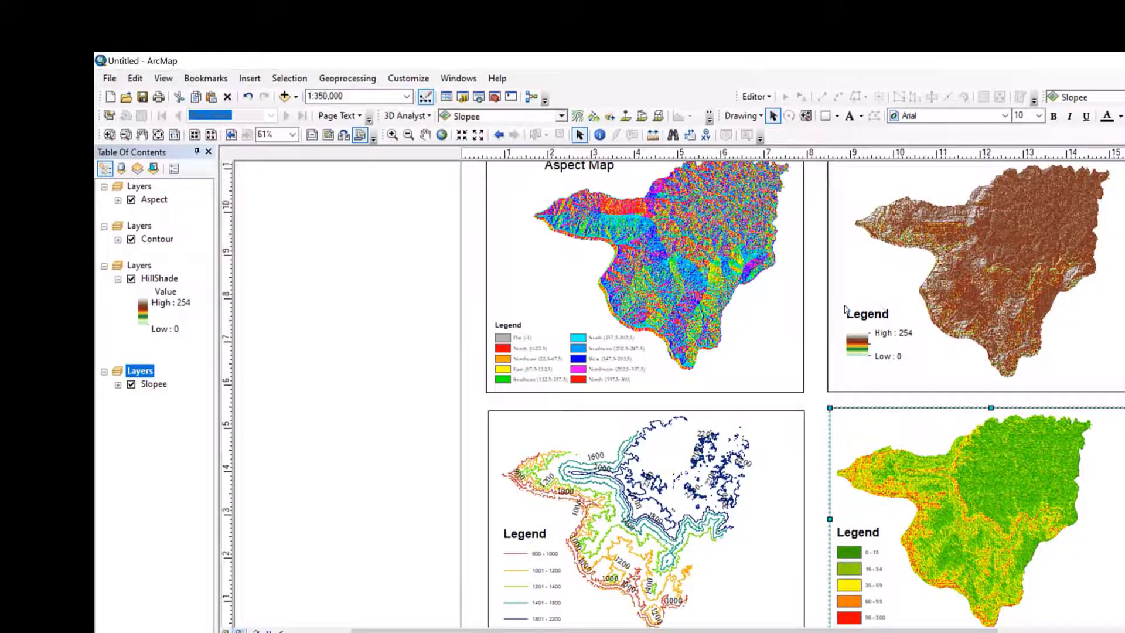
scroll(845, 310, up, 2)
scroll(843, 314, down, 3)
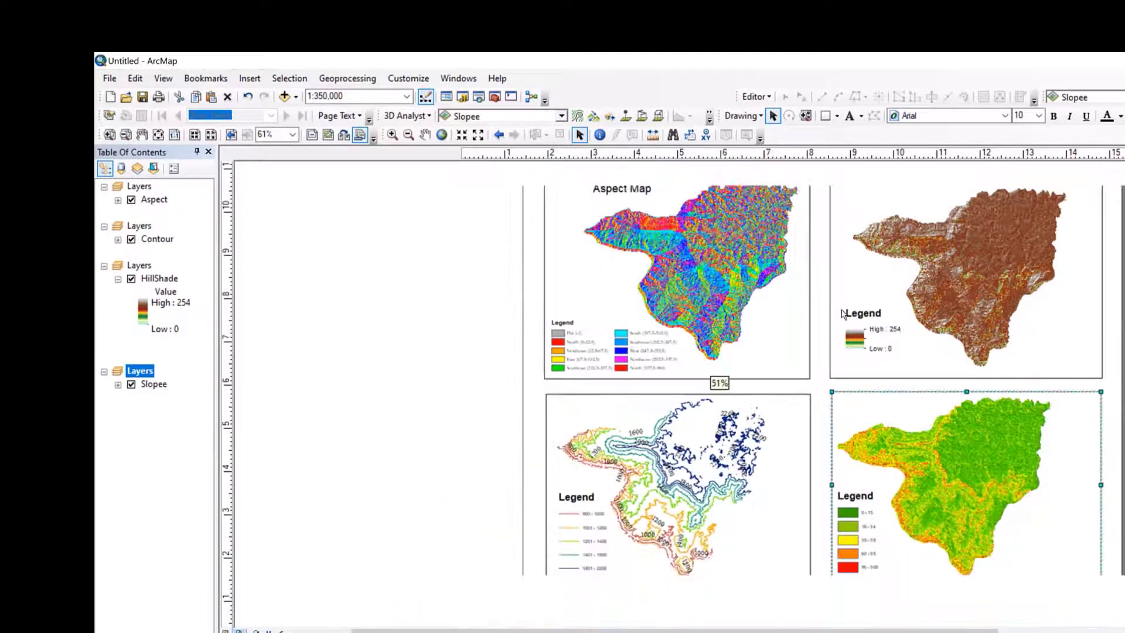
drag(899, 631, 955, 615)
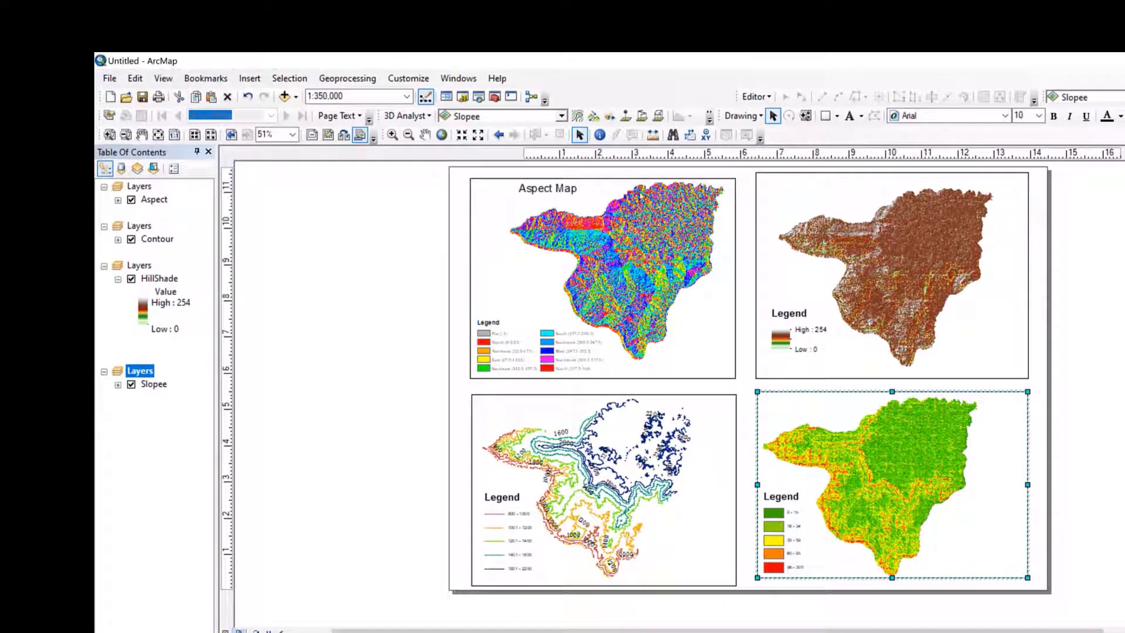
click(607, 185)
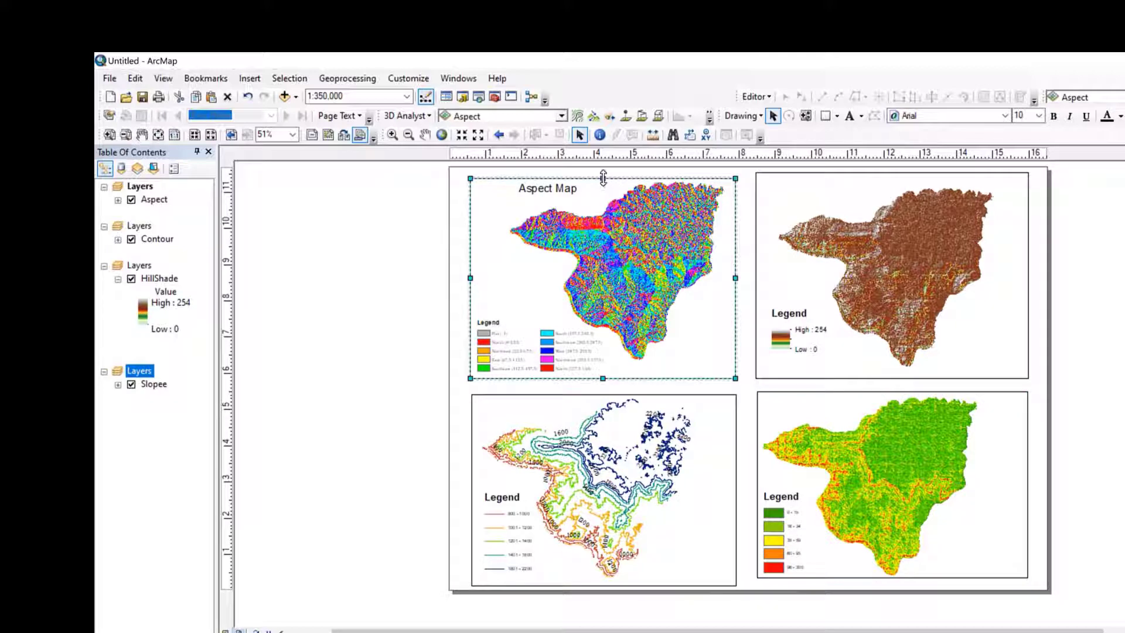
drag(603, 176, 604, 171)
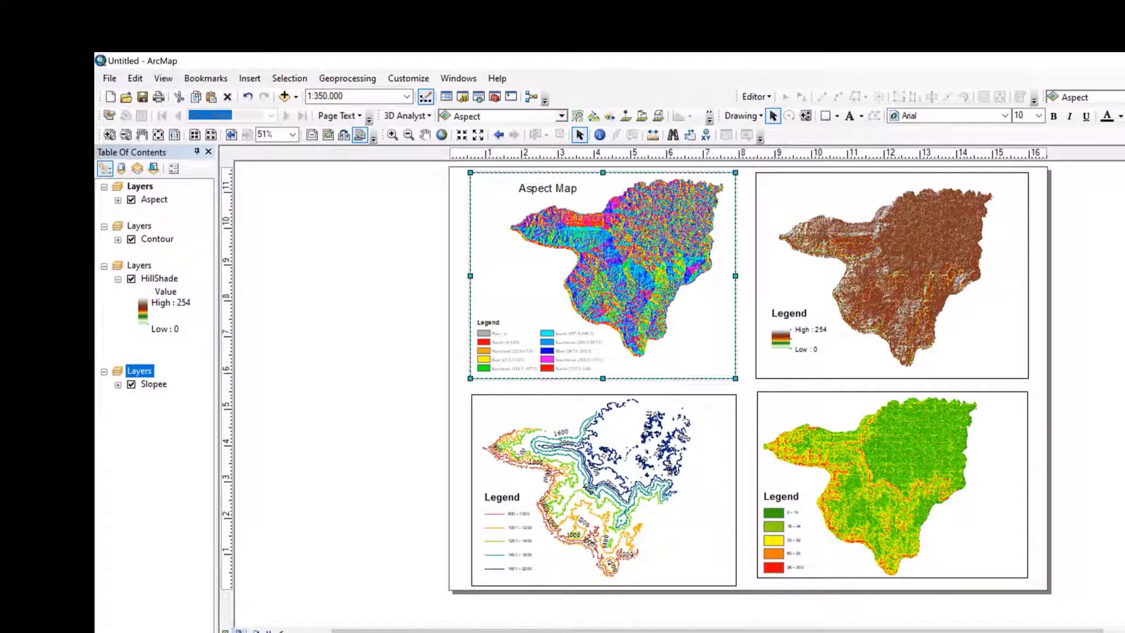
key(Escape)
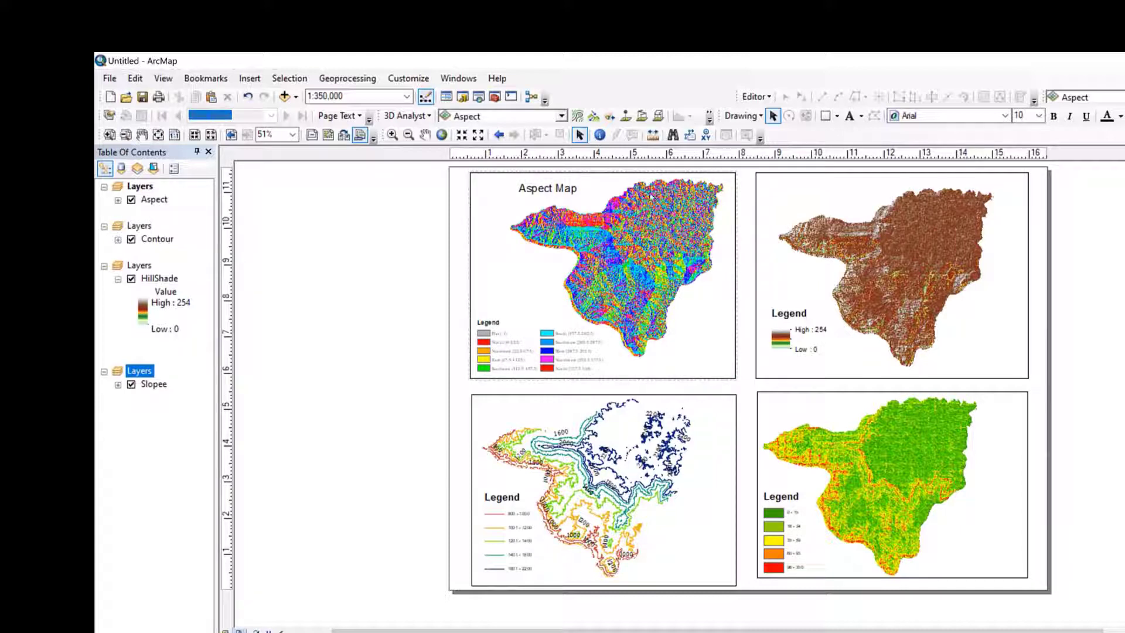
Insert a title at the top of the HillShade data frame and set its text to "Hillshade map".
click(820, 193)
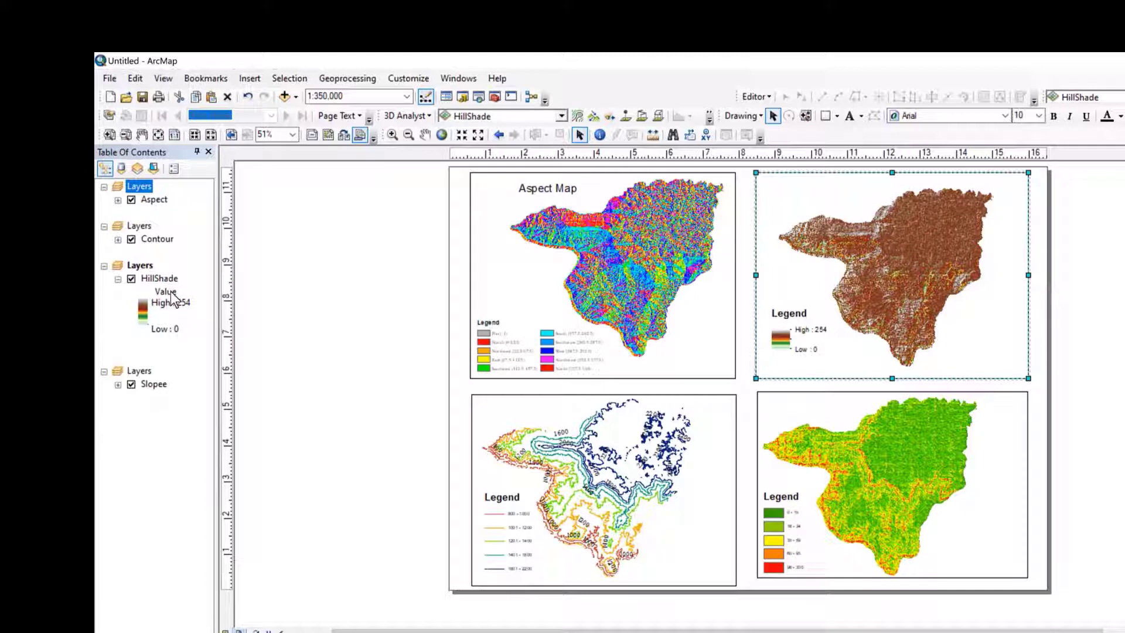
click(250, 78)
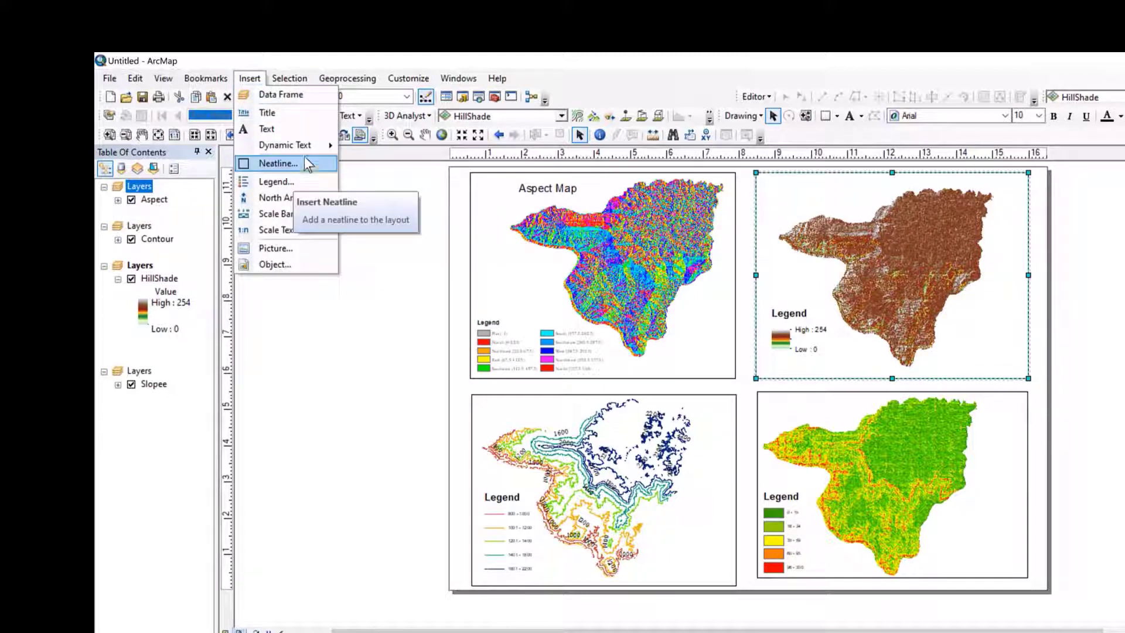
click(299, 114)
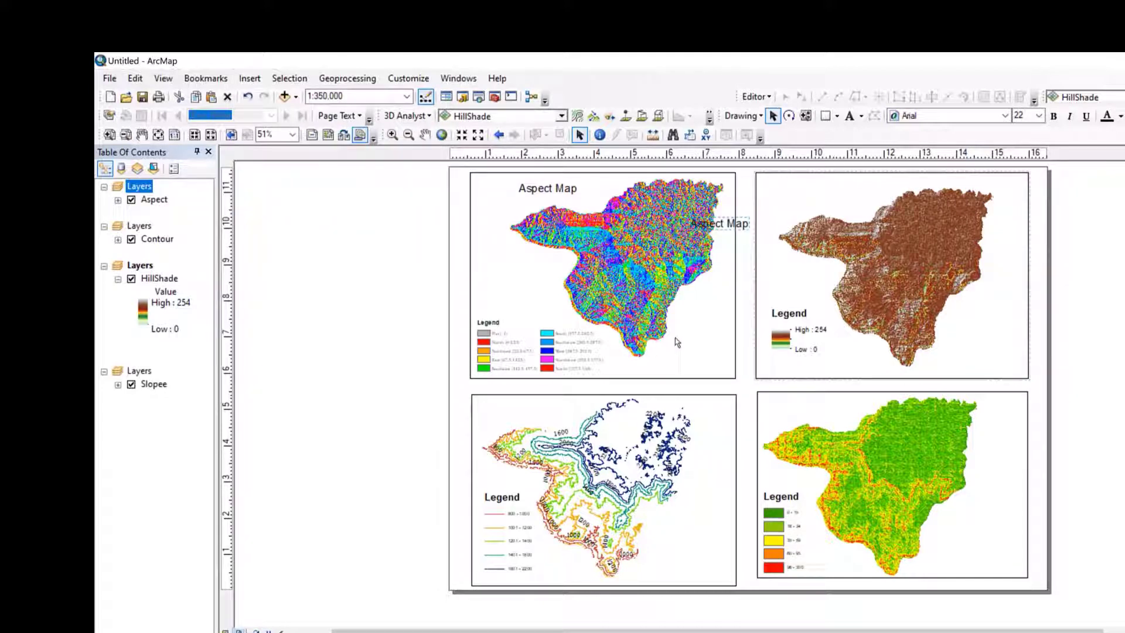
drag(725, 230, 829, 190)
double_click(828, 189)
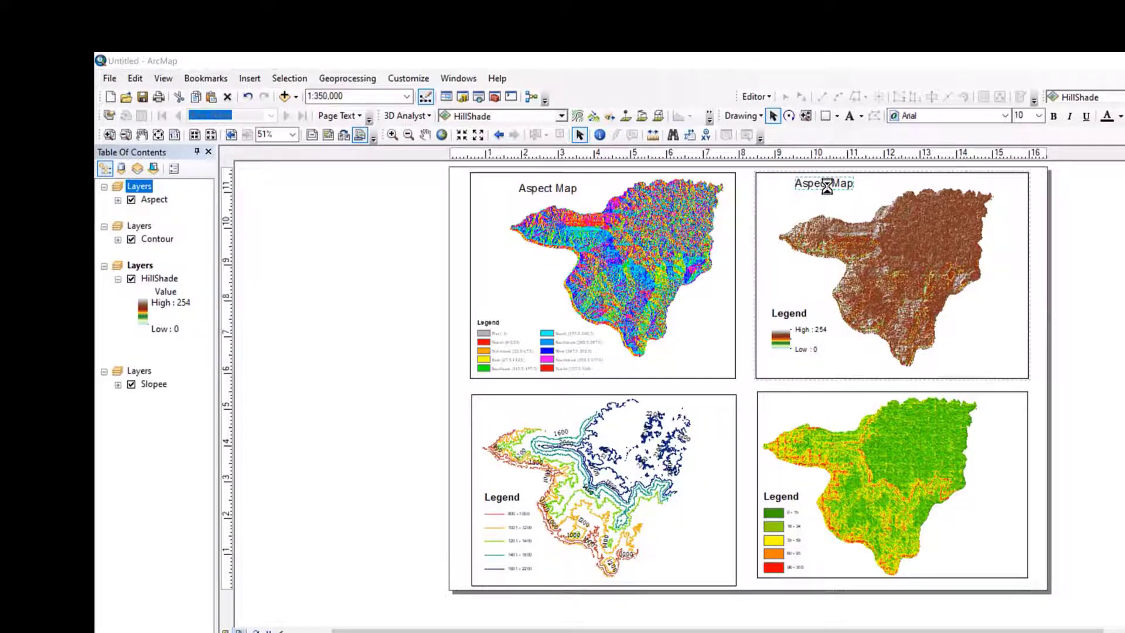
text(Hill)
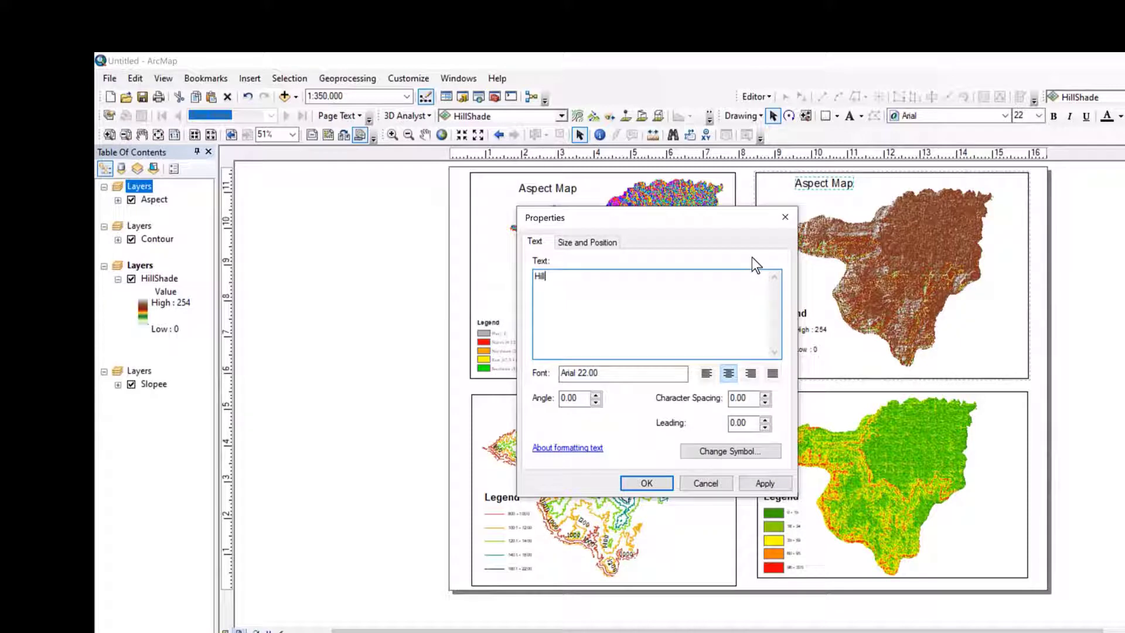
text(shade map)
click(647, 482)
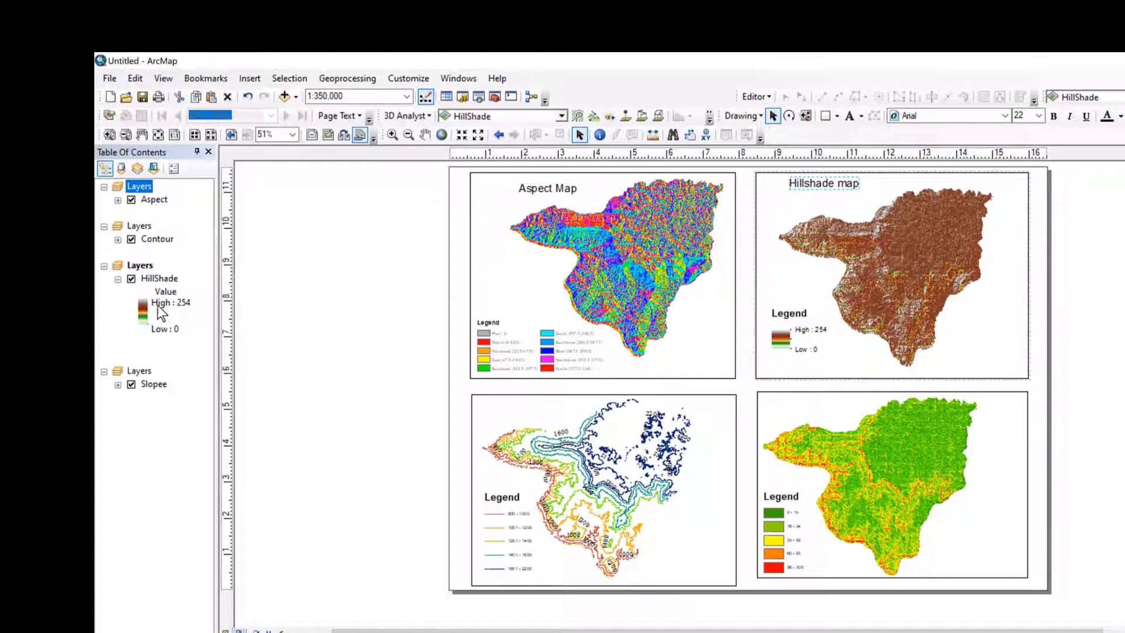
Insert a title reading "Contour Map" and place it at the top of the Contour data frame.
click(147, 371)
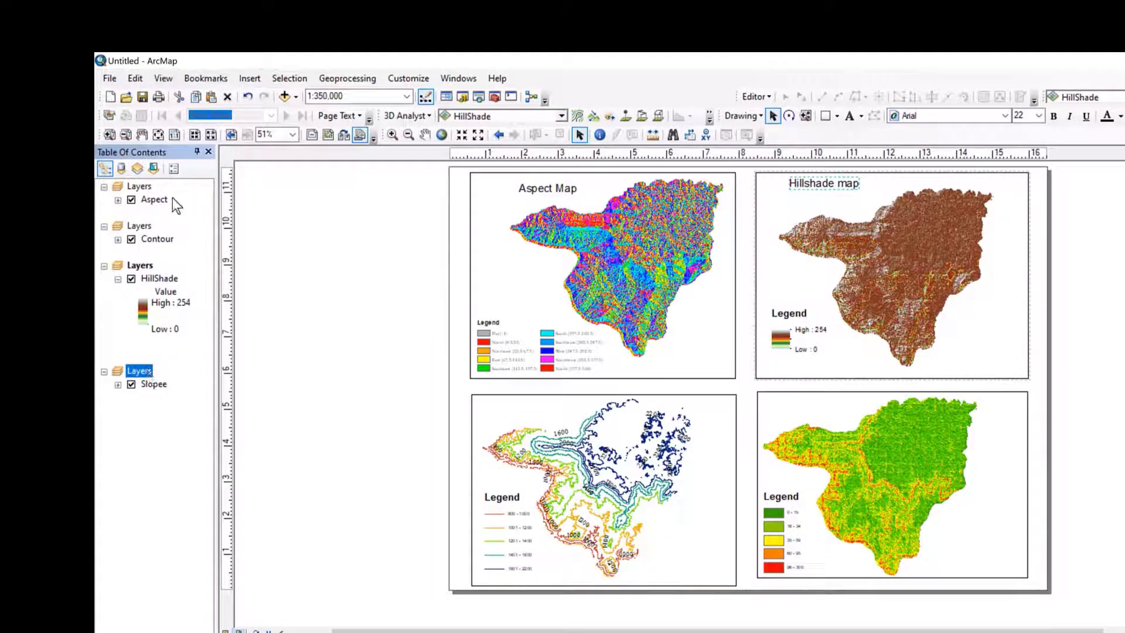
right_click(145, 226)
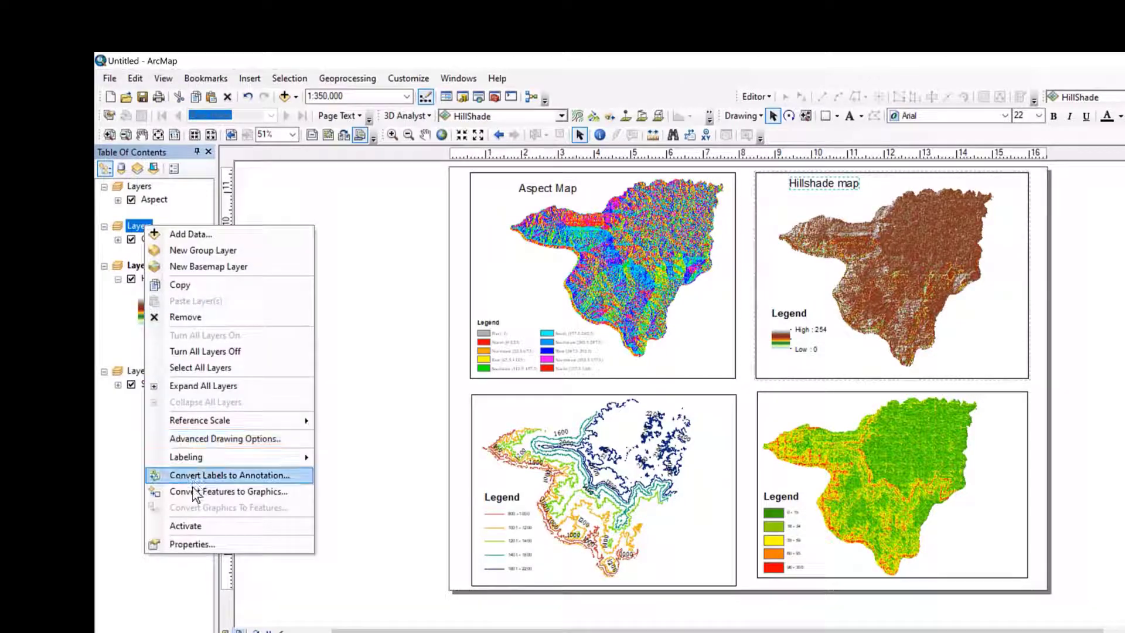
click(191, 524)
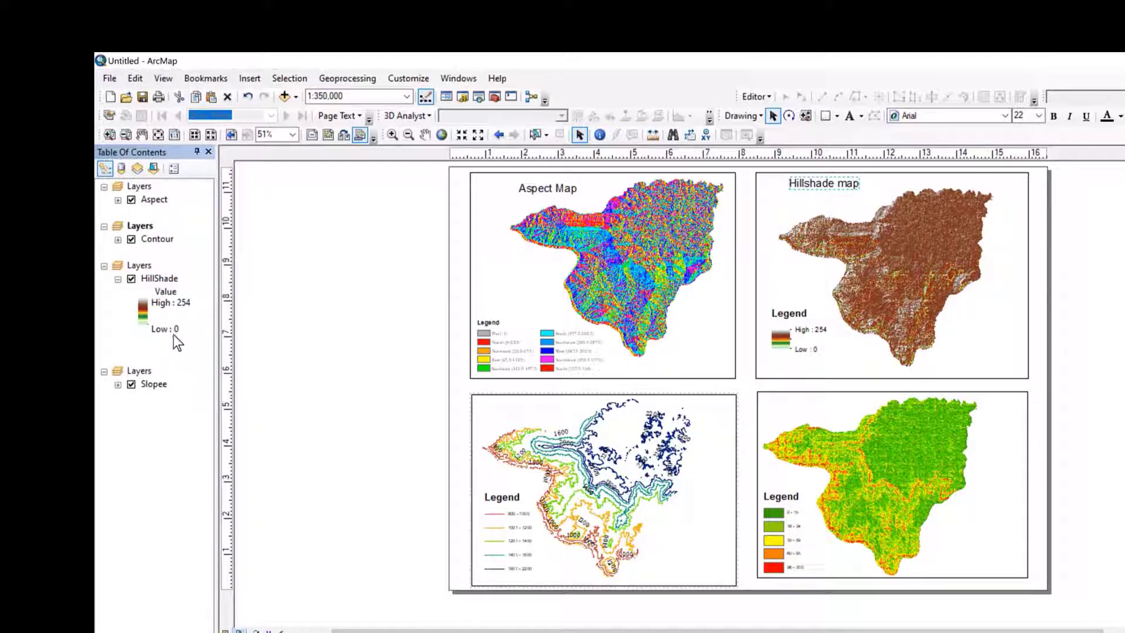
click(252, 78)
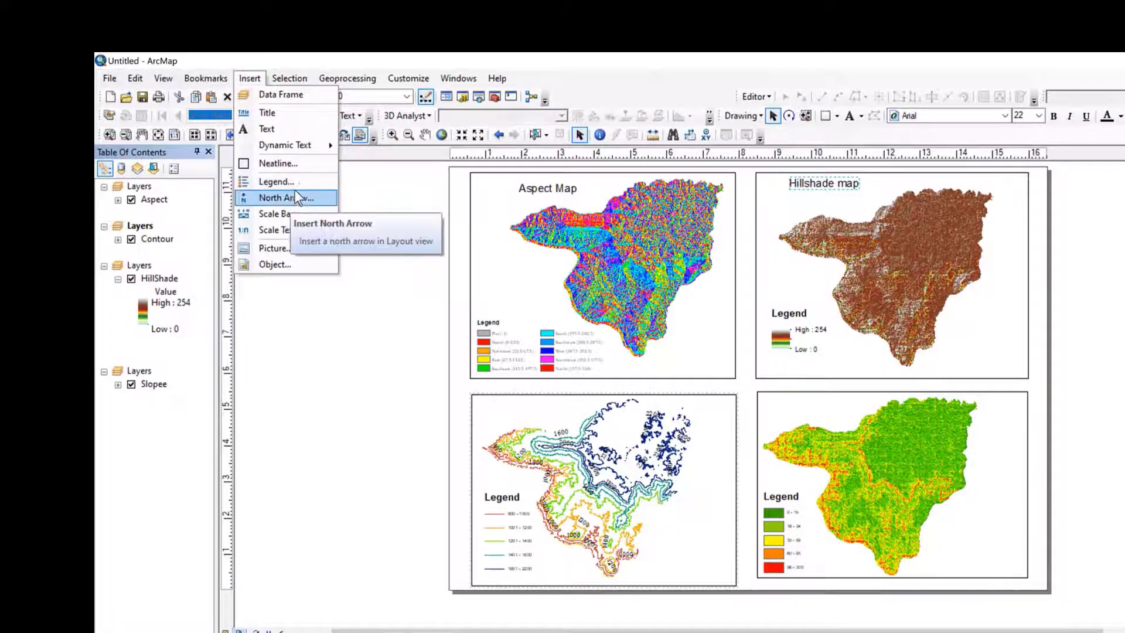
click(296, 115)
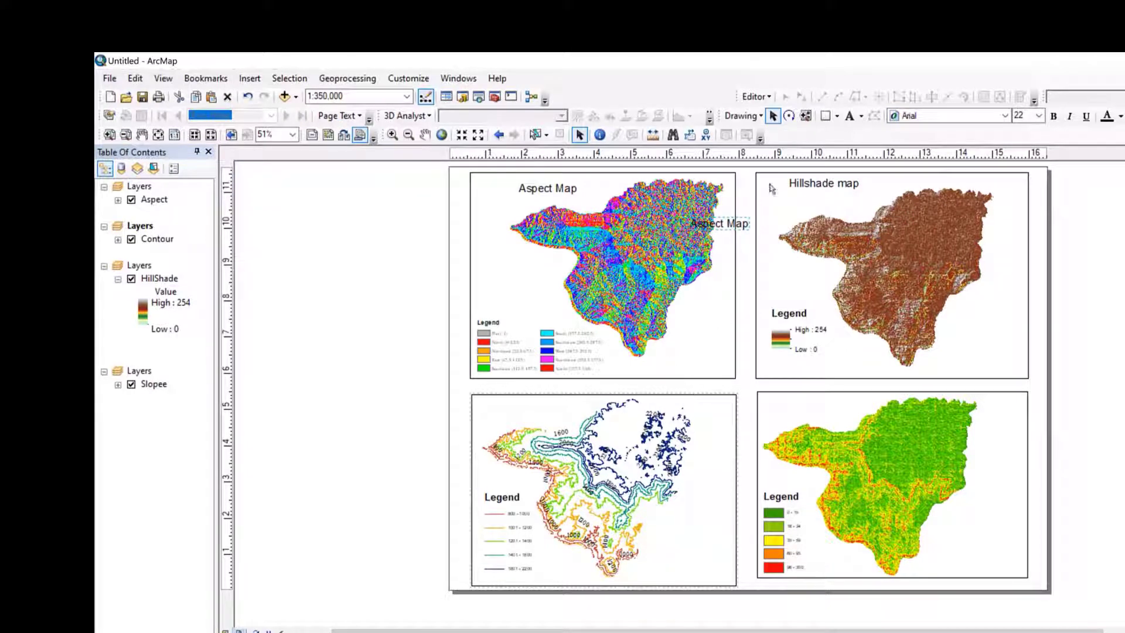
double_click(720, 235)
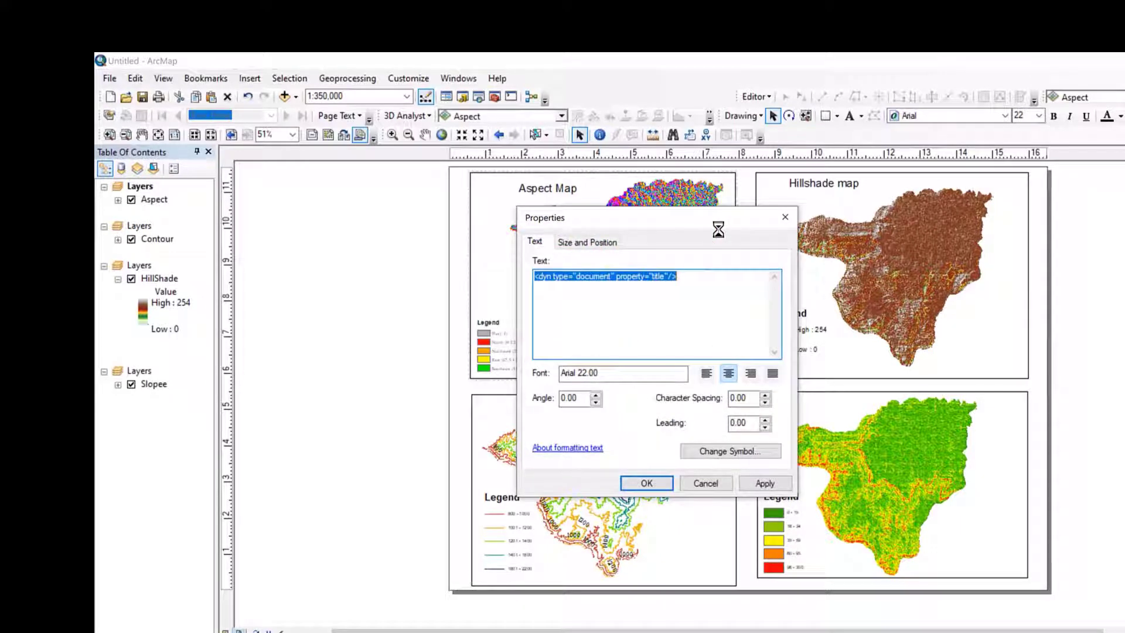
text(Cont)
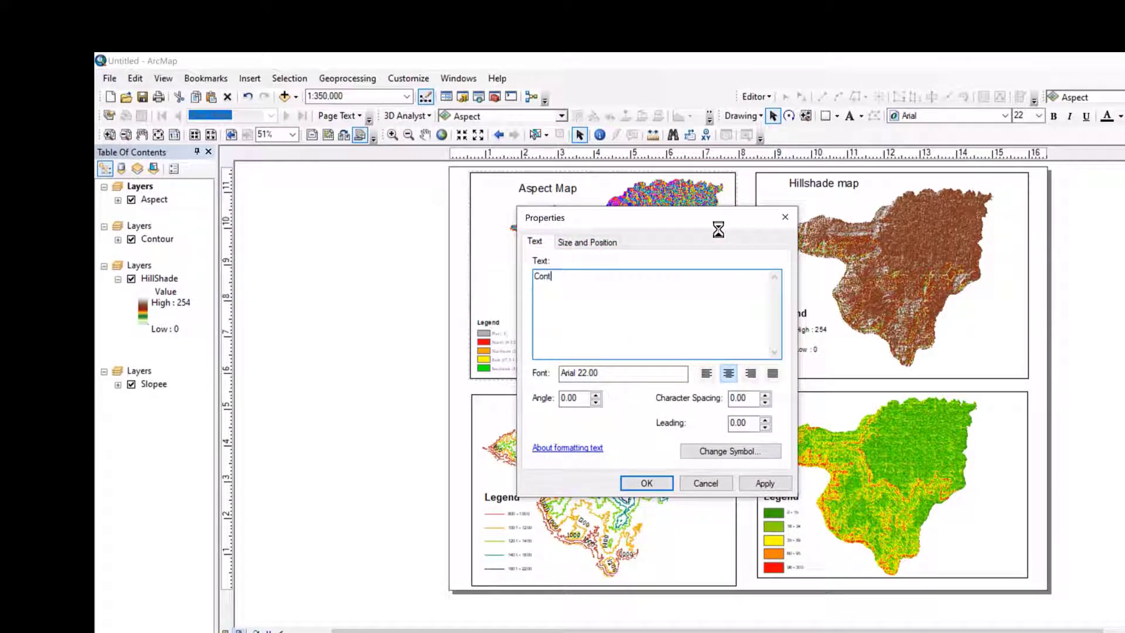
text(our Map)
click(652, 486)
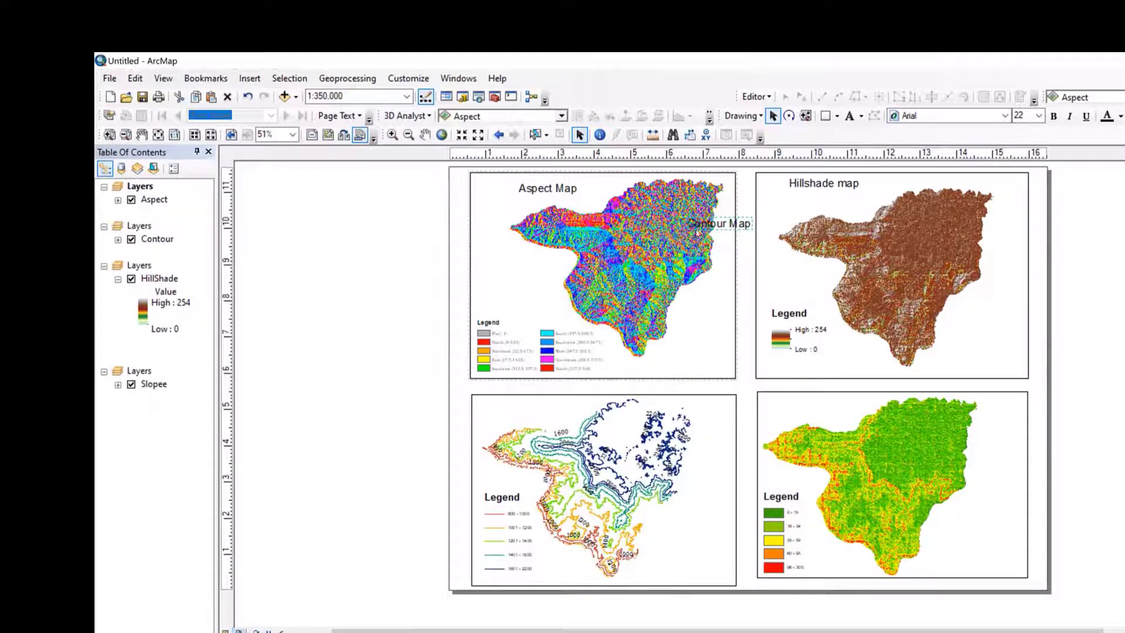
drag(711, 229, 537, 408)
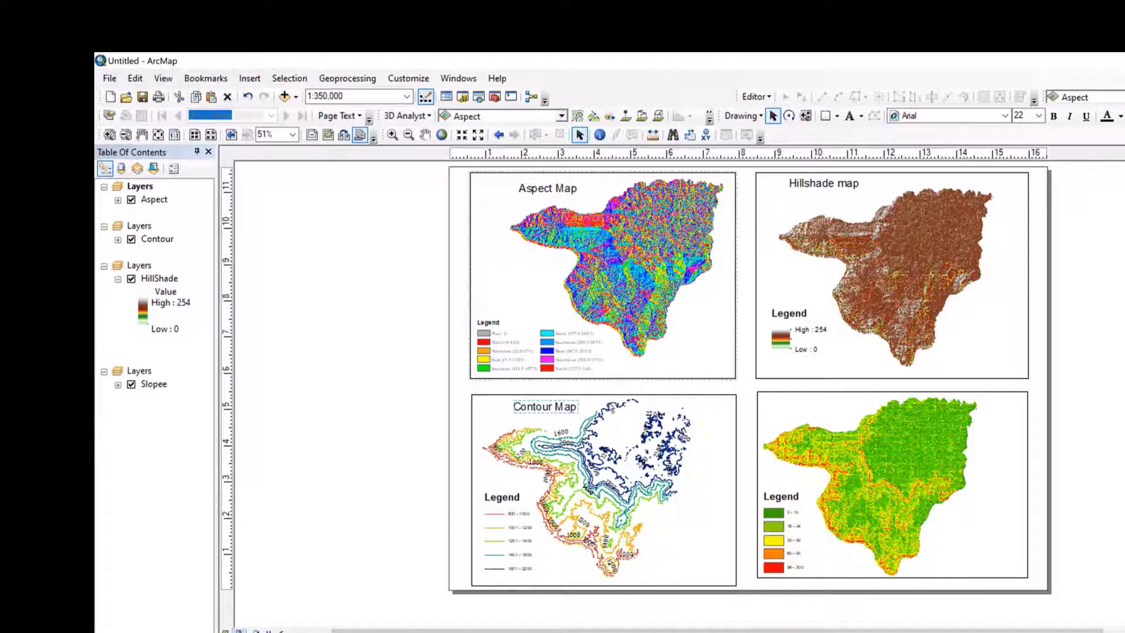
Activate the Slopee data frame and insert a title for it with the text "Slope Map".
right_click(147, 368)
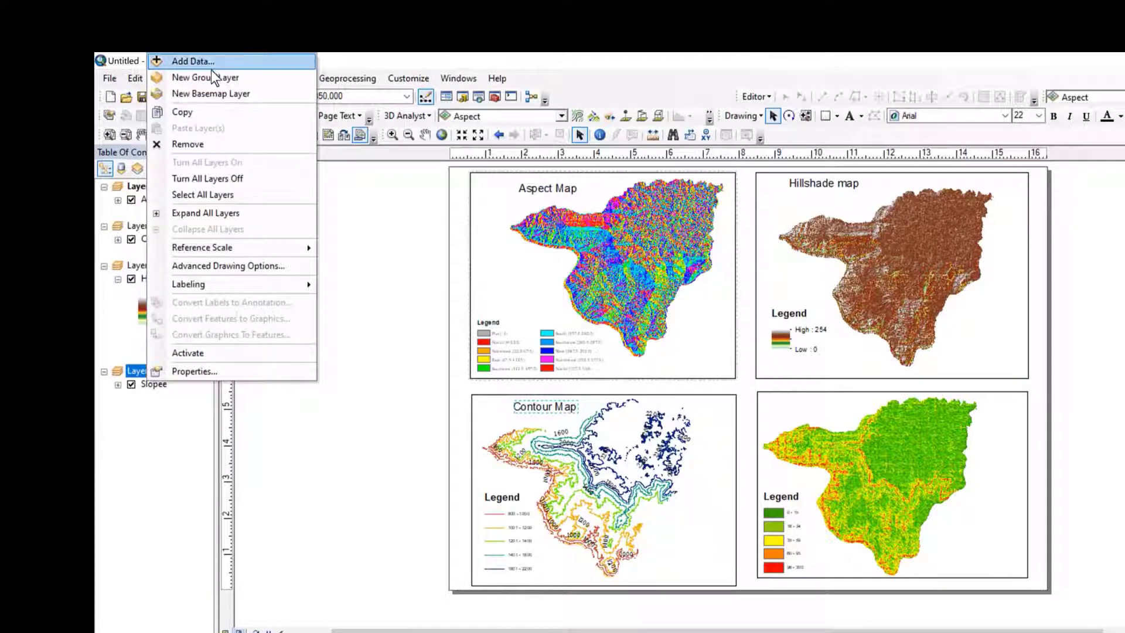
click(231, 354)
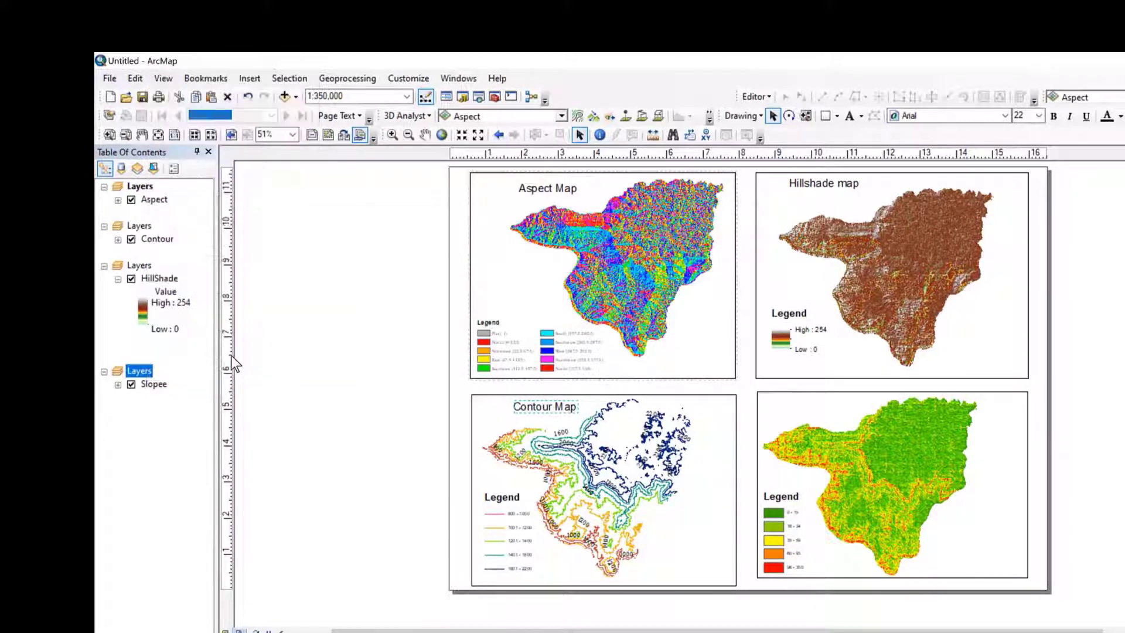
click(250, 79)
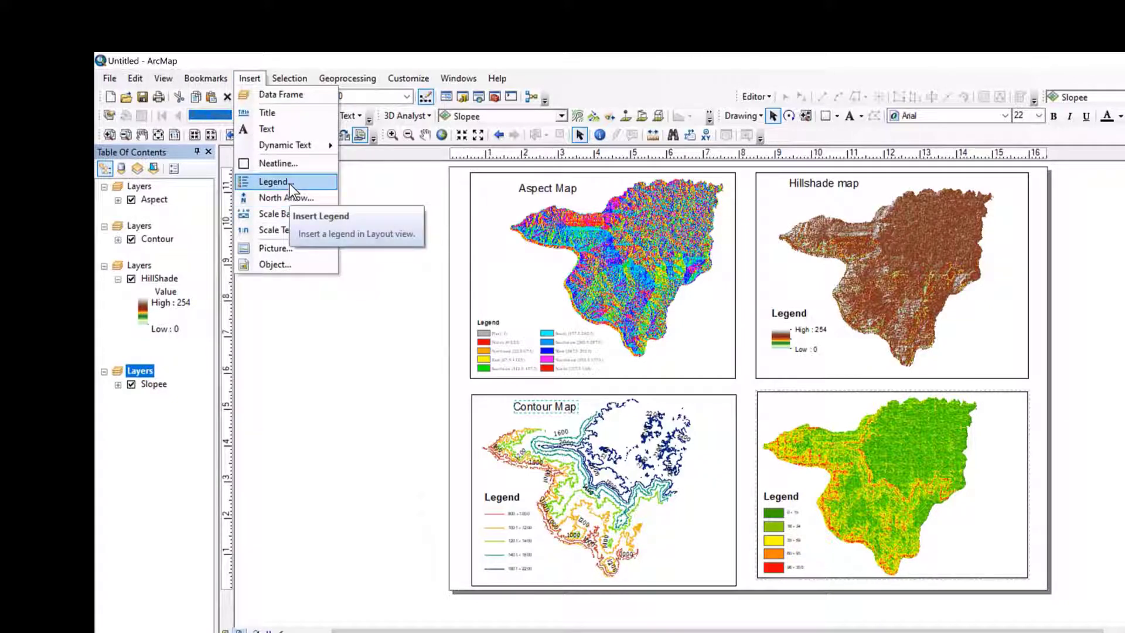
click(295, 114)
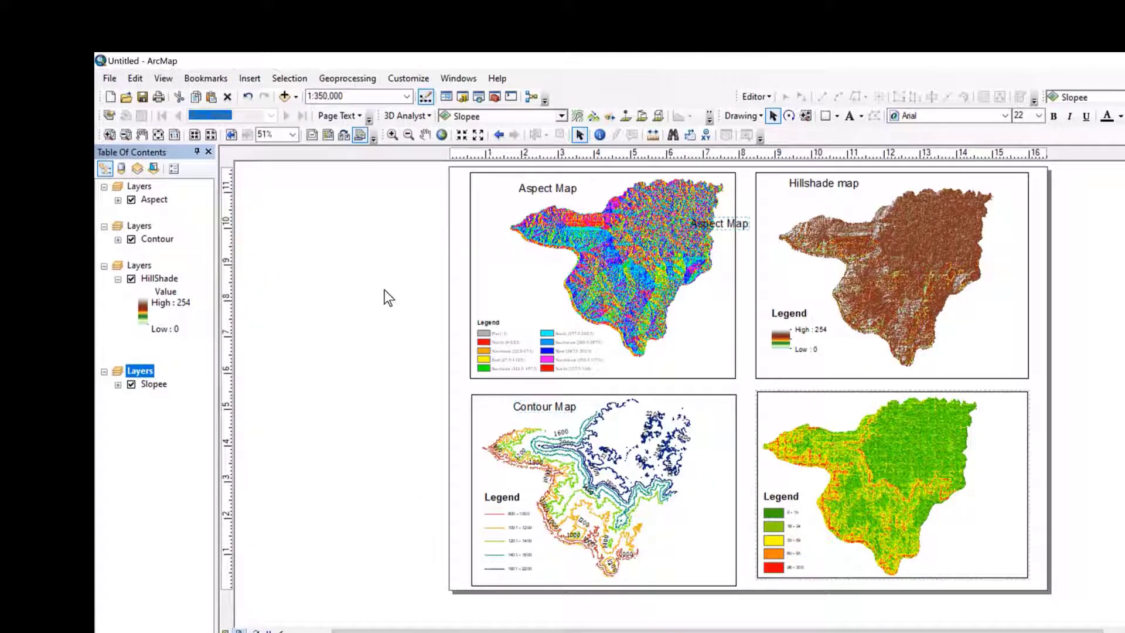
double_click(740, 224)
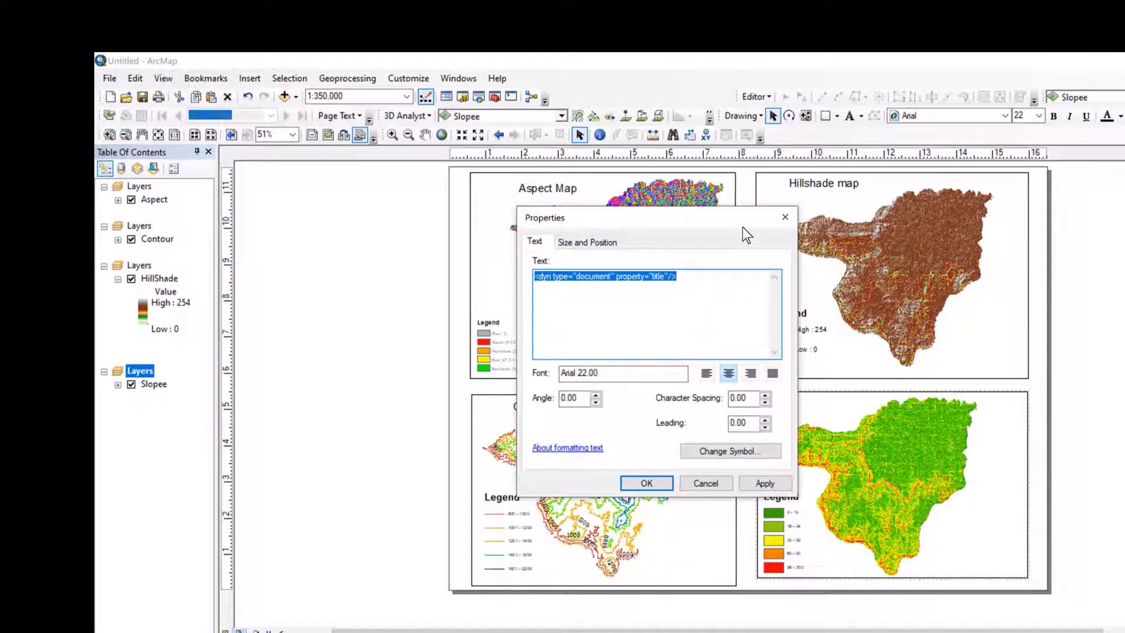
text(Slo)
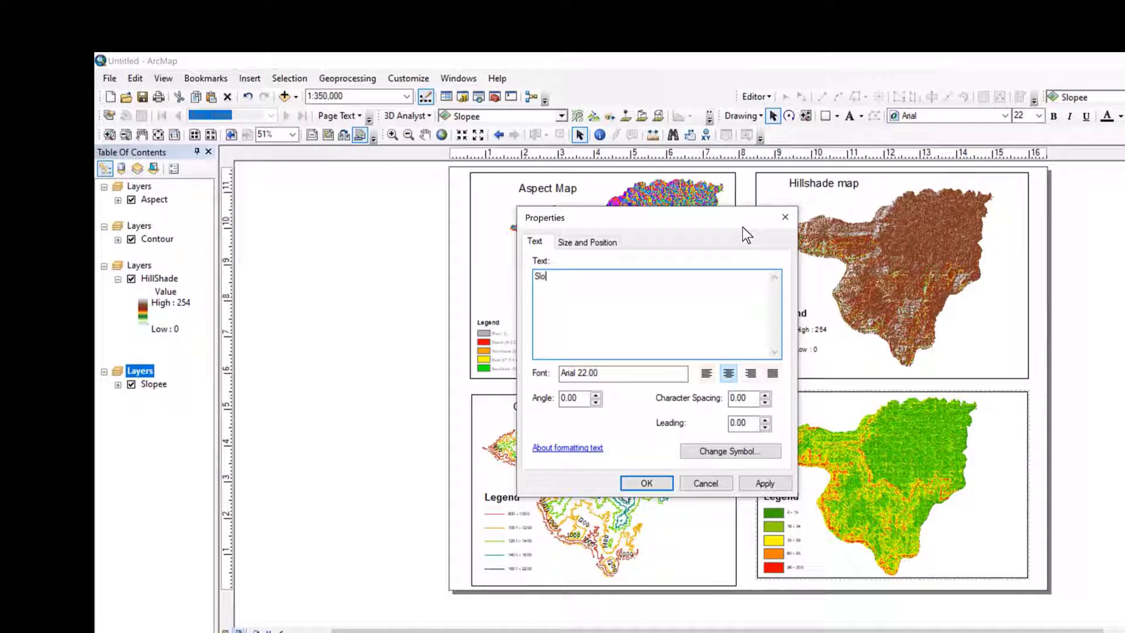
text(pe Map)
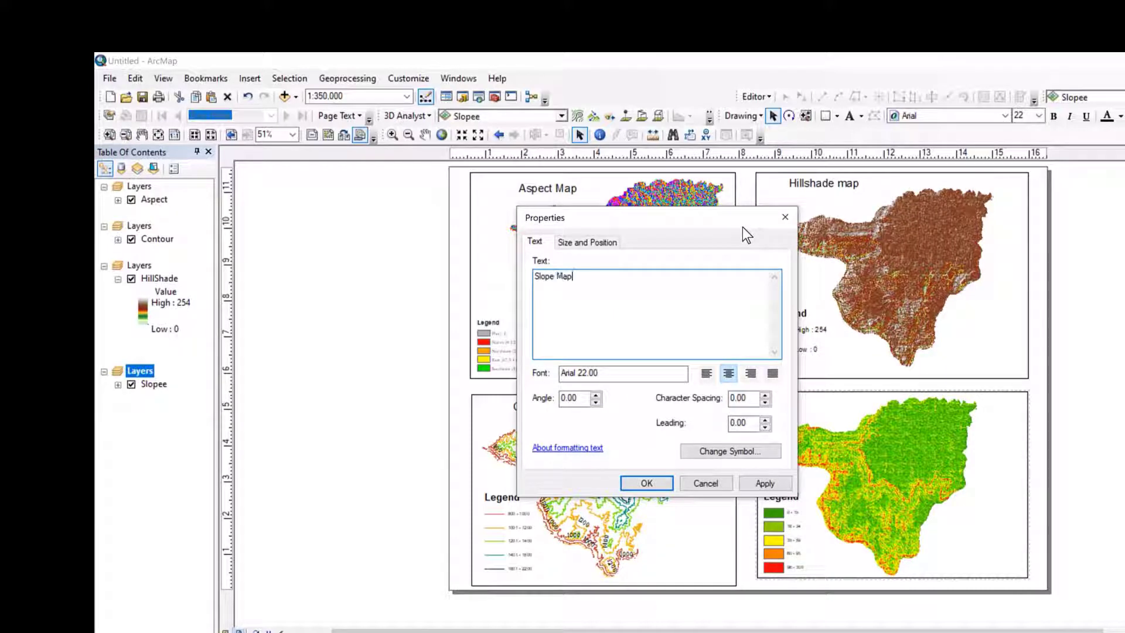
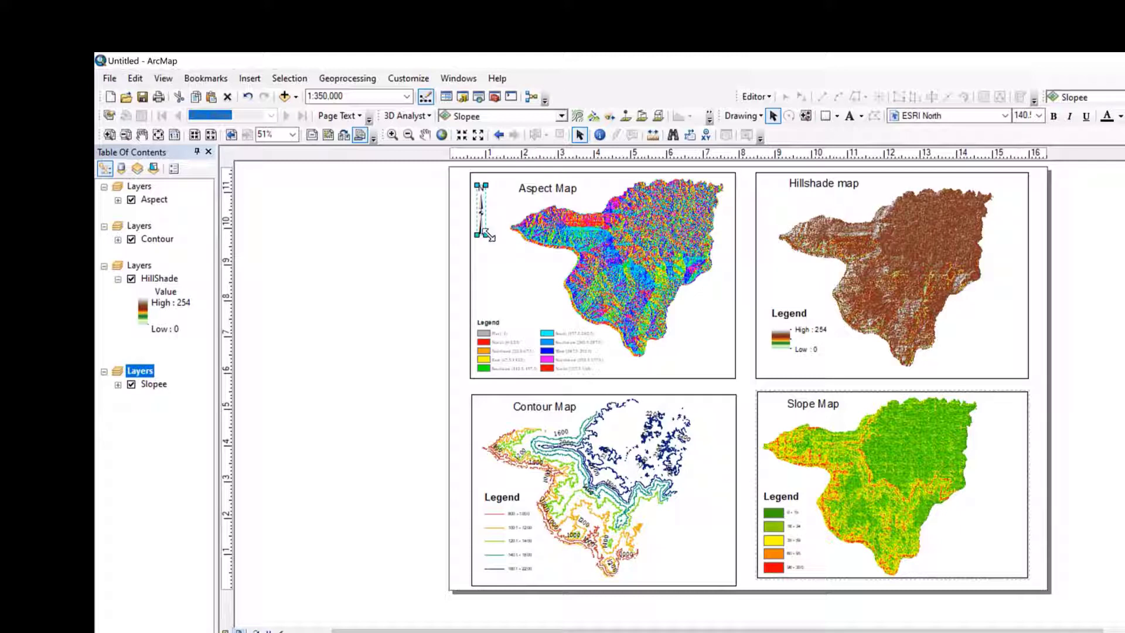
Shrink the north arrow in the Aspect data frame slightly and copy it.
drag(487, 234, 520, 230)
click(507, 254)
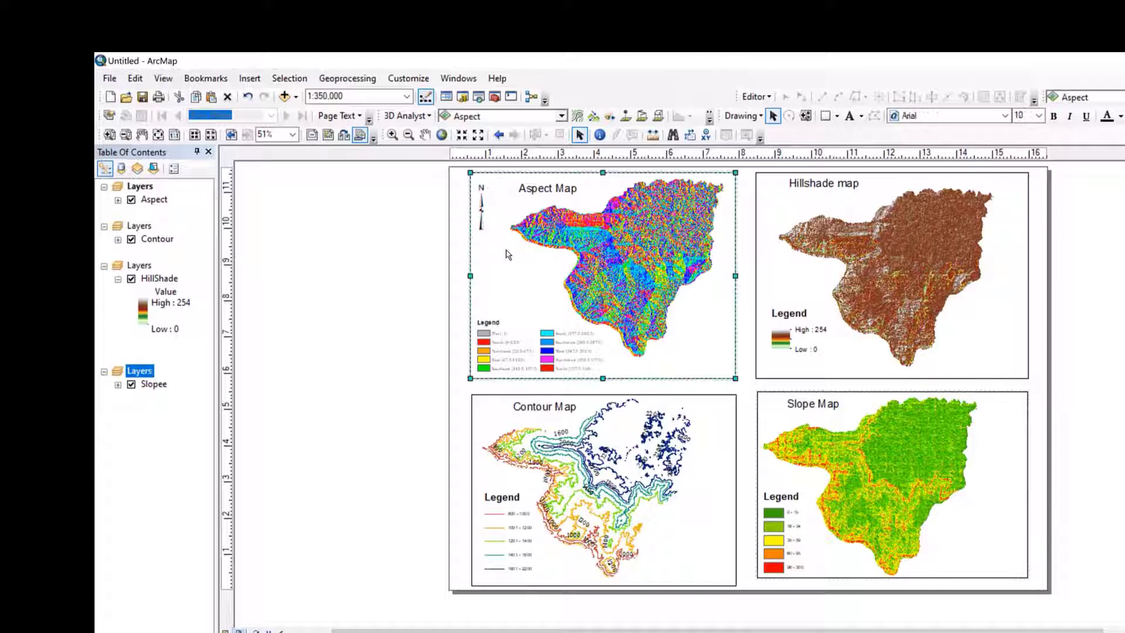
click(484, 208)
right_click(484, 208)
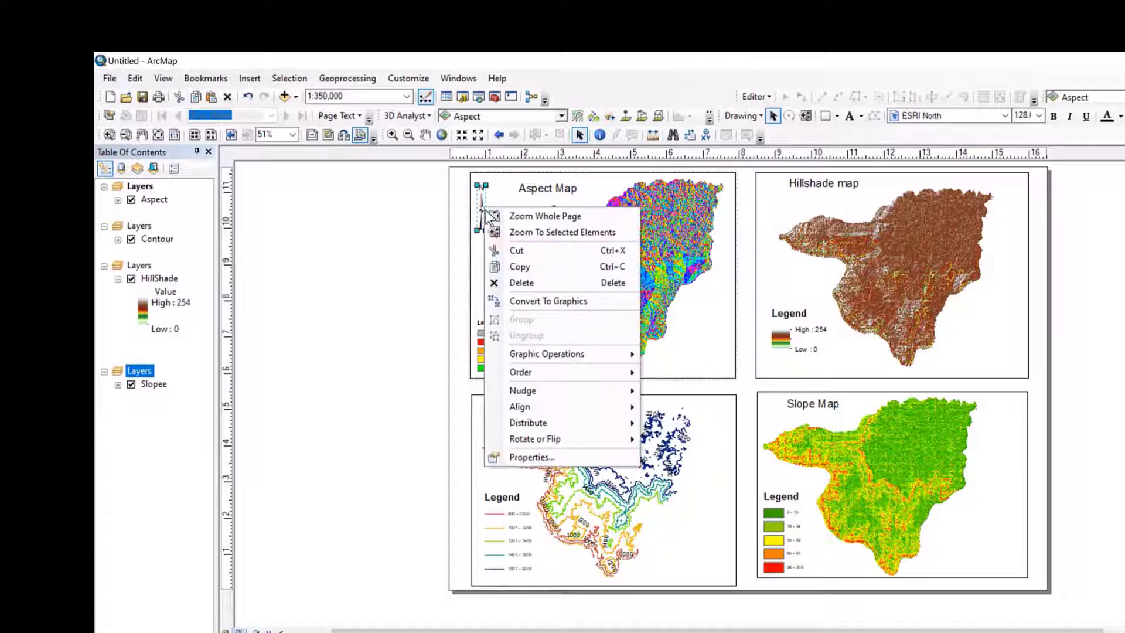
click(521, 267)
click(999, 328)
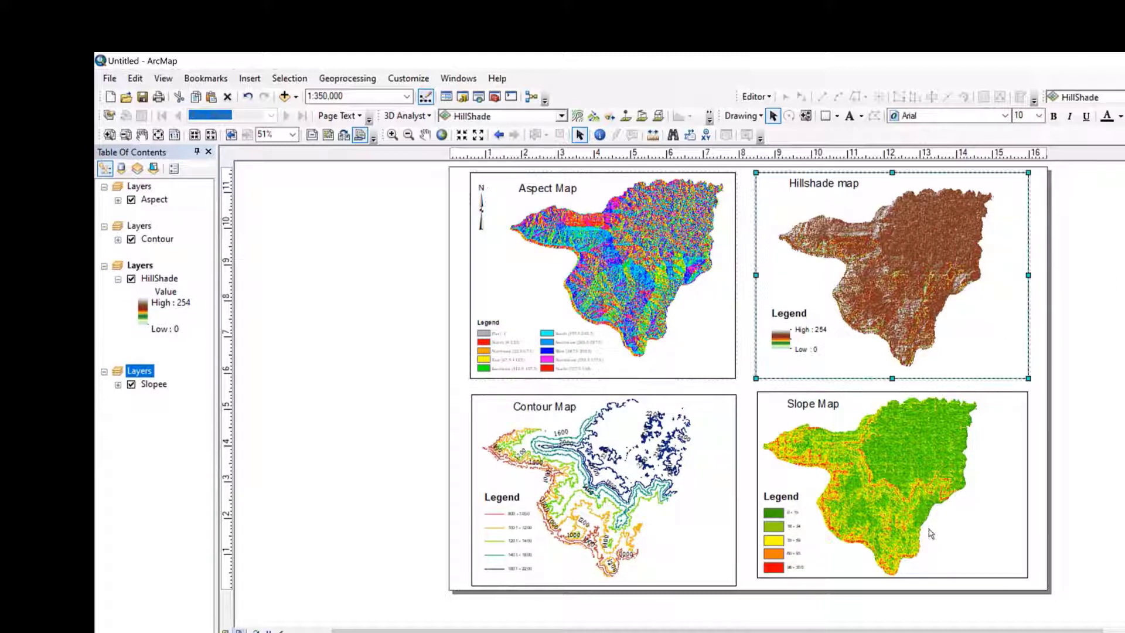
Extend the Slopee data frame's bottom edge downward to line up with the bottom of the Contour frame.
click(989, 565)
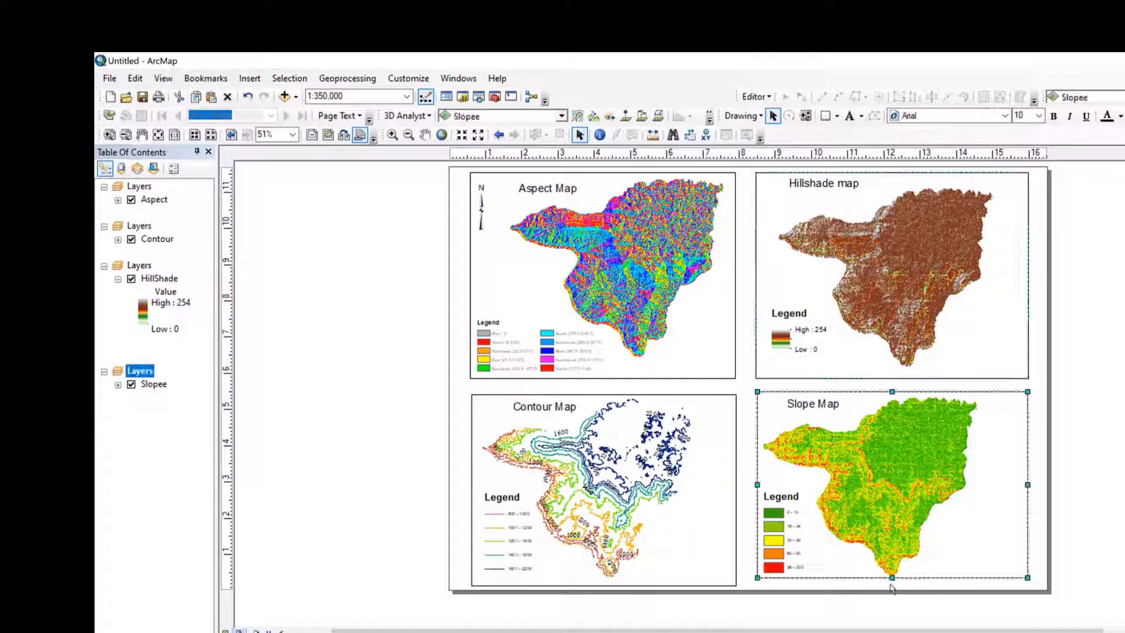
drag(892, 577, 892, 585)
click(1103, 515)
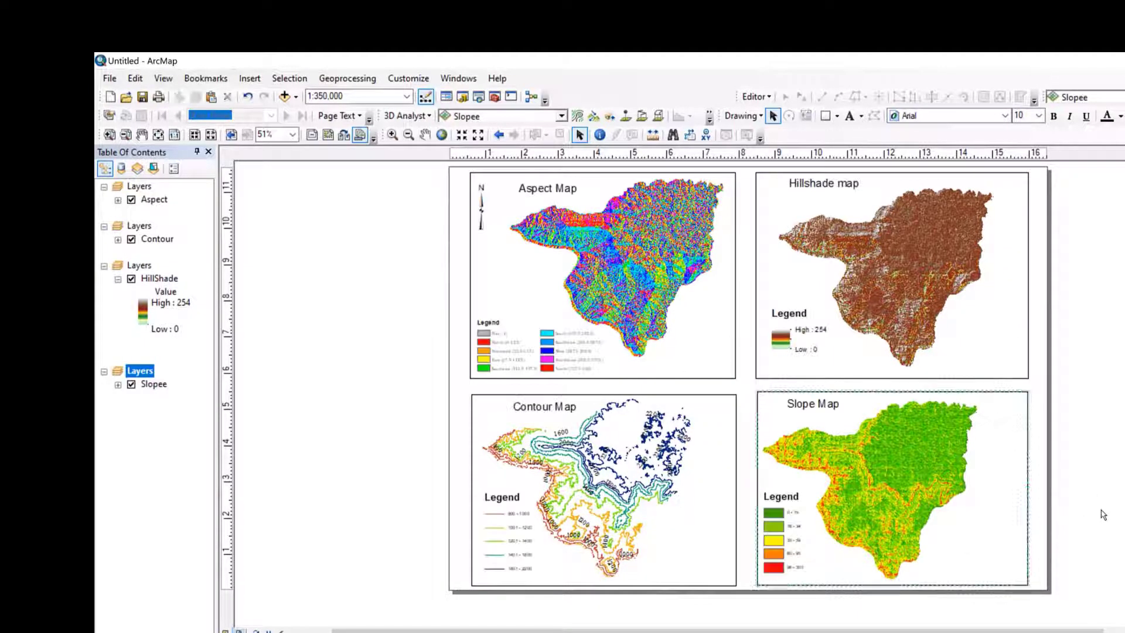
Insert a scale bar for the Slopee data frame using the Alternating Scale Bar 1 style.
click(247, 77)
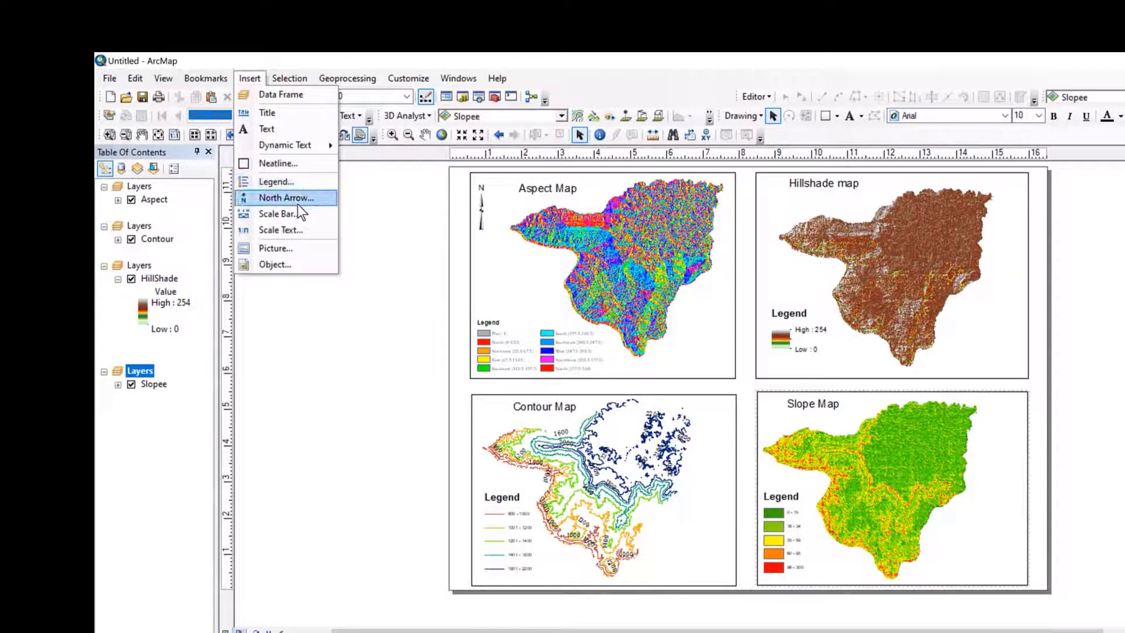
click(296, 214)
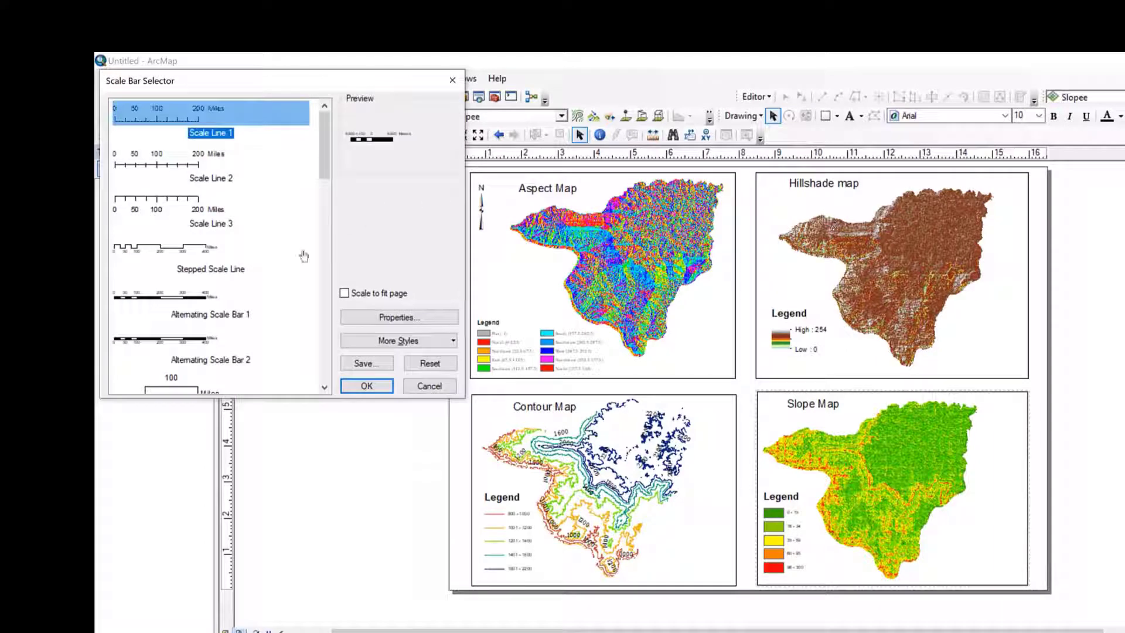
double_click(214, 302)
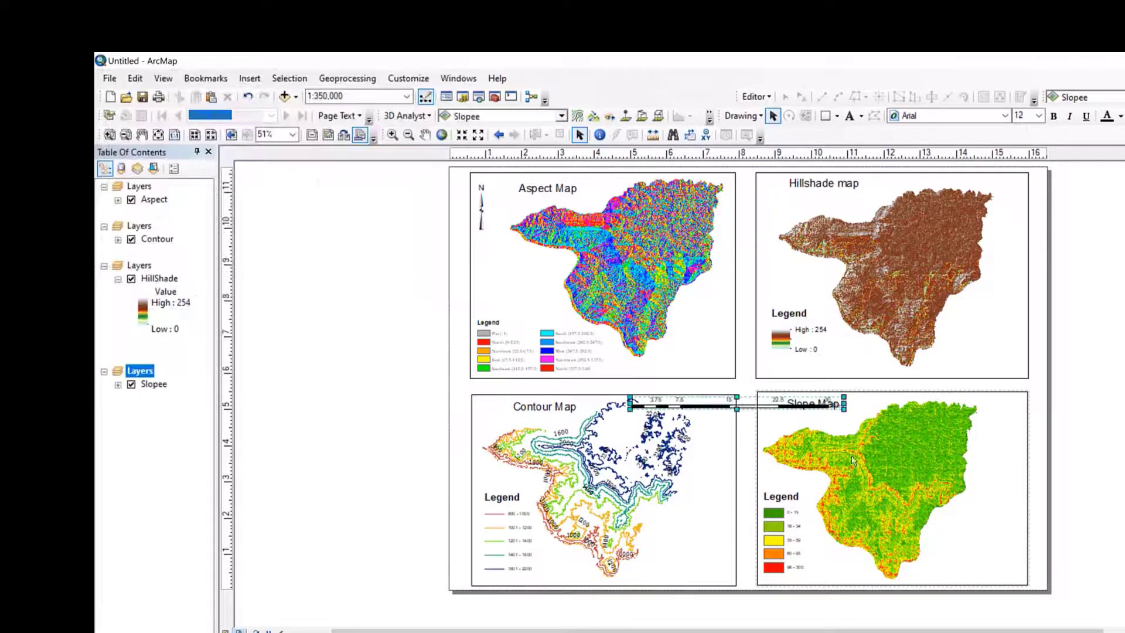
Set the new scale bar's division units to Kilometers and its label to "km".
double_click(822, 406)
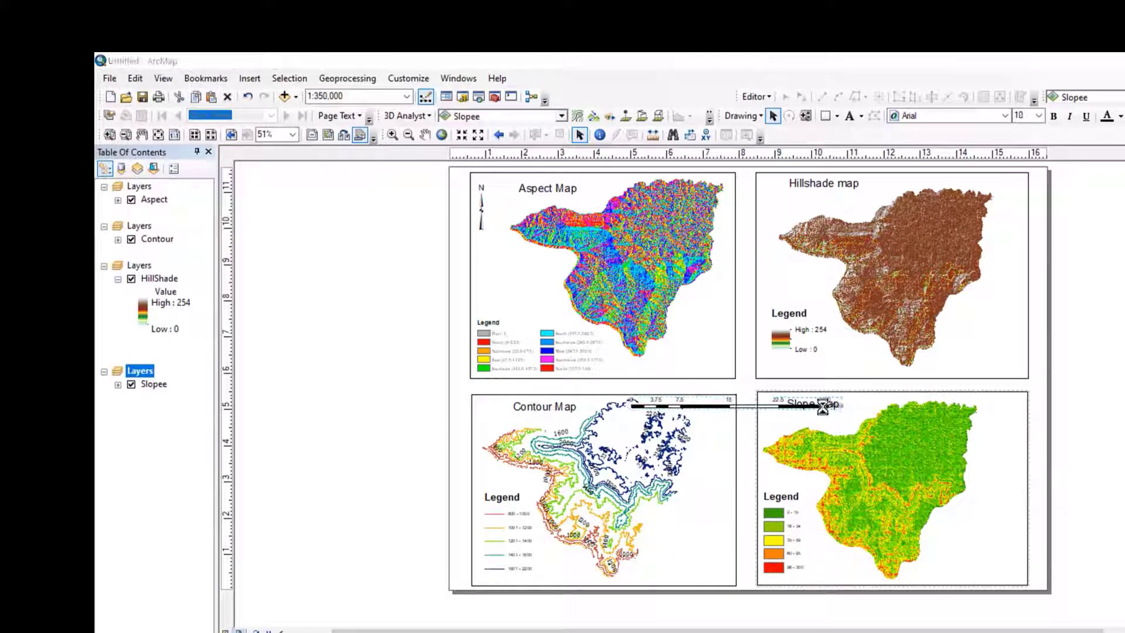
double_click(823, 406)
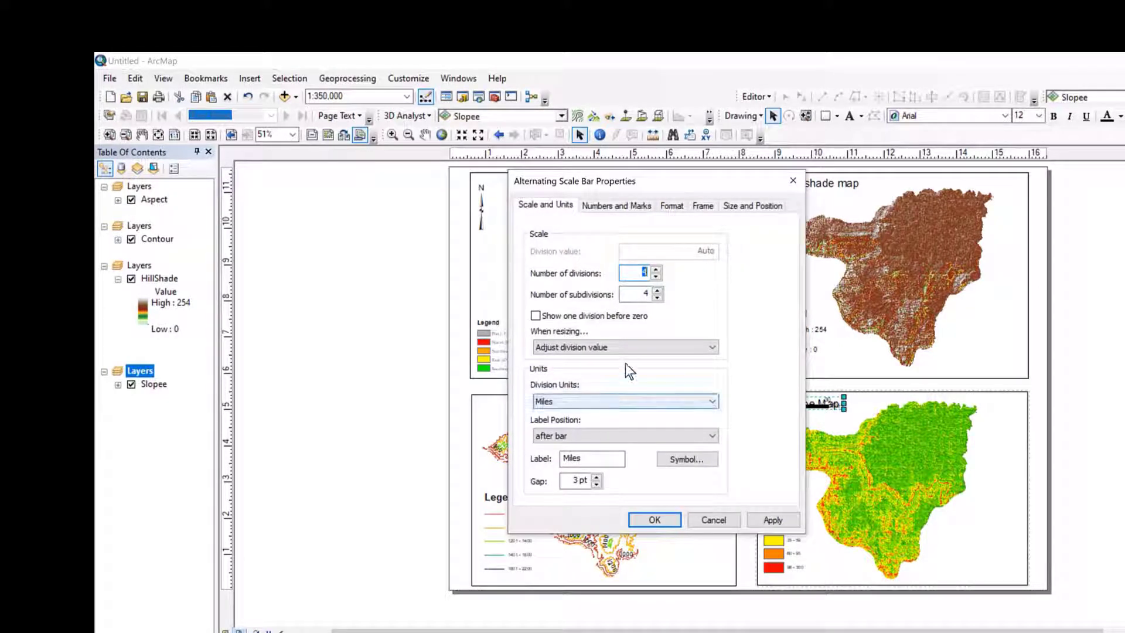
click(638, 401)
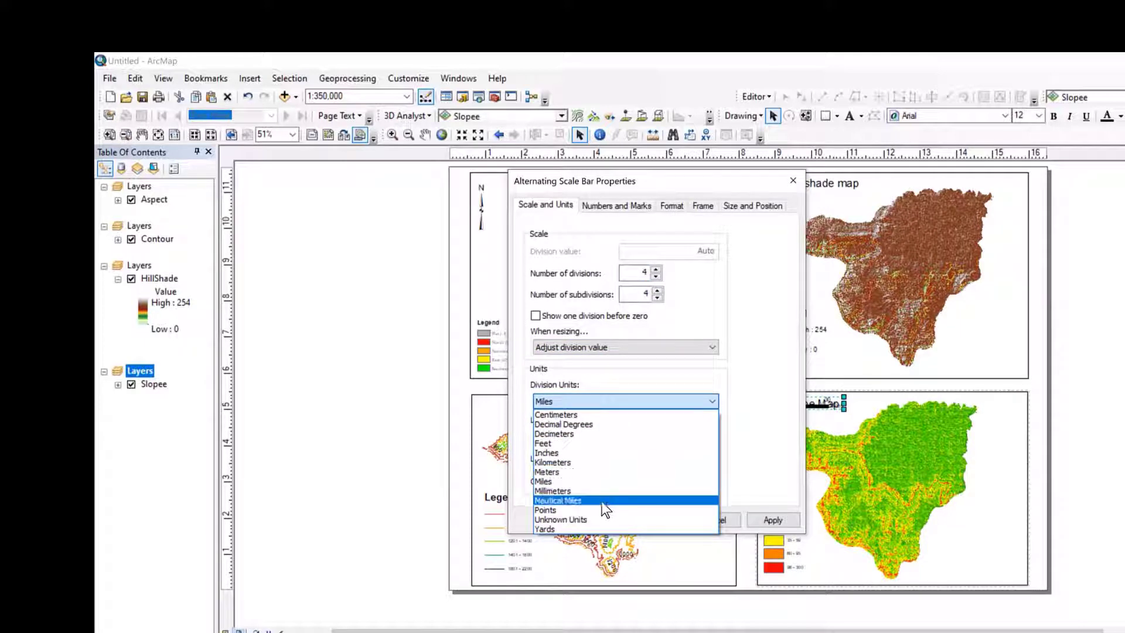
click(583, 463)
drag(604, 461, 522, 468)
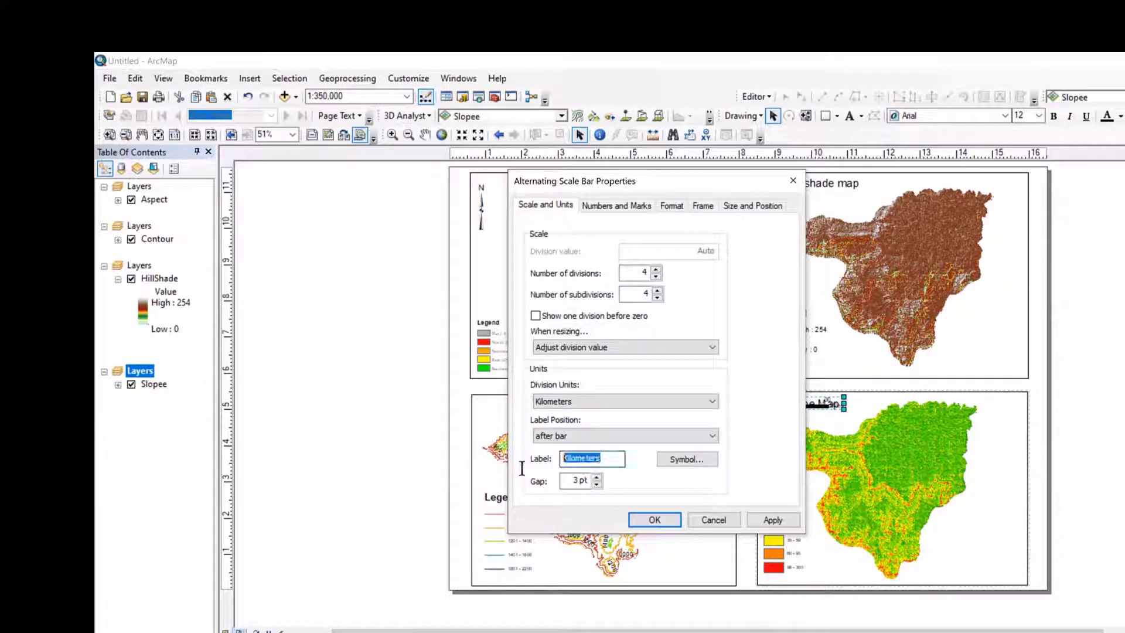
text(km)
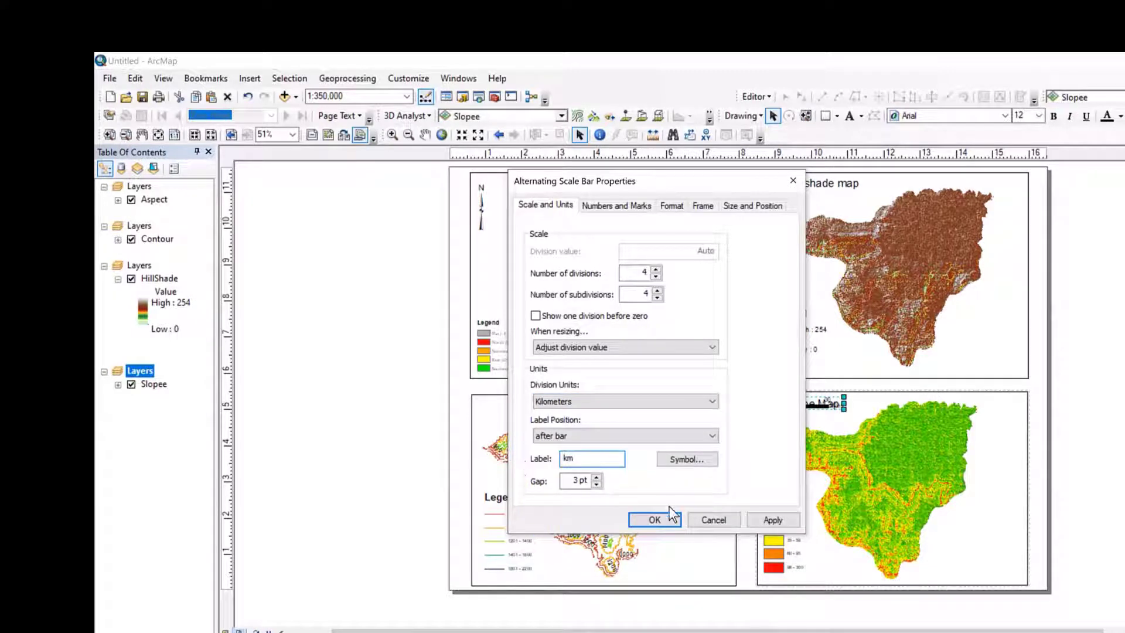
click(669, 518)
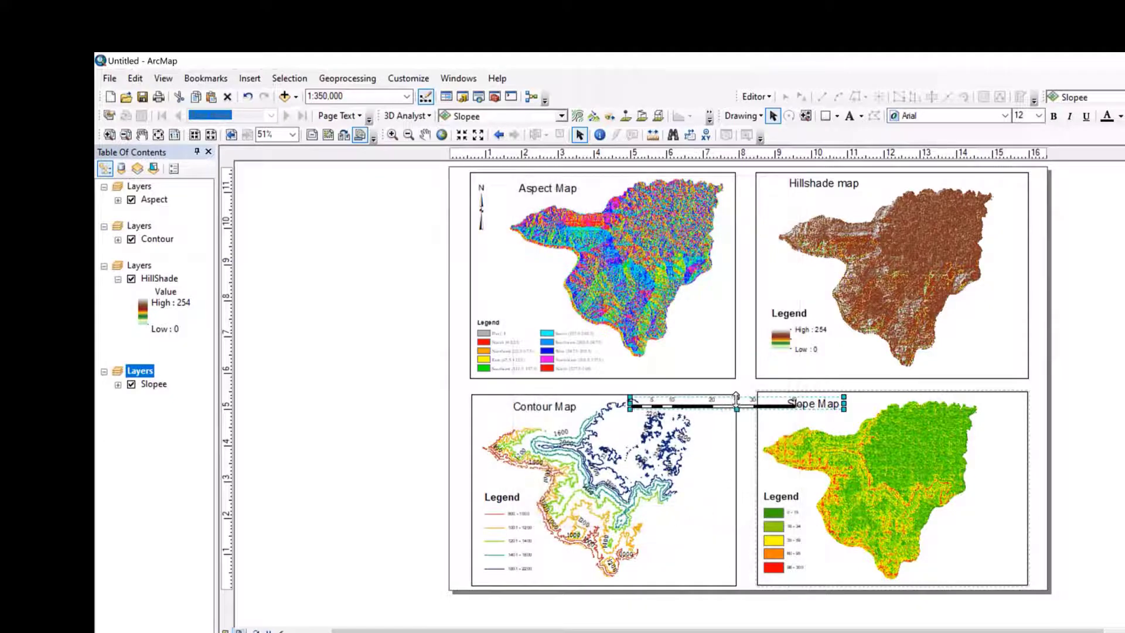
Move the scale bar to the bottom of the Slopee data frame and pan the slope map slightly upward.
drag(736, 404, 919, 582)
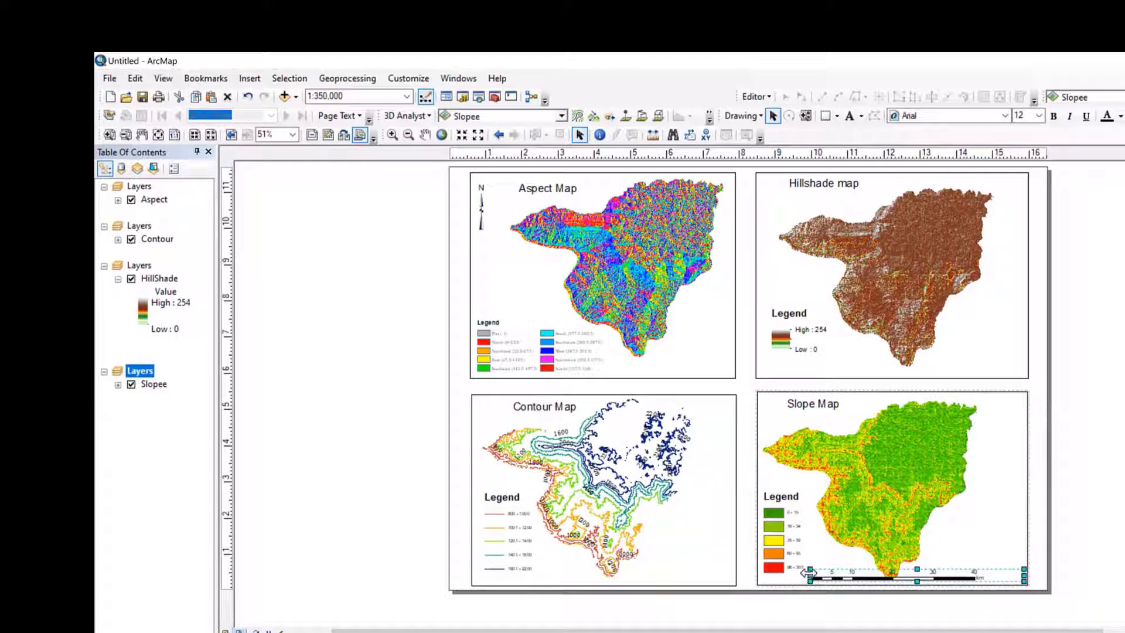
click(1002, 509)
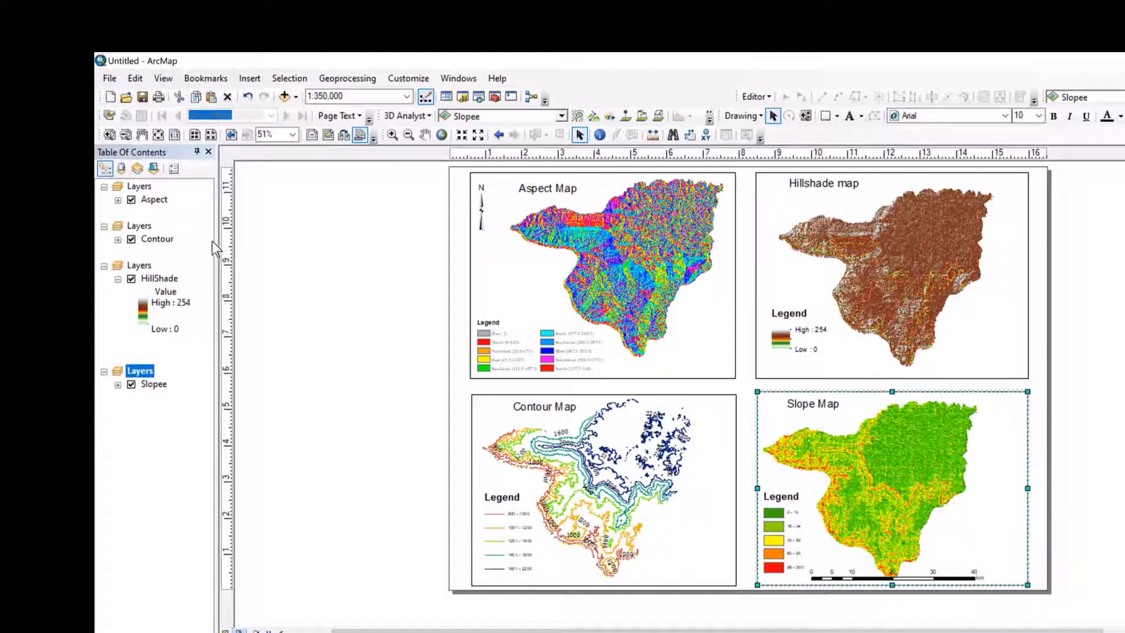
click(426, 135)
drag(898, 447, 898, 439)
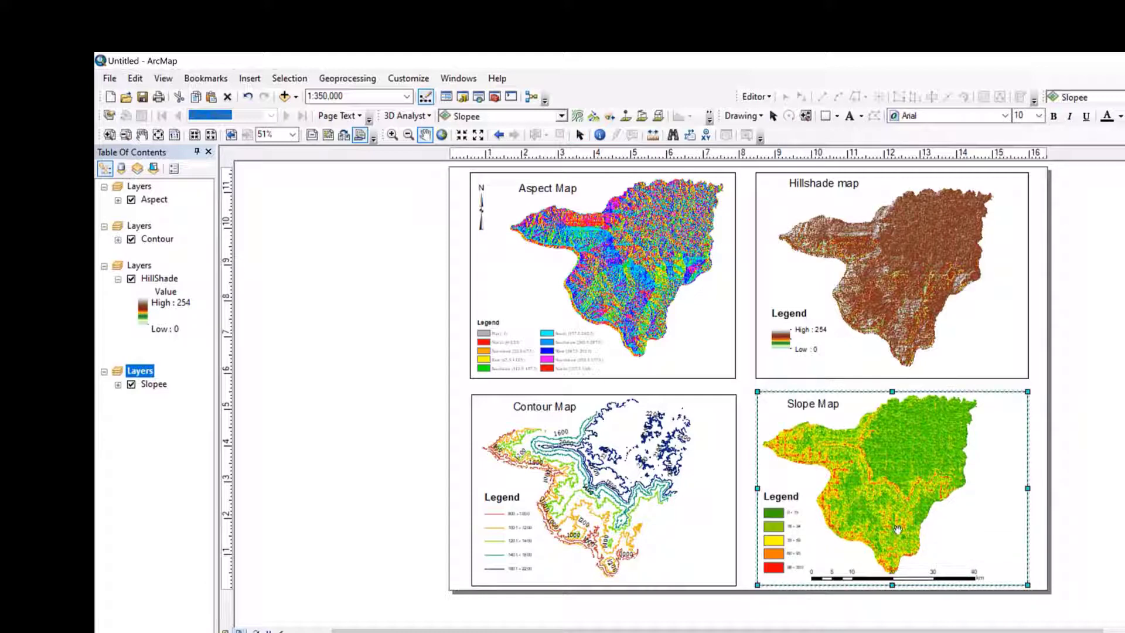
click(773, 116)
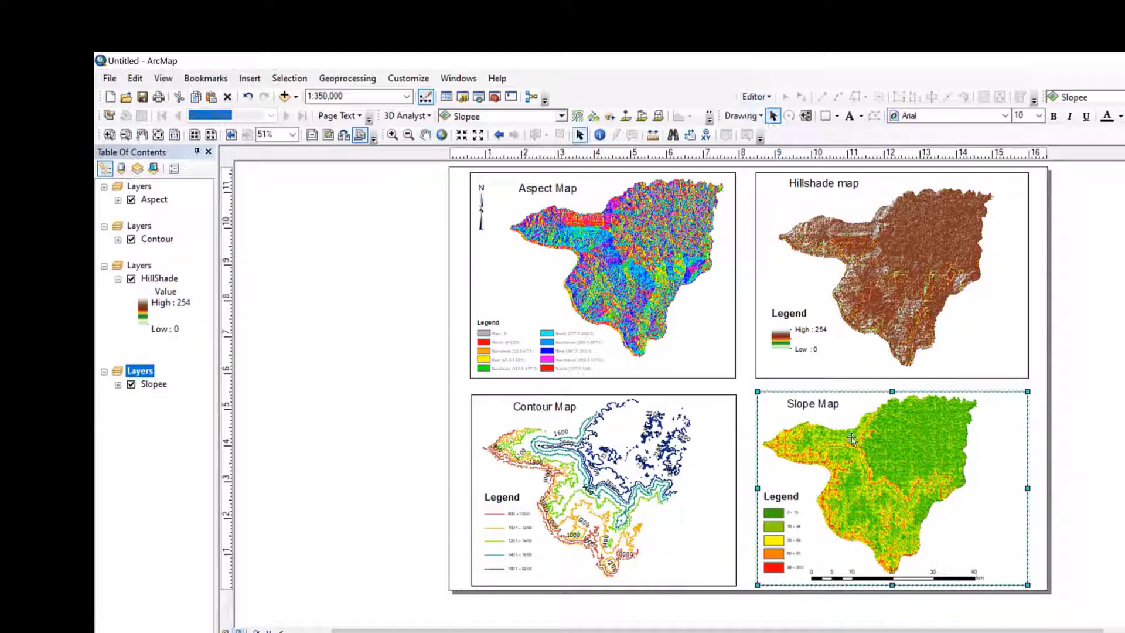
Set the Slopee scale bar to 3 divisions and 3 subdivisions.
click(857, 578)
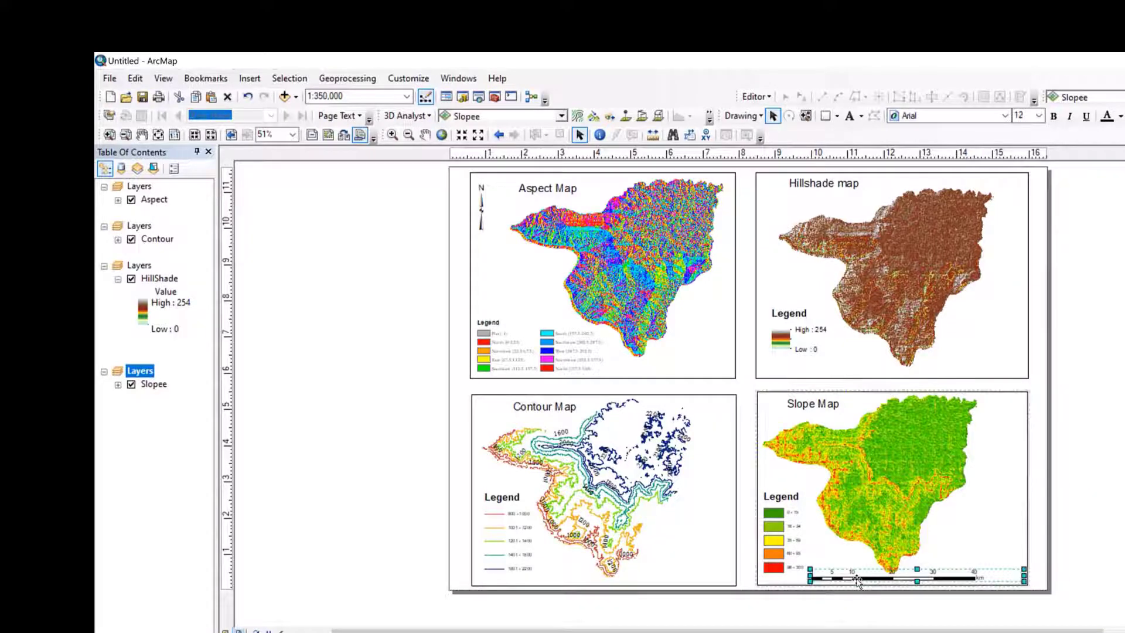
double_click(822, 579)
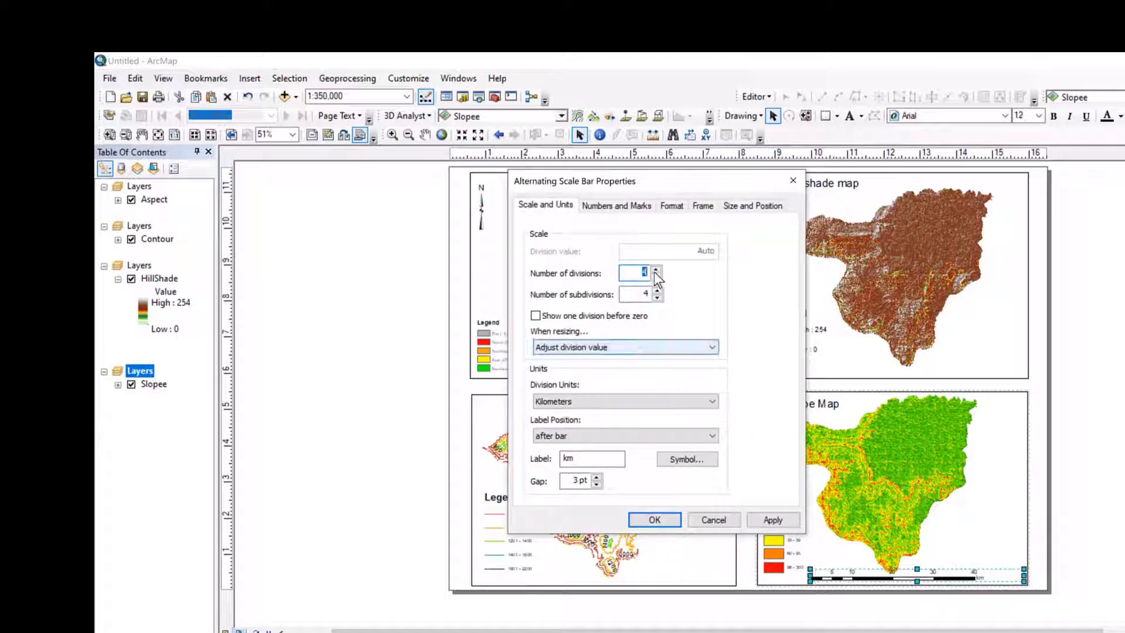
click(654, 275)
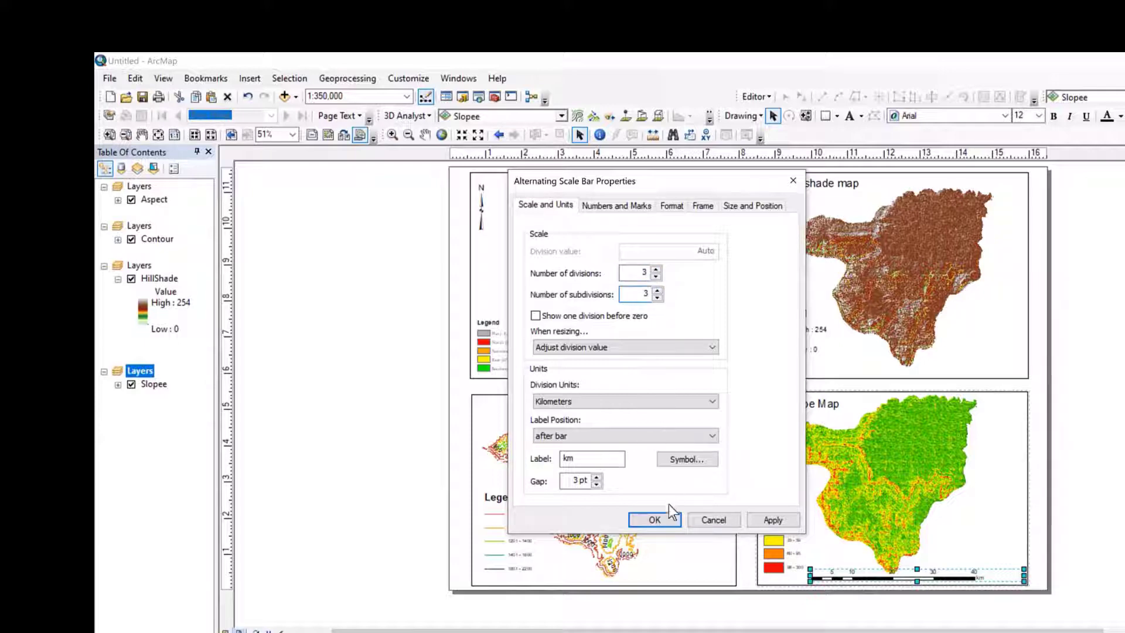
click(654, 520)
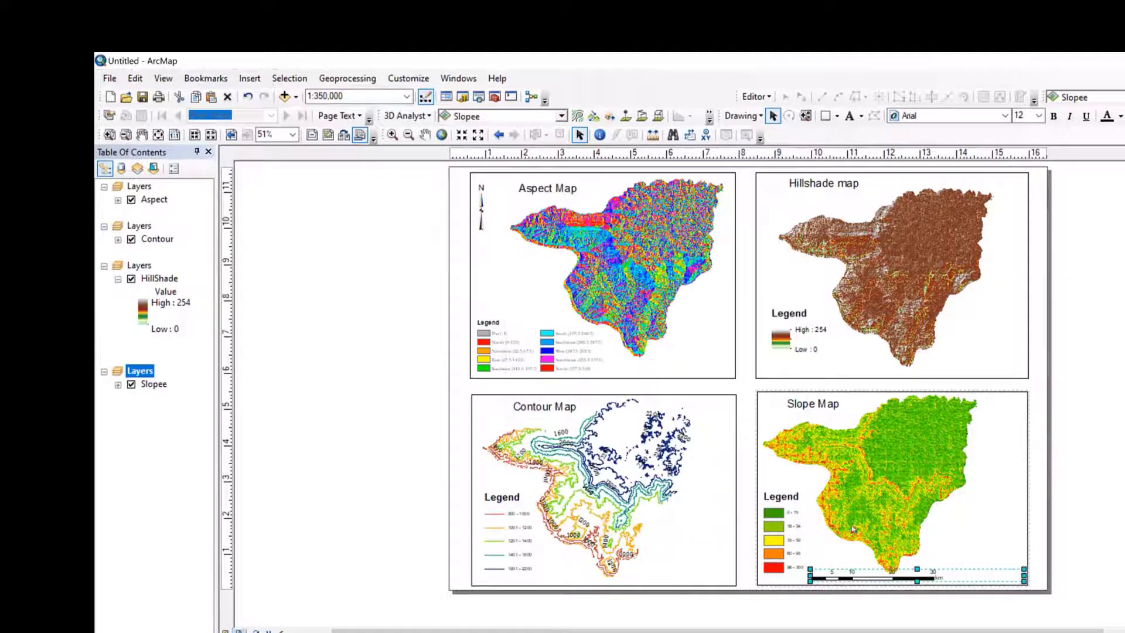
Move the scale bar into the lower-right corner of the Slopee data frame, just above its bottom edge.
drag(893, 576, 968, 577)
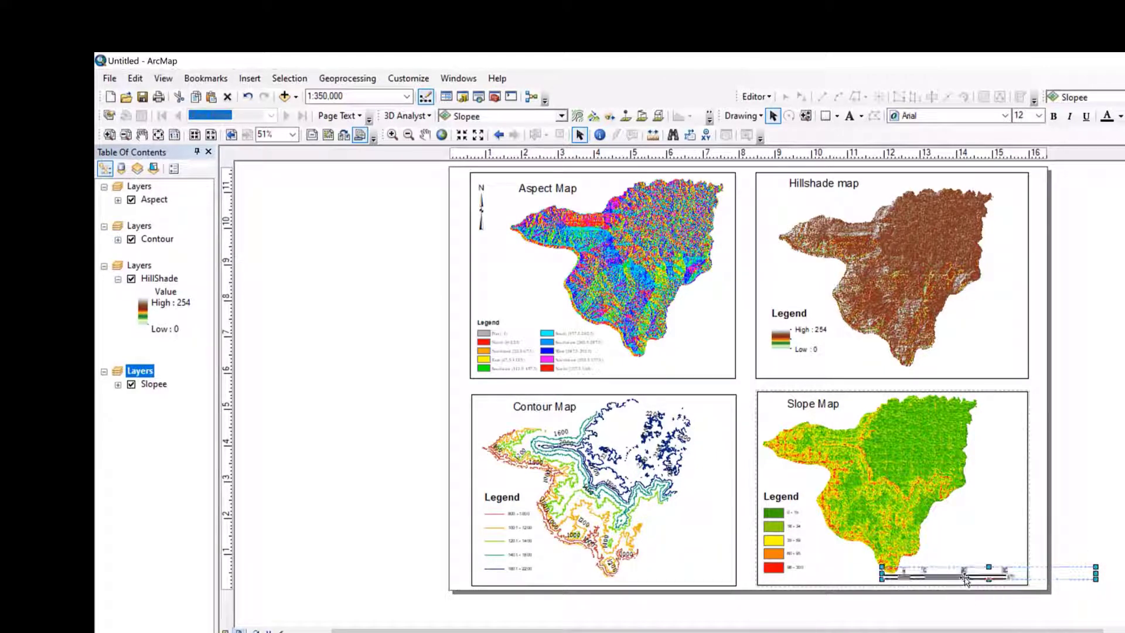
drag(965, 579, 965, 581)
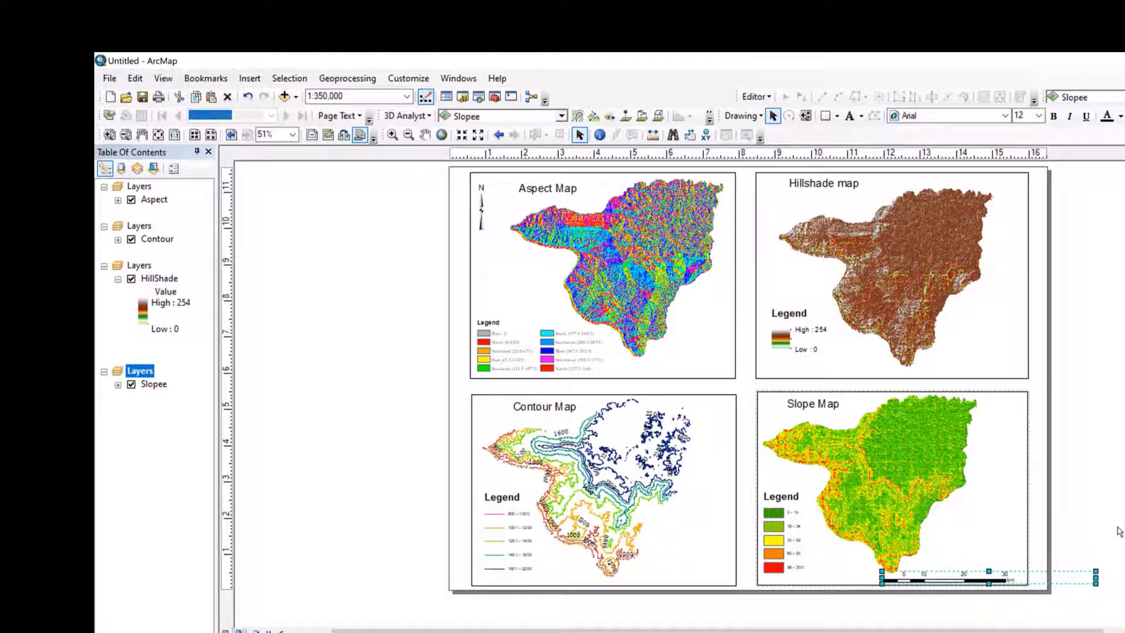
key(Escape)
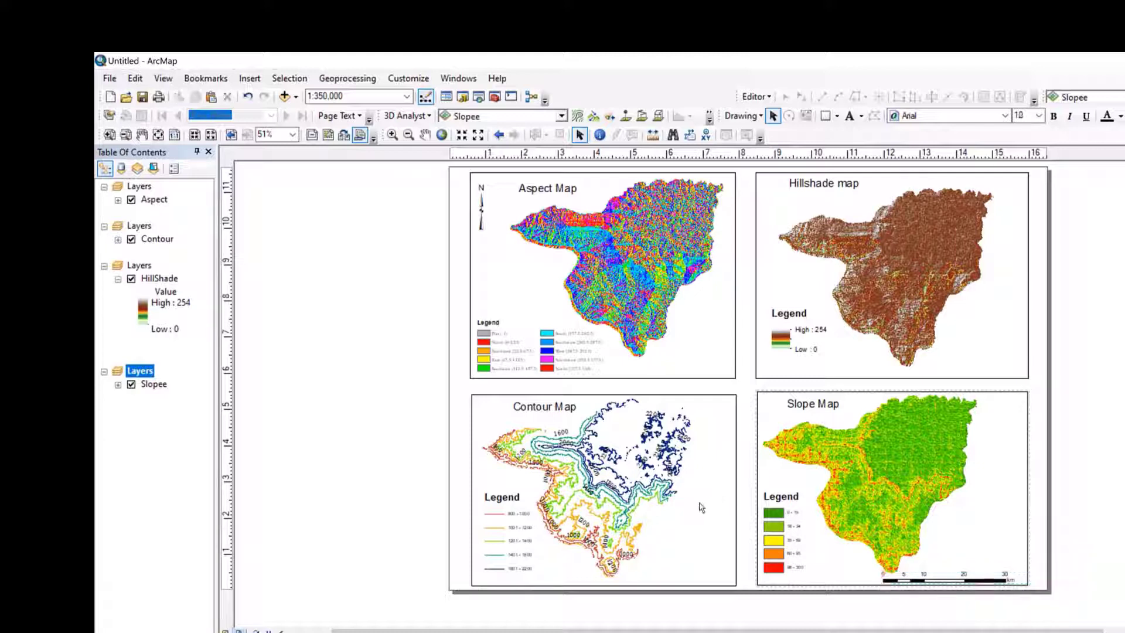
Copy the Slopee scale bar and paste copies into the lower-right corners of the Contour, HillShade and Aspect data frames.
click(703, 542)
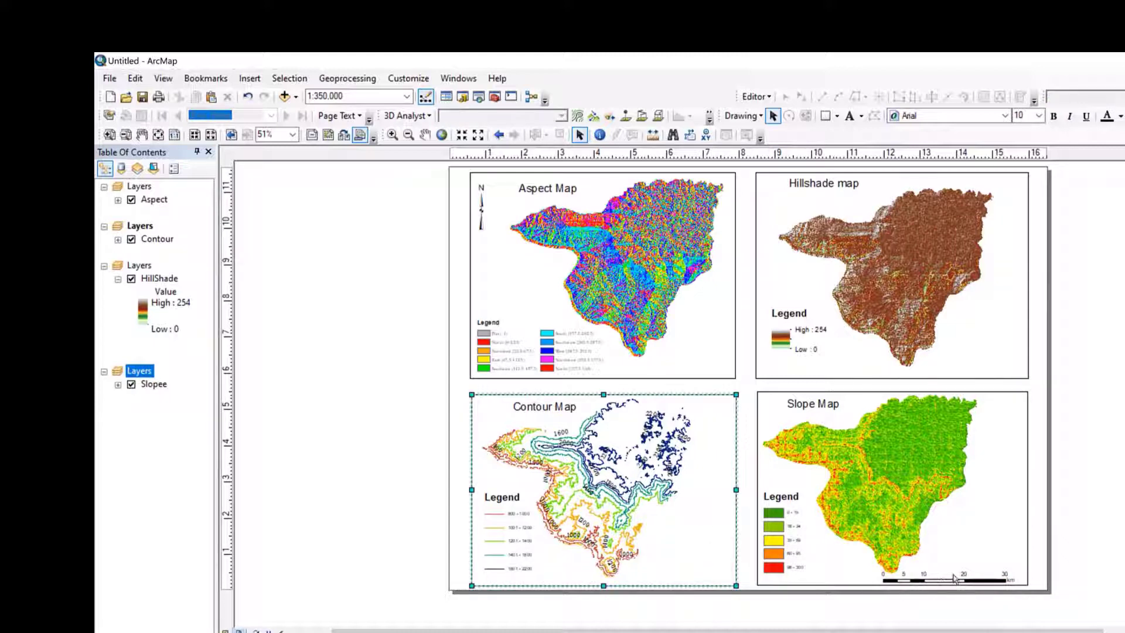
click(954, 579)
right_click(954, 579)
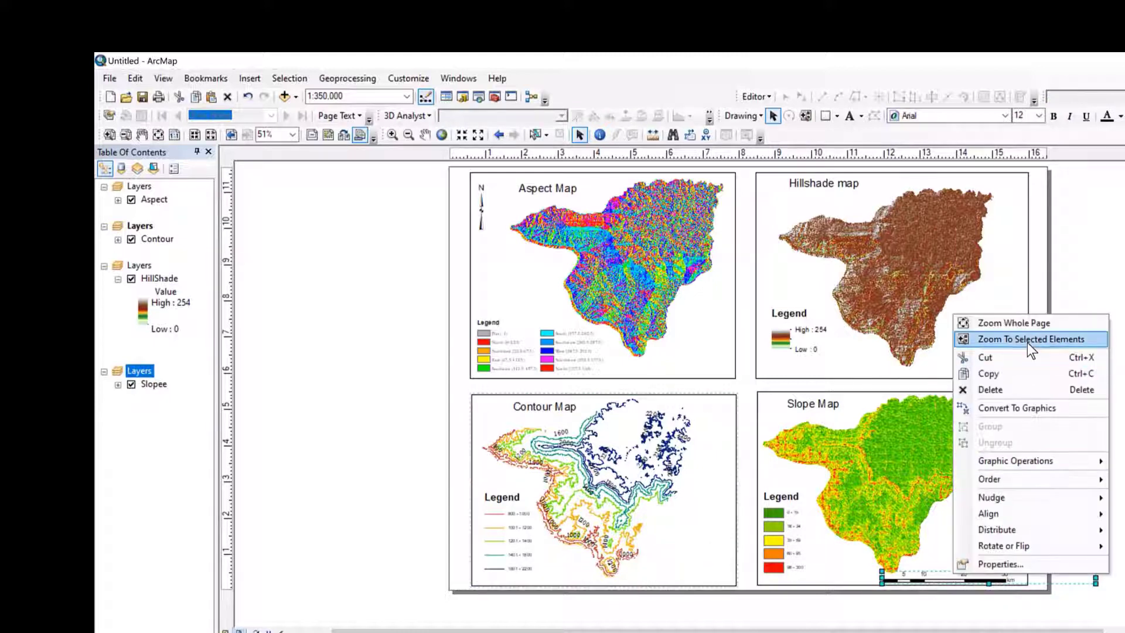
click(1013, 377)
right_click(968, 472)
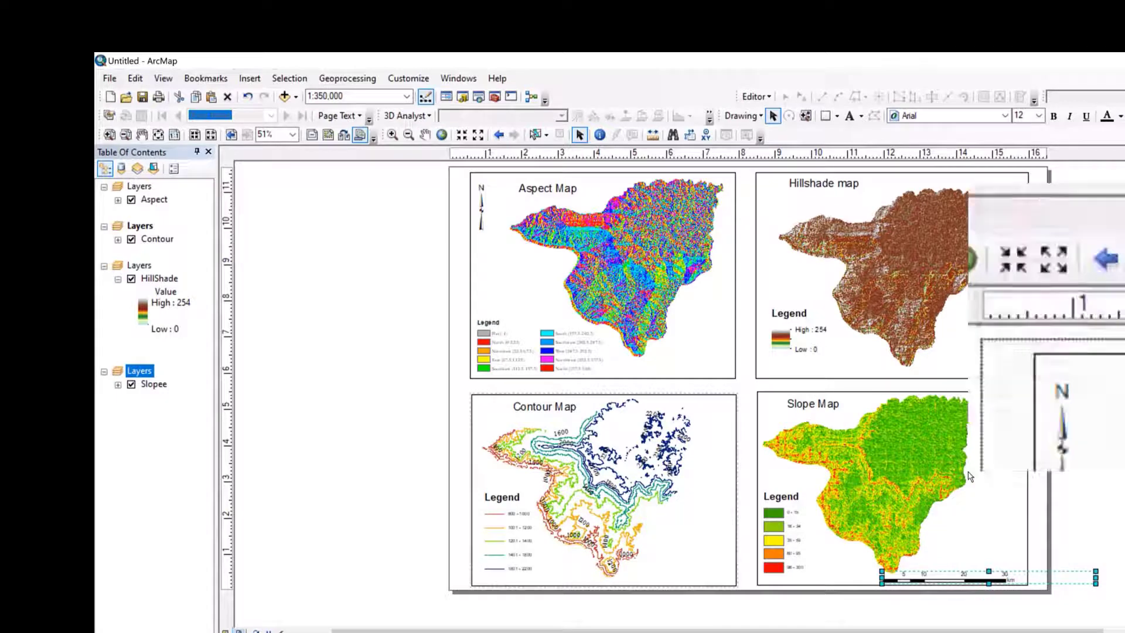
click(1017, 310)
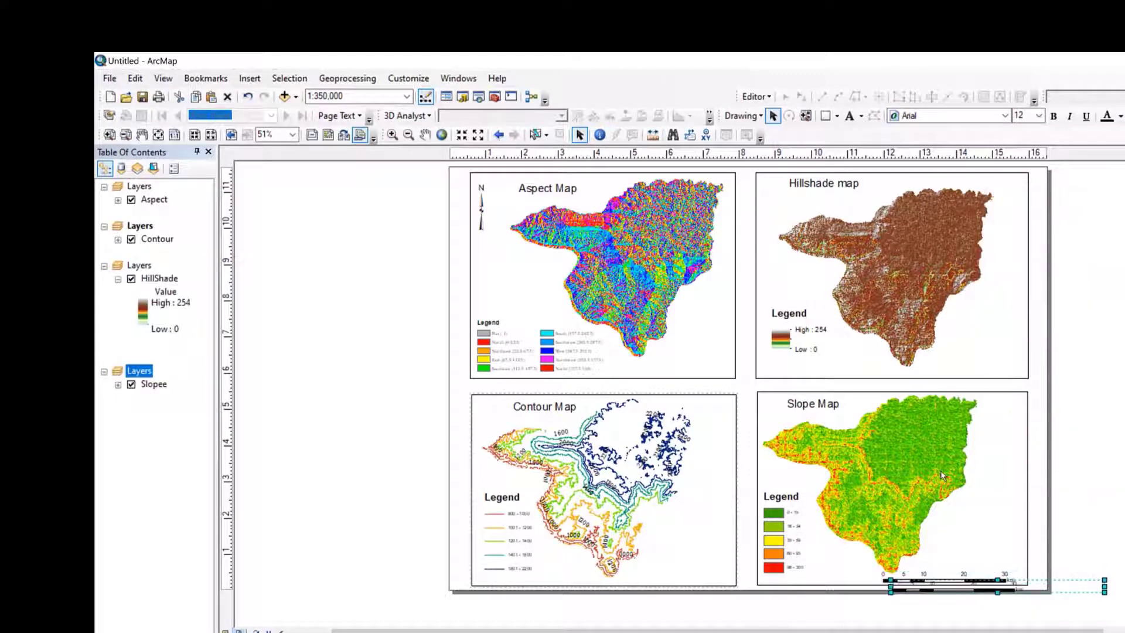
drag(941, 591, 630, 582)
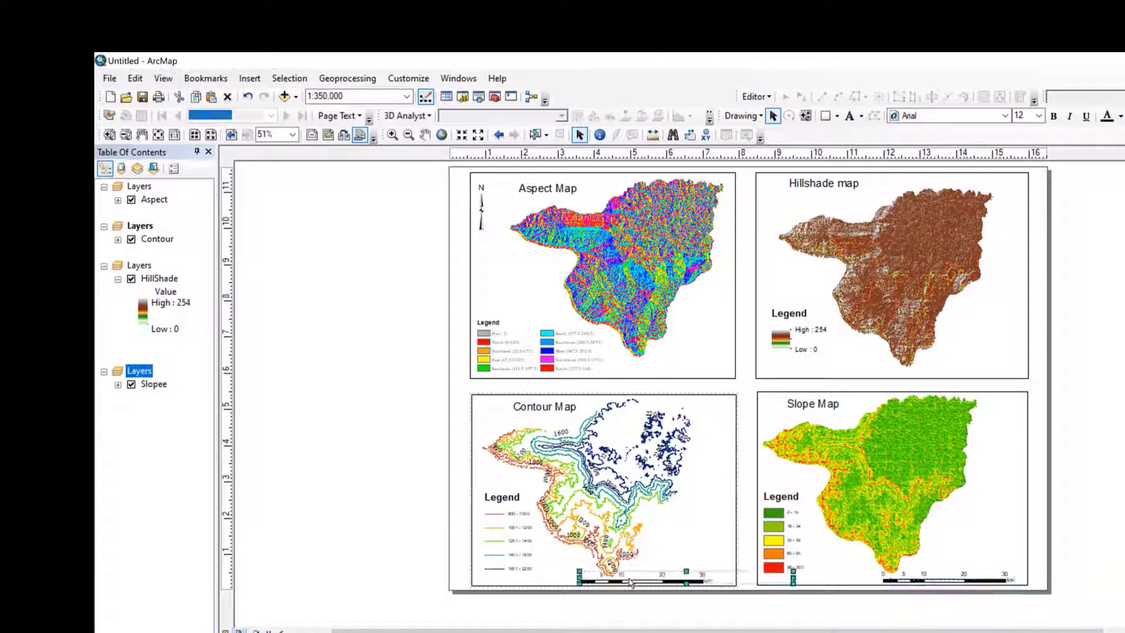
right_click(822, 316)
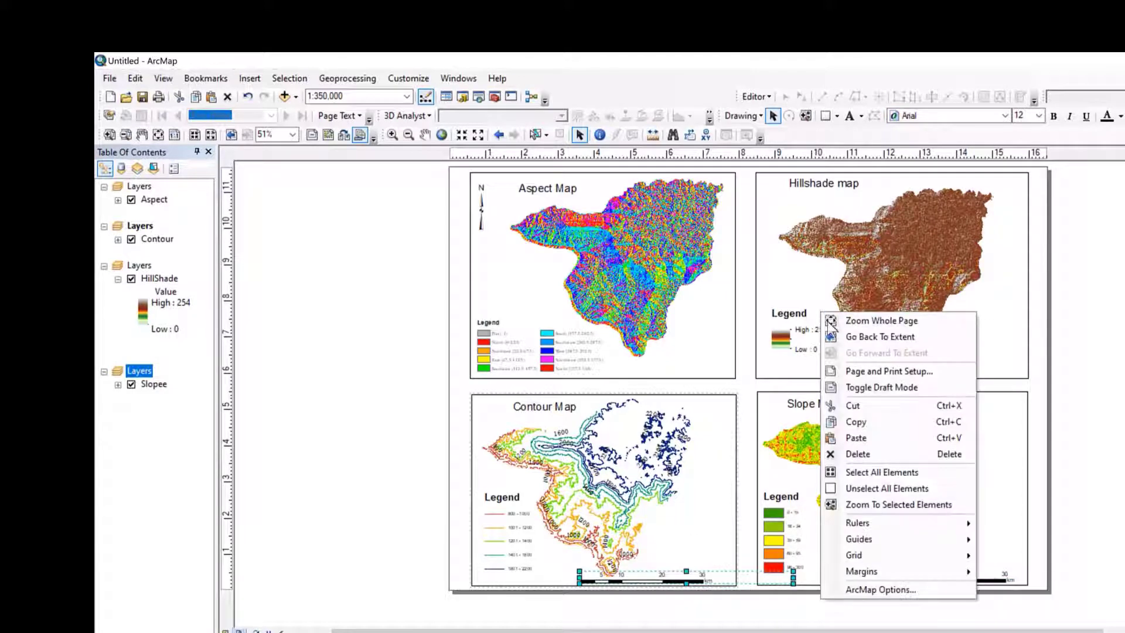
click(854, 438)
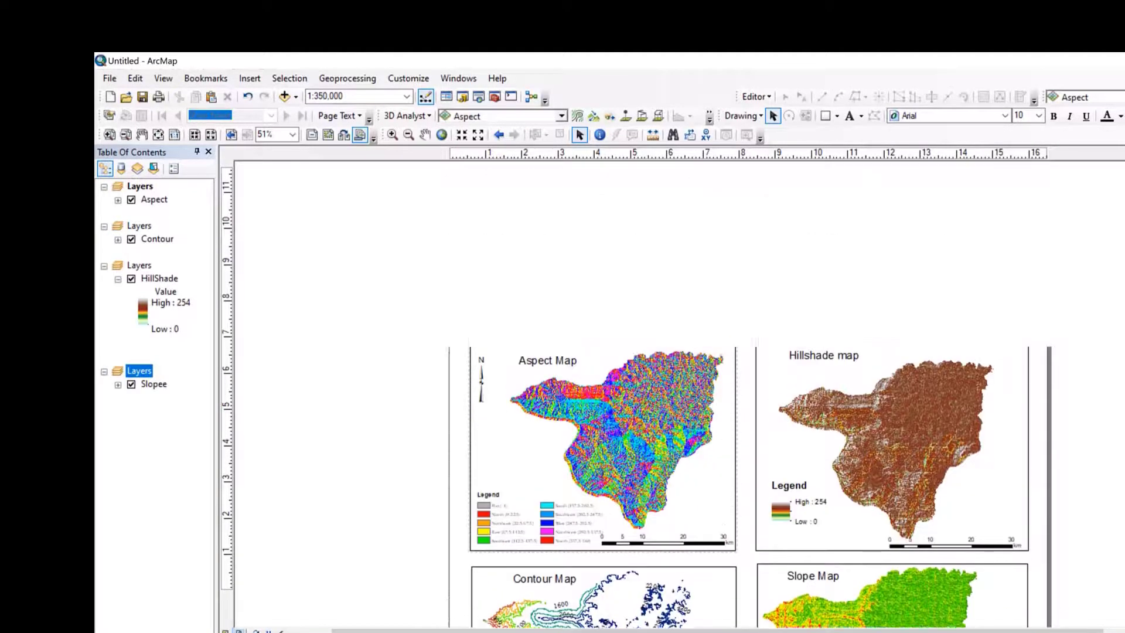
Examine the four data frames on the page and the placement of their scale bars.
scroll(750, 393, down, 5)
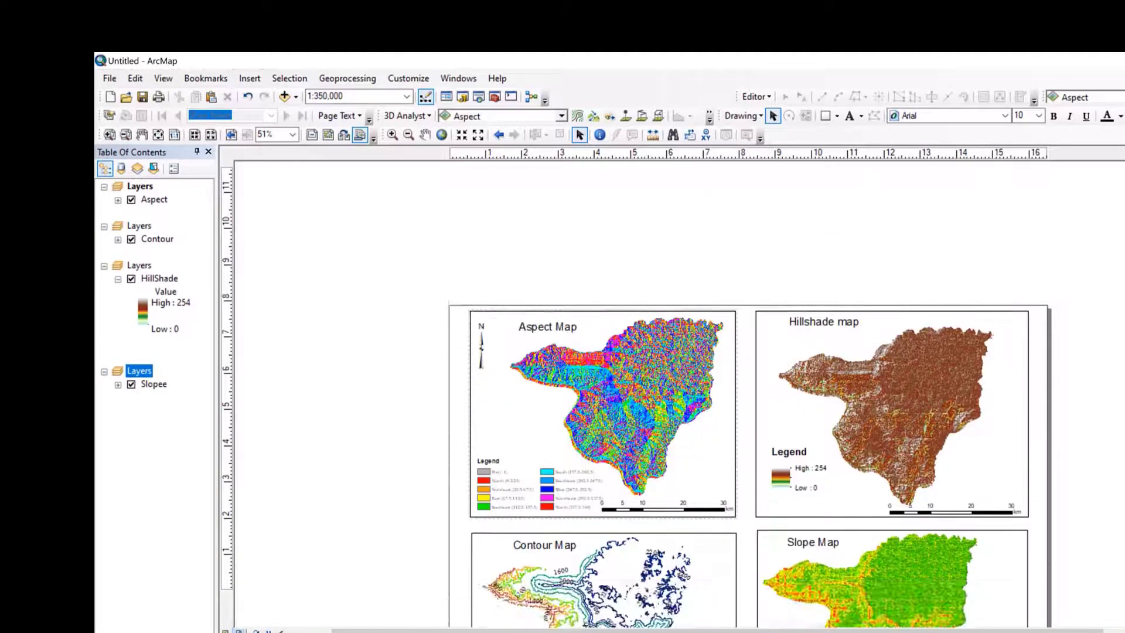
scroll(750, 393, up, 2)
scroll(750, 392, down, 1)
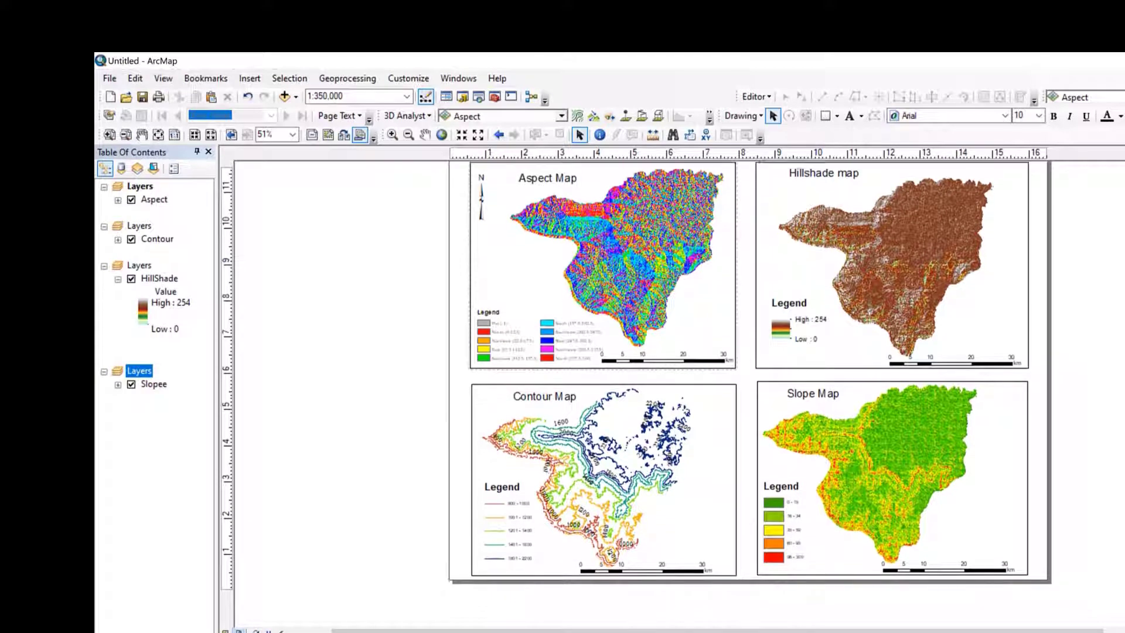
scroll(750, 393, up, 3)
scroll(750, 393, down, 1)
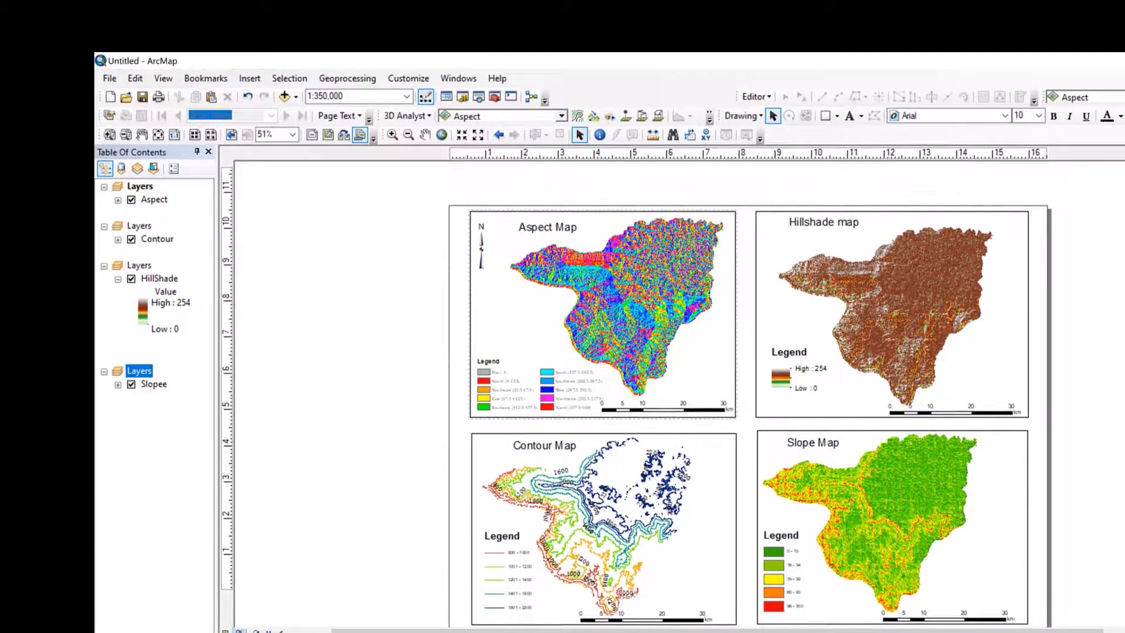
scroll(750, 393, down, 1)
scroll(749, 392, up, 2)
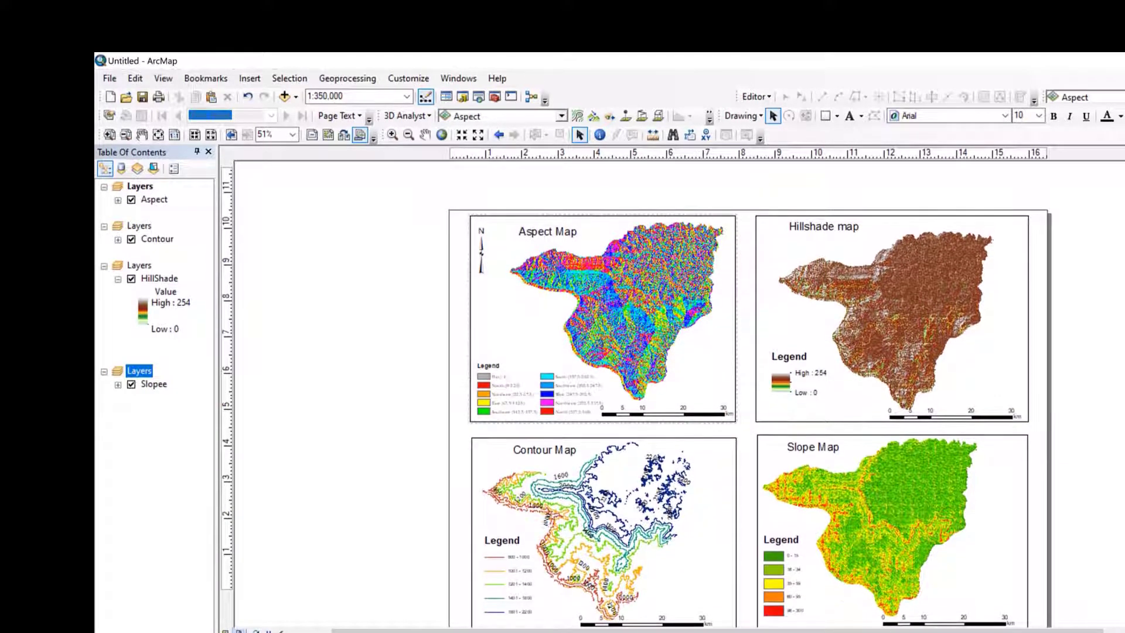
scroll(750, 393, down, 1)
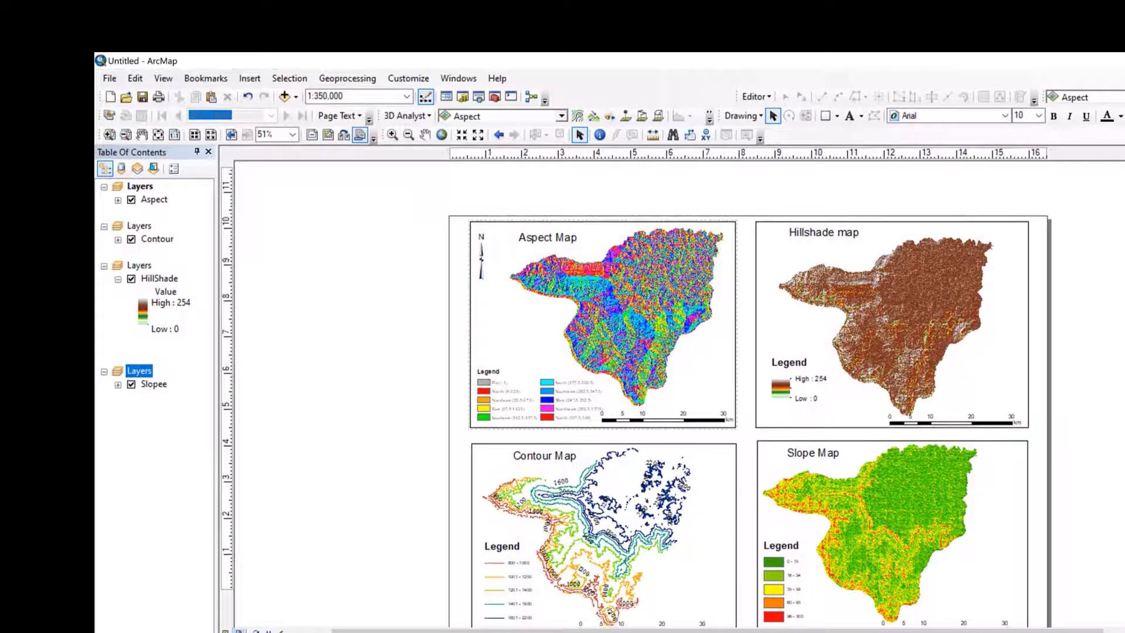
Add a graticule with labels to the Aspect data frame, placing parallels and meridians every 0° 10' 30".
click(549, 358)
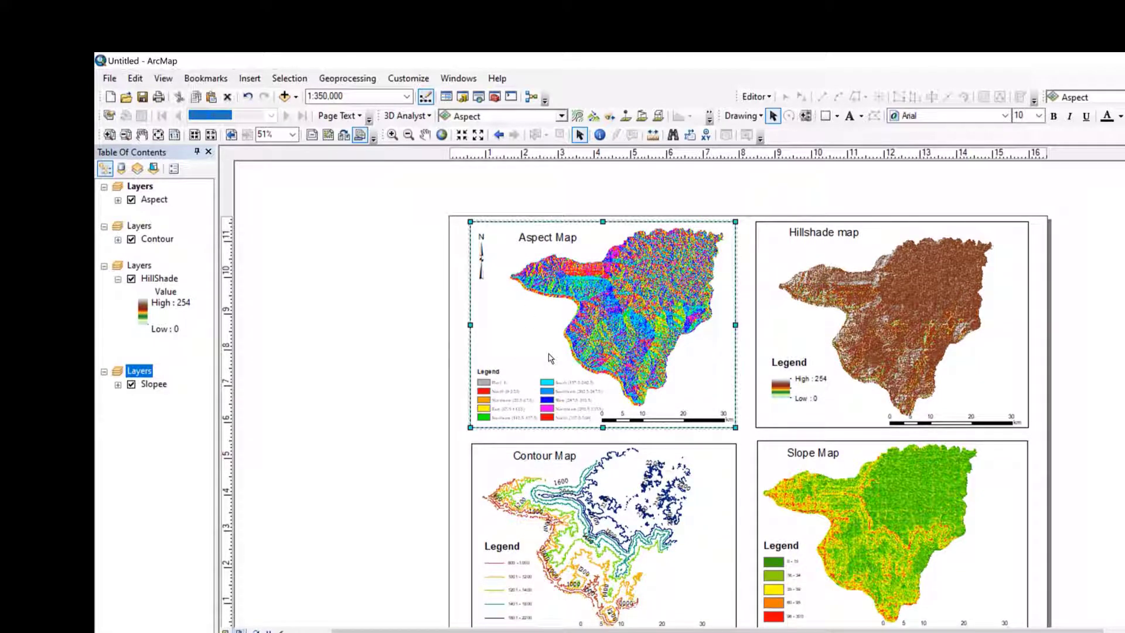
right_click(549, 354)
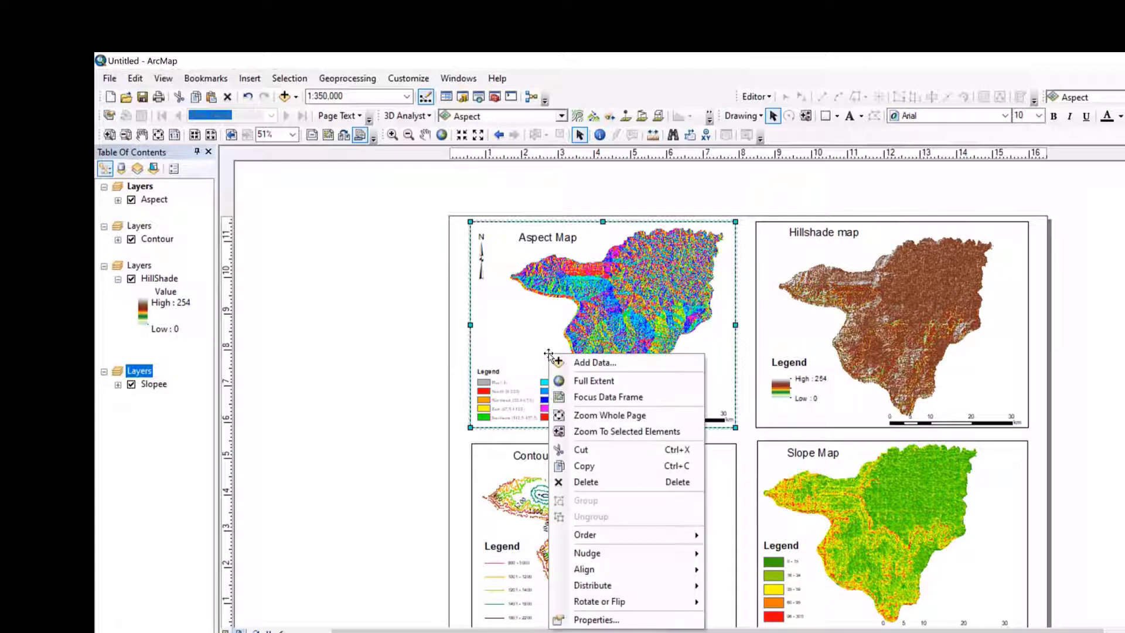
click(624, 620)
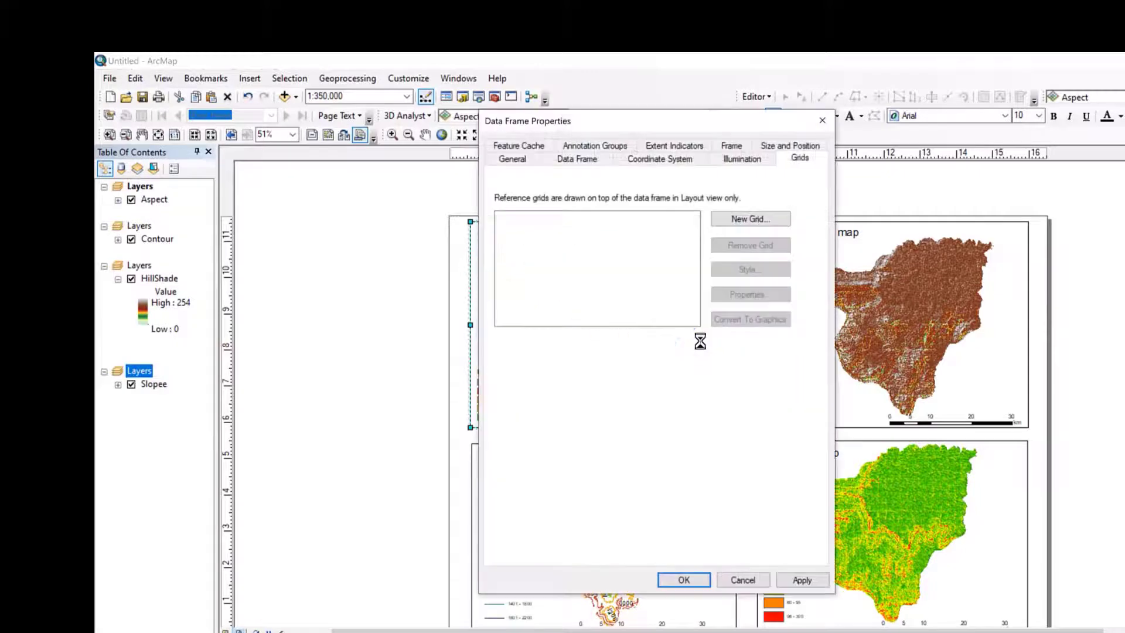
click(769, 214)
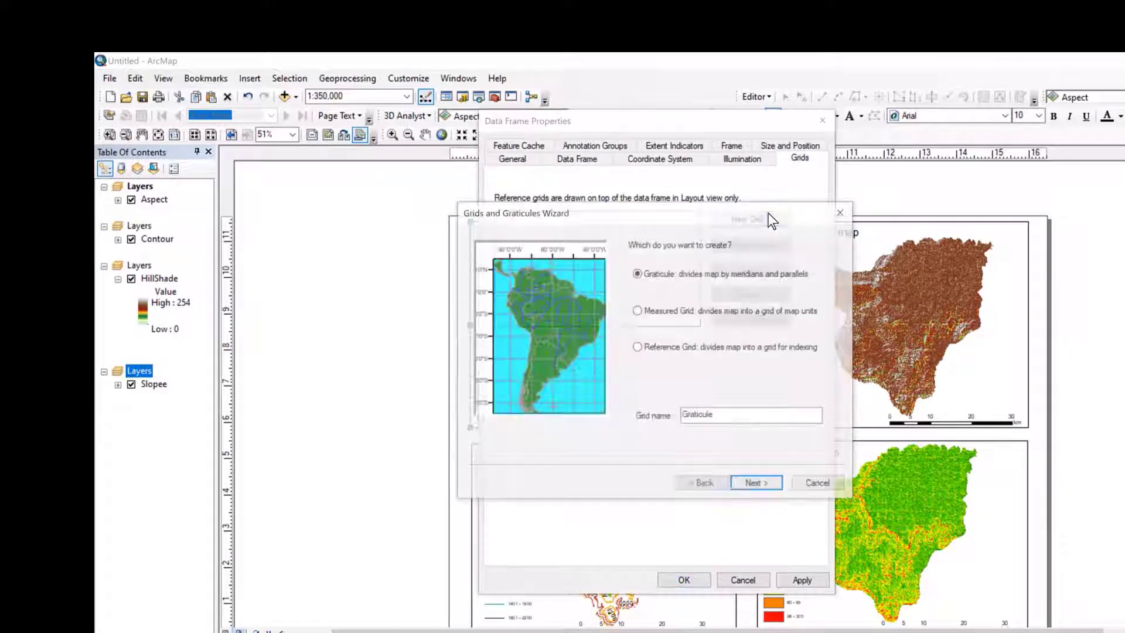
click(764, 484)
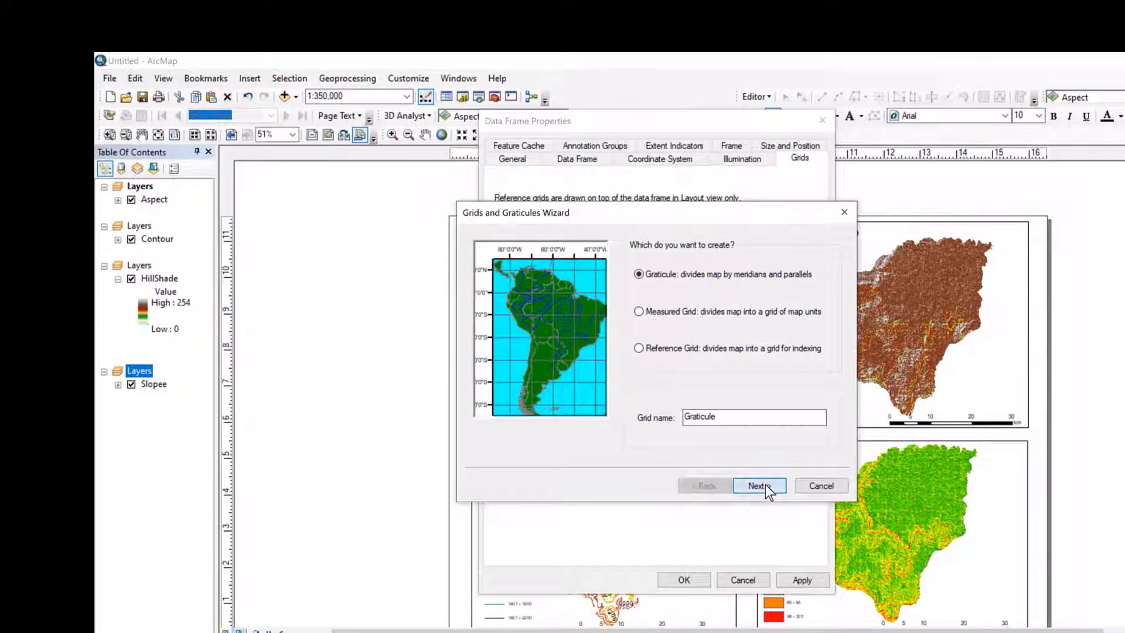
click(760, 385)
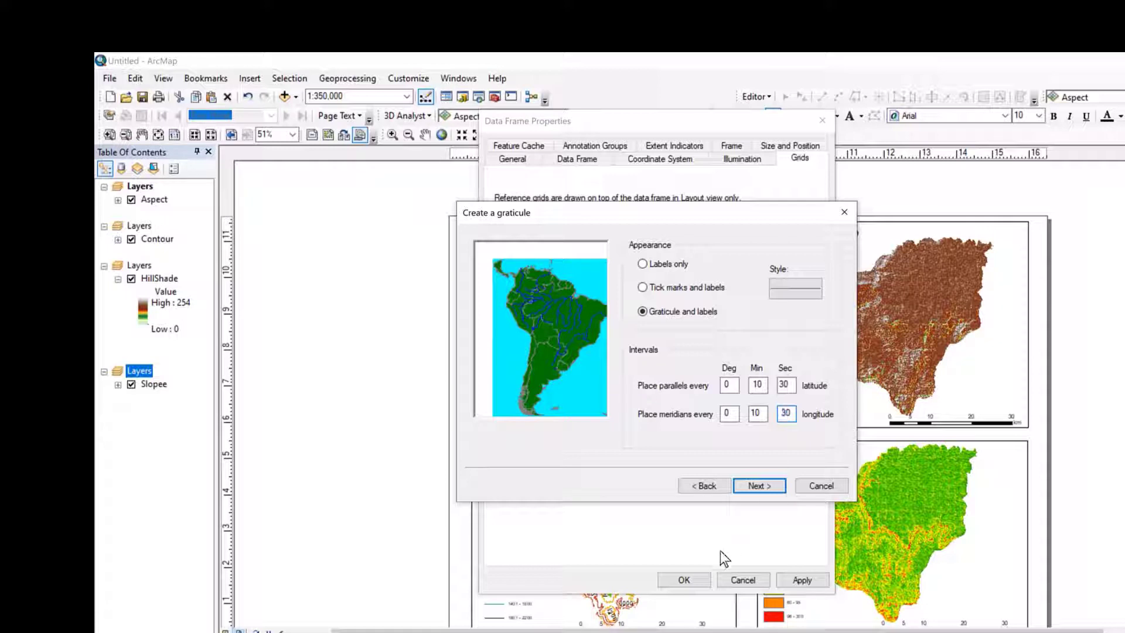
click(764, 490)
click(764, 490)
click(764, 490)
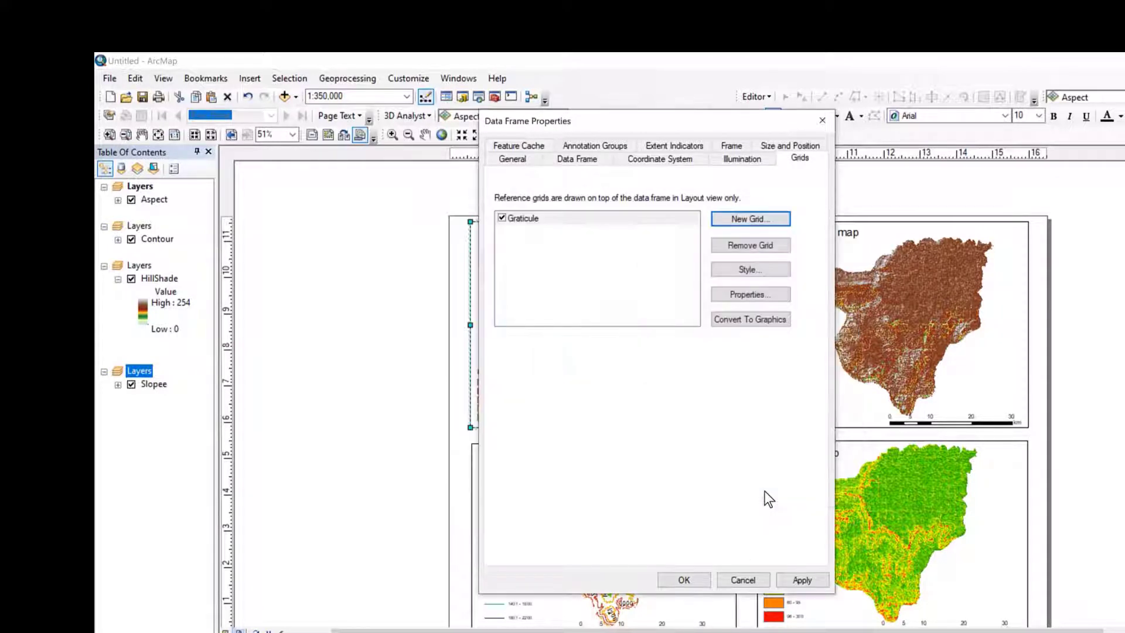
click(802, 579)
Set the Aspect graticule to show no grid lines, keeping only its coordinate labels, and apply the data frame properties.
mouse_move(690, 119)
mouse_down()
mouse_move(502, 430)
mouse_move(421, 482)
mouse_move(629, 259)
mouse_up()
click(666, 423)
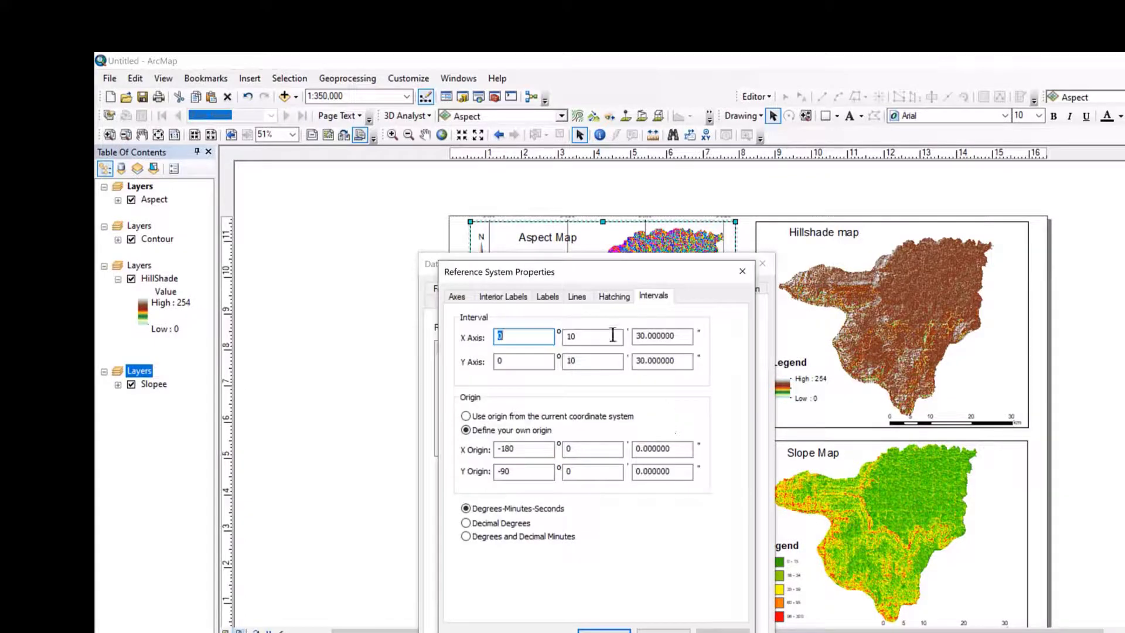
click(577, 297)
click(521, 370)
click(604, 631)
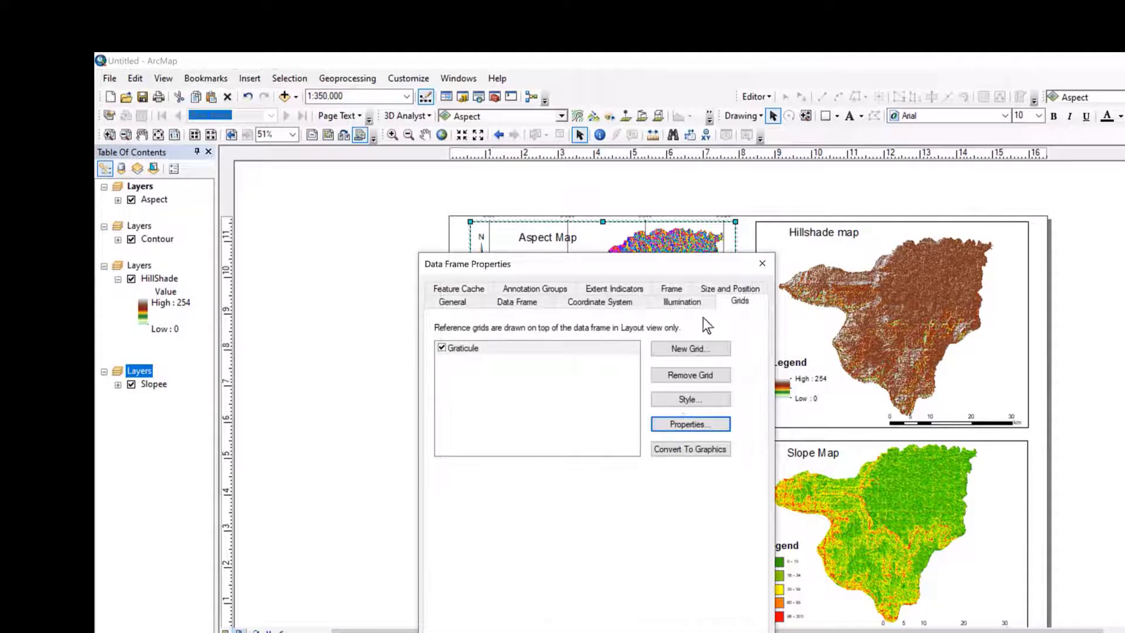
drag(649, 260, 634, 127)
click(723, 589)
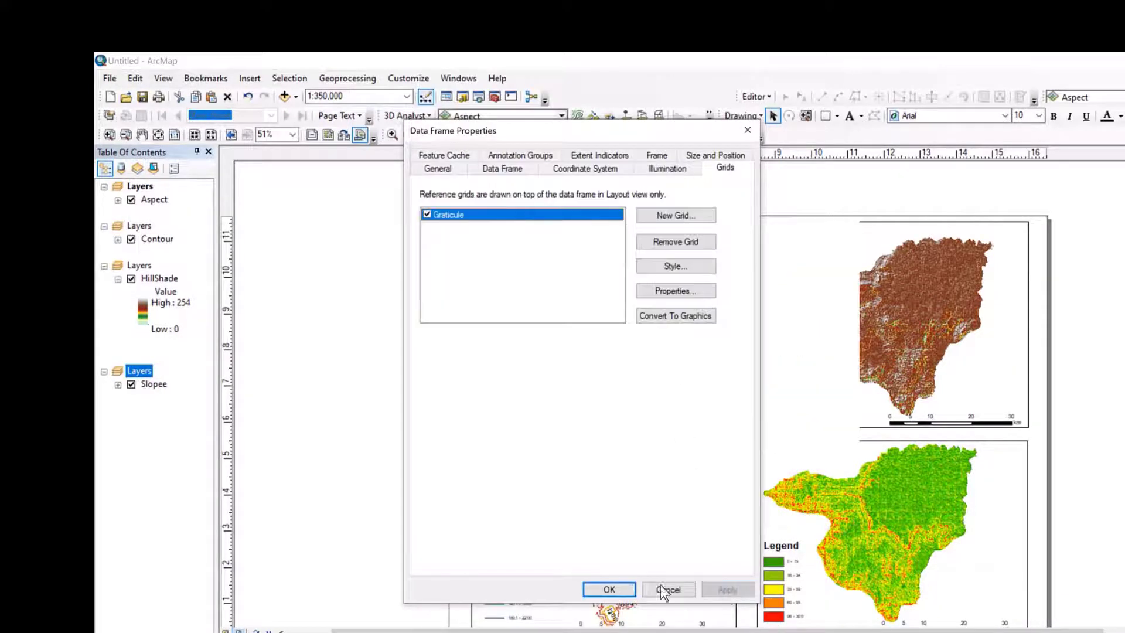
click(621, 589)
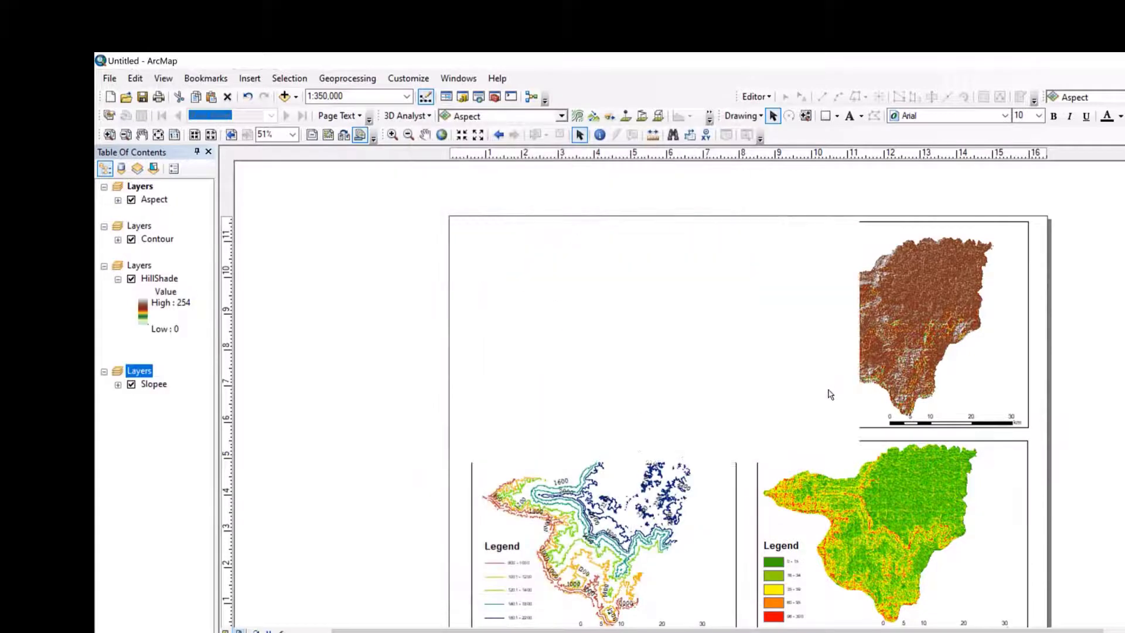
double_click(610, 326)
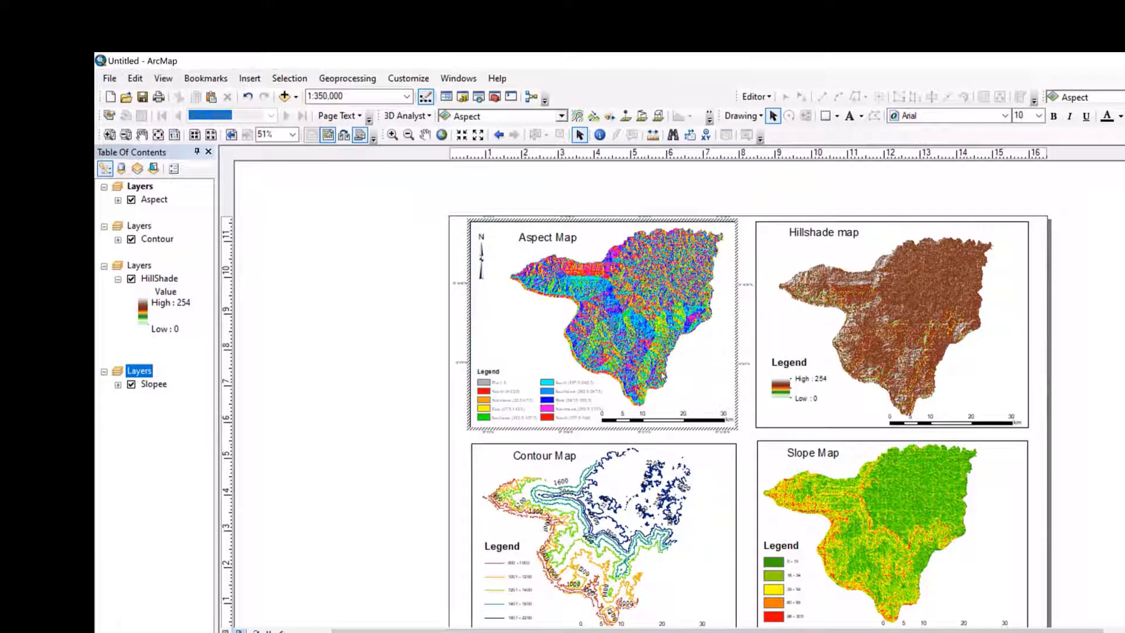
click(1114, 417)
click(1113, 418)
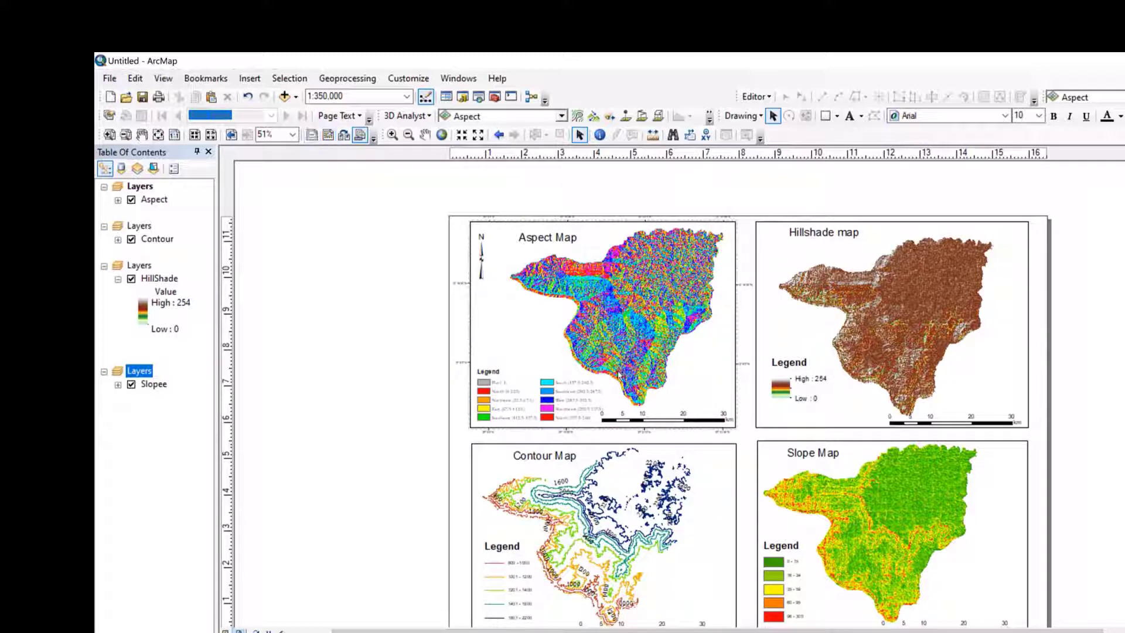
click(666, 404)
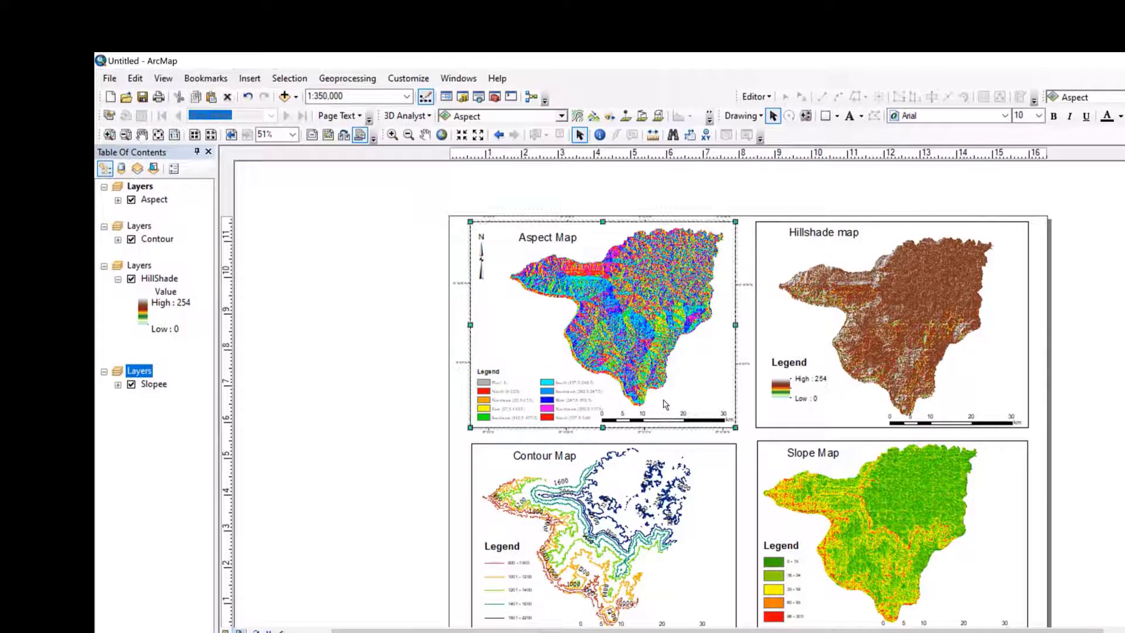
double_click(665, 404)
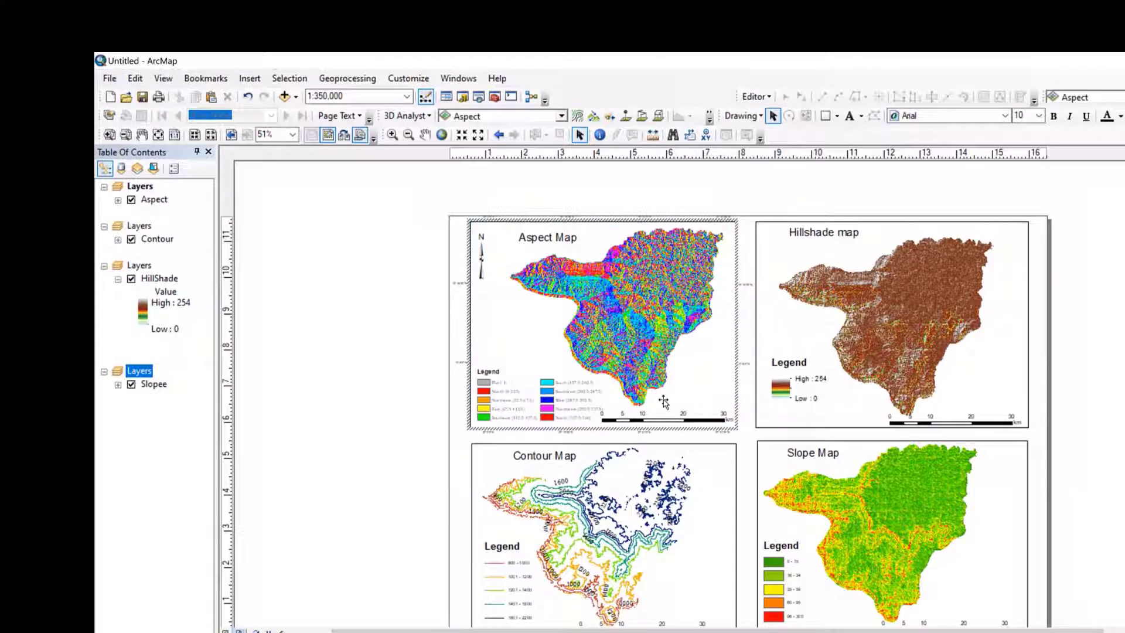
right_click(665, 404)
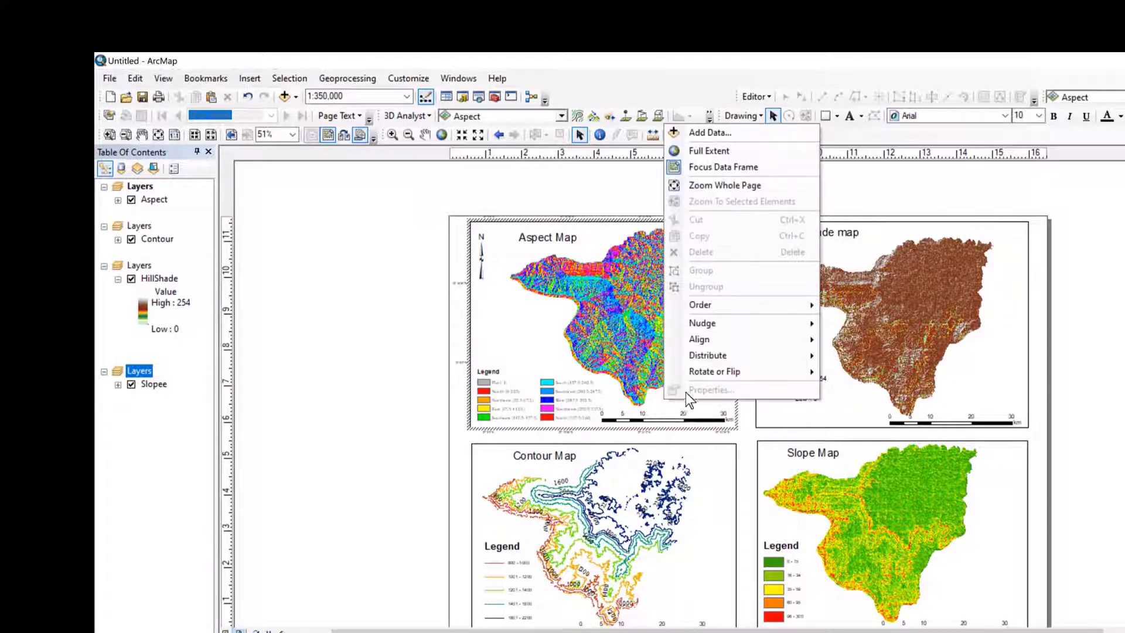
click(636, 412)
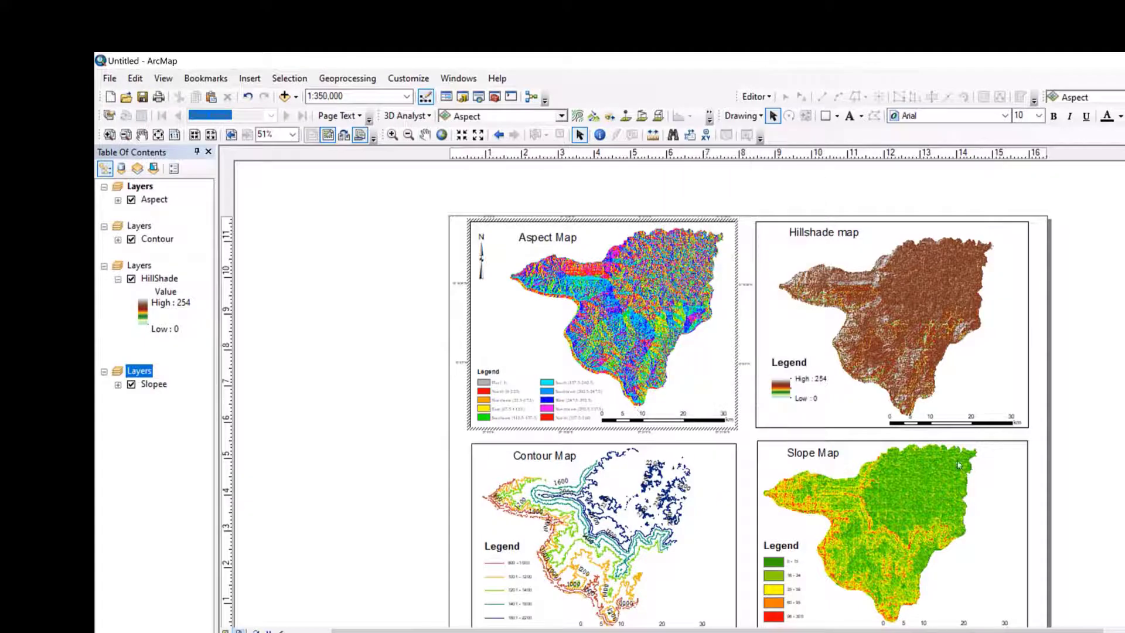
scroll(750, 375, down, 3)
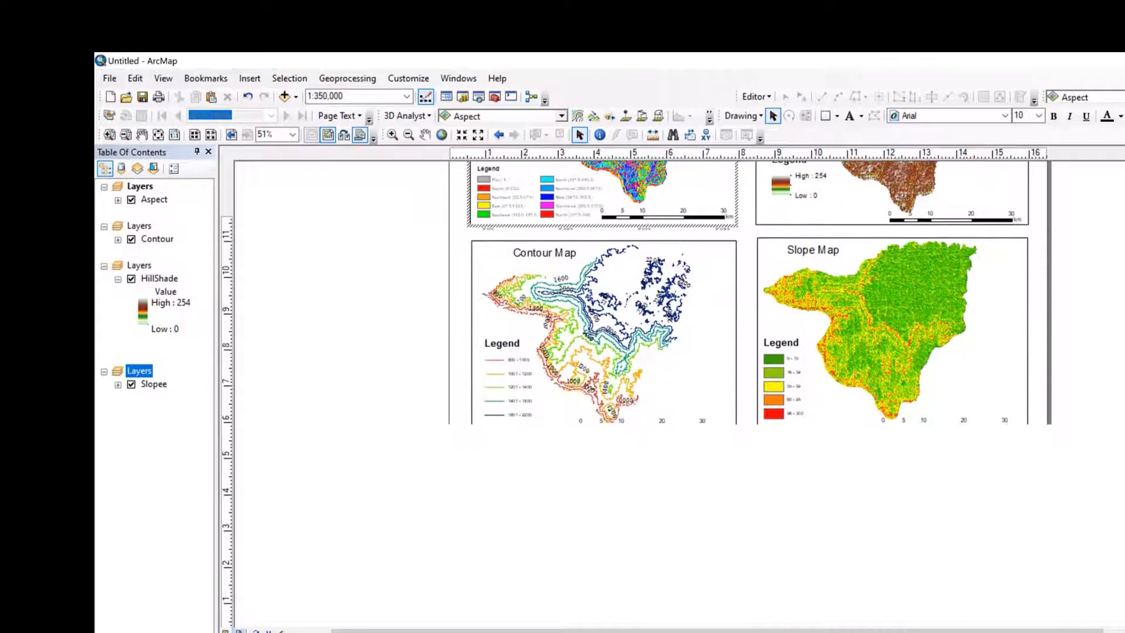
scroll(750, 375, up, 2)
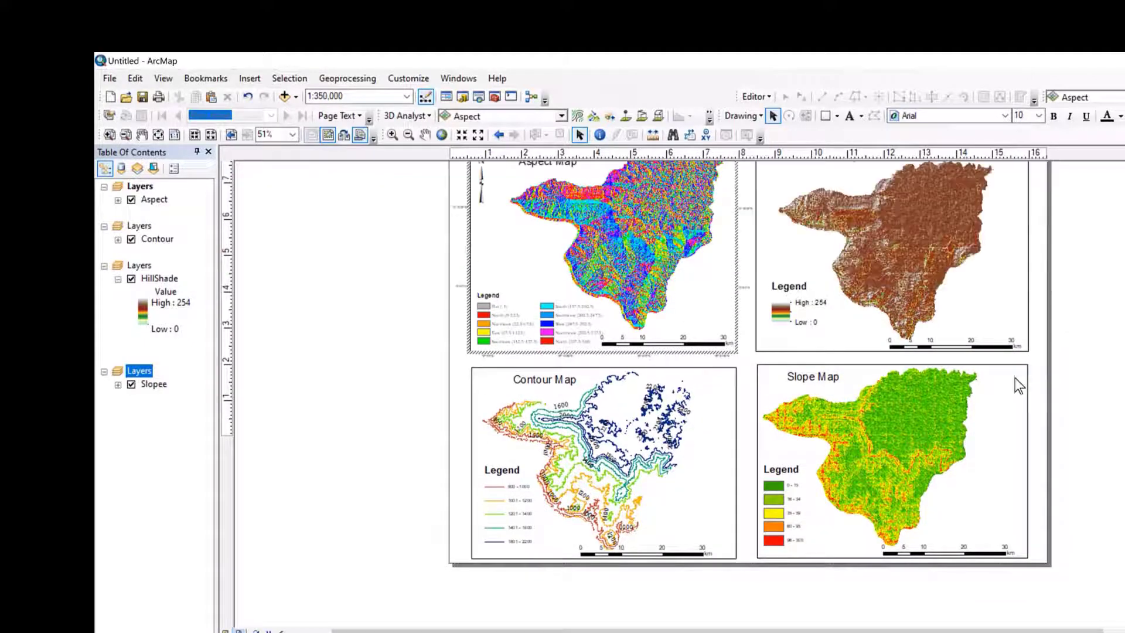
scroll(750, 375, up, 2)
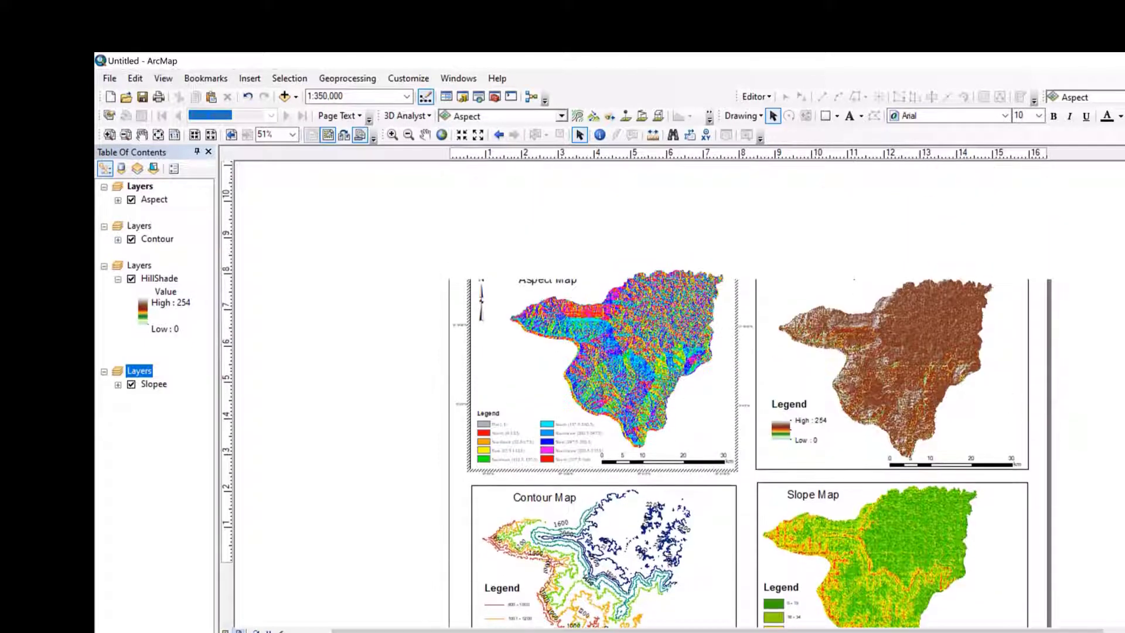
right_click(578, 325)
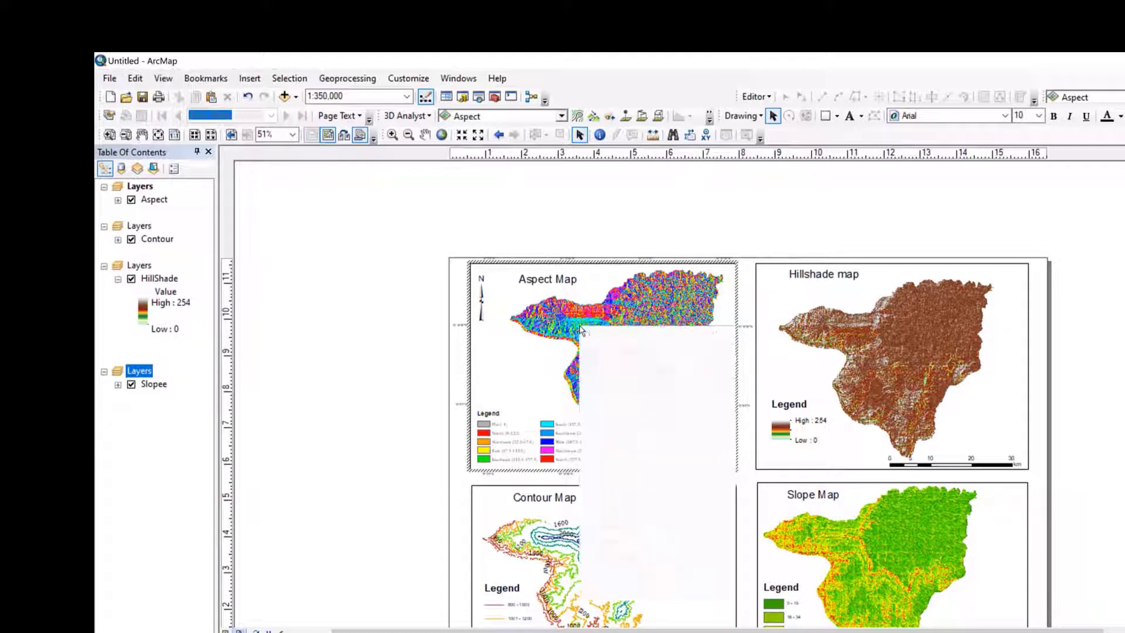
click(859, 421)
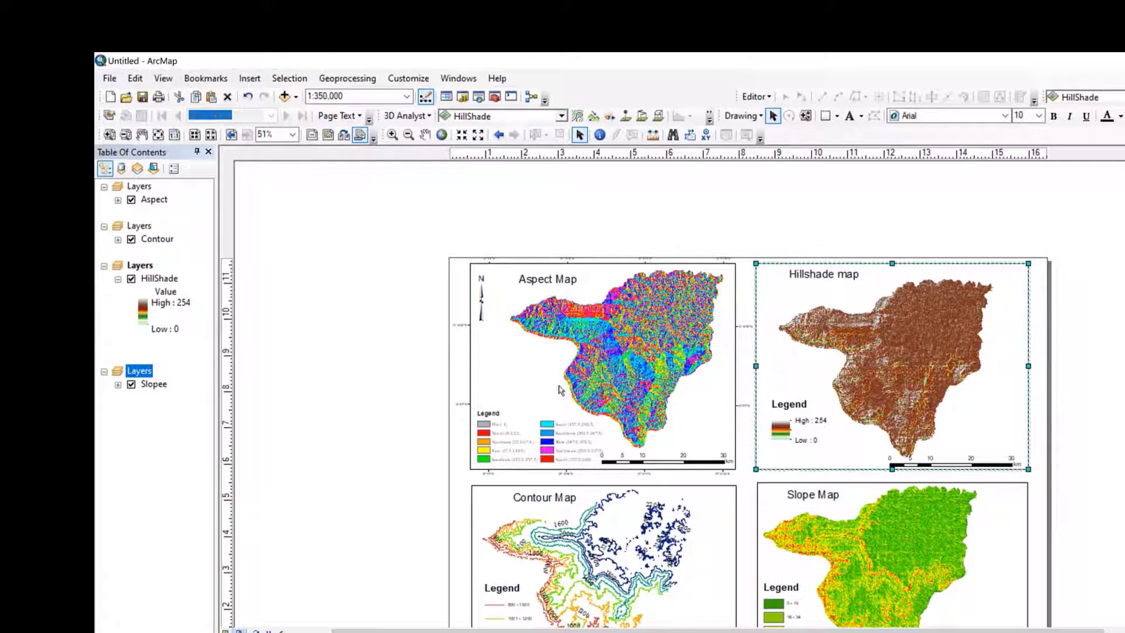
Show the Aspect graticule labels only along the top and left edges, orient the left labels vertically, and apply the change.
click(559, 386)
right_click(559, 388)
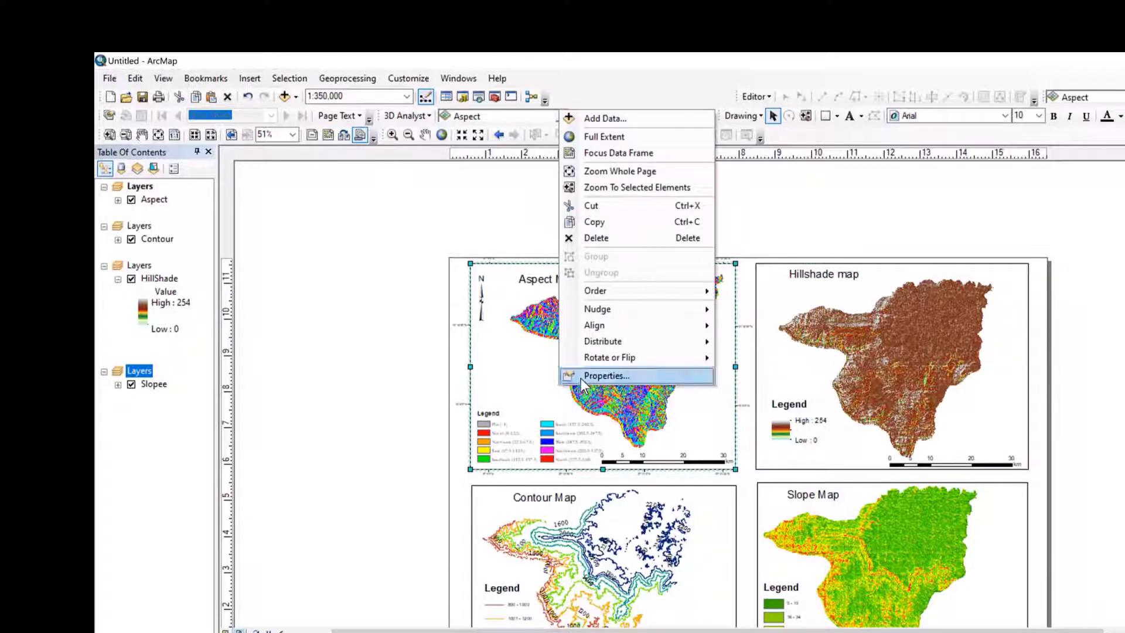
click(580, 378)
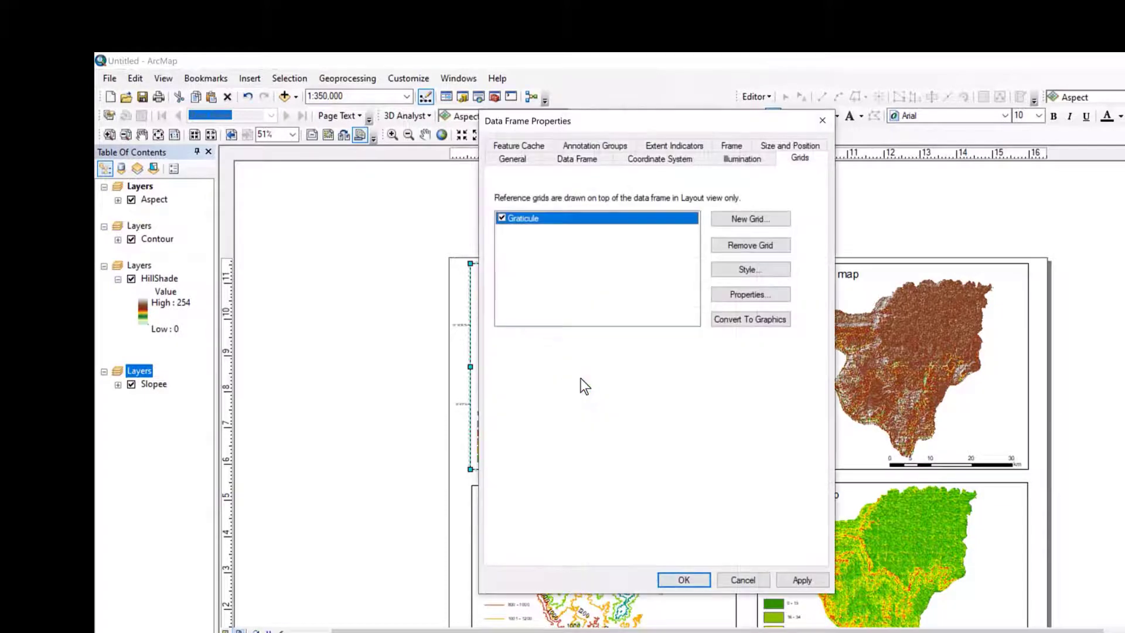
click(750, 295)
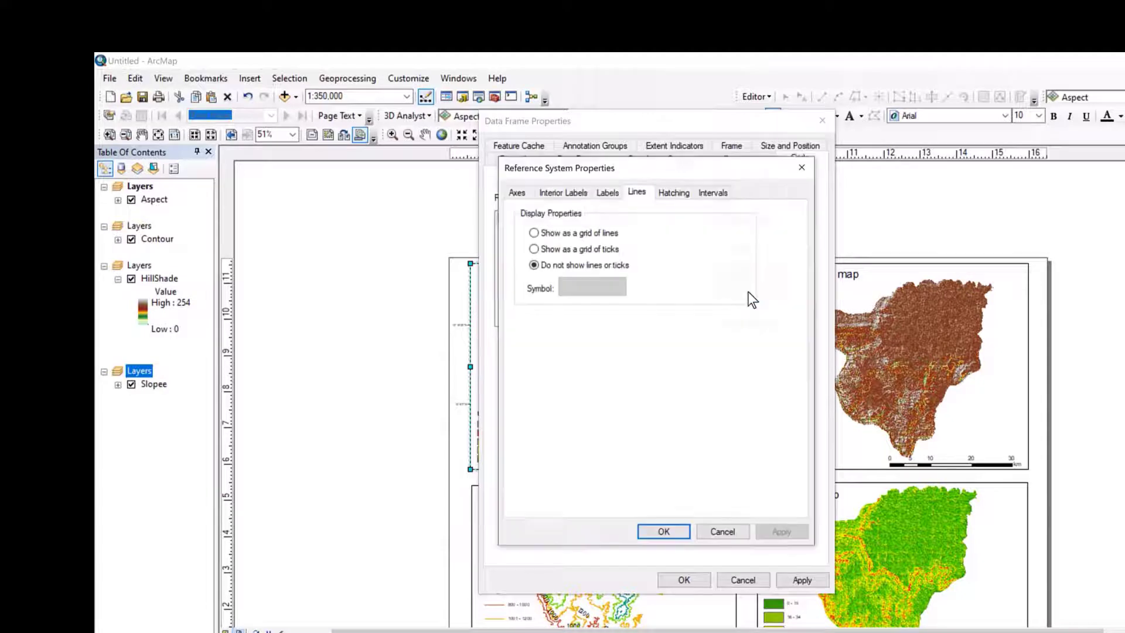
click(617, 194)
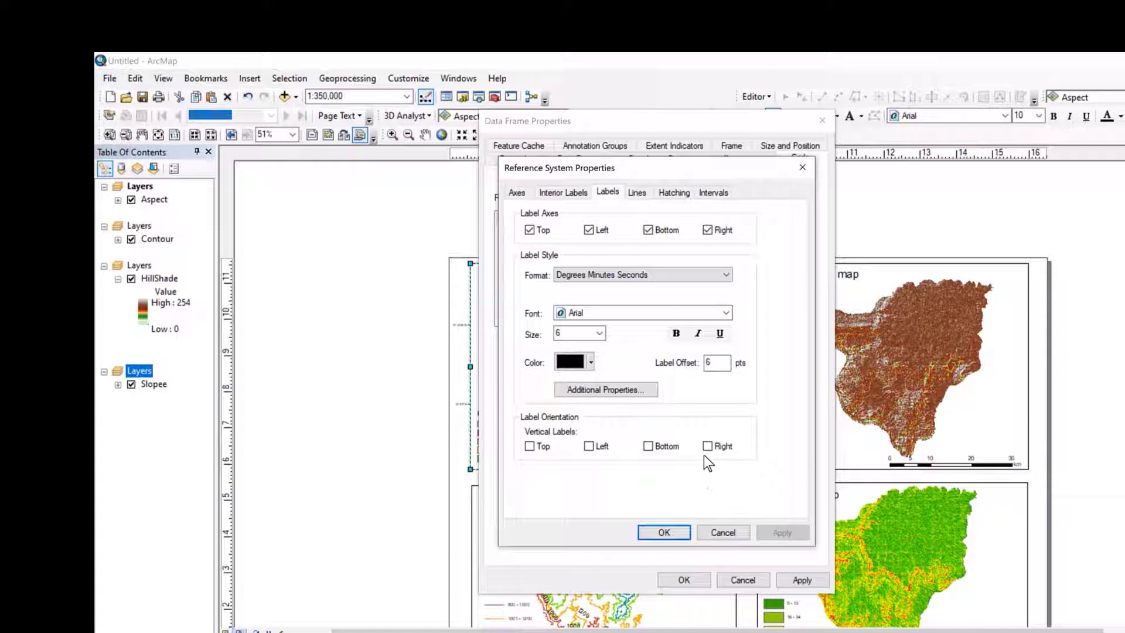
click(589, 447)
click(708, 230)
click(649, 232)
click(664, 533)
click(792, 580)
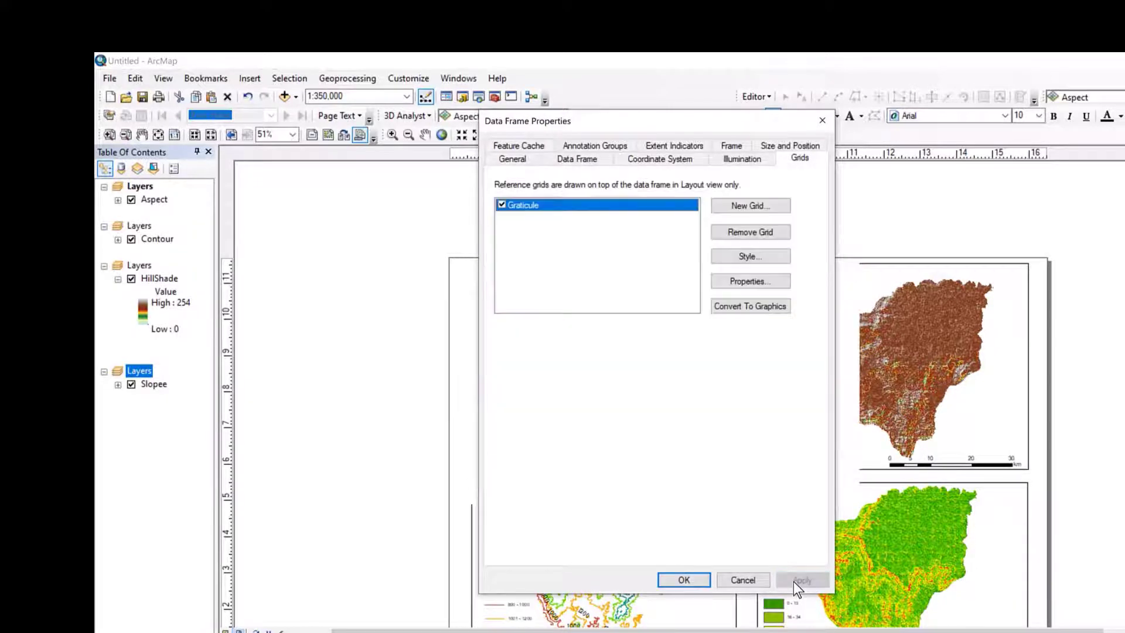
Set the font of the Aspect graticule labels to Times New Roman.
click(758, 283)
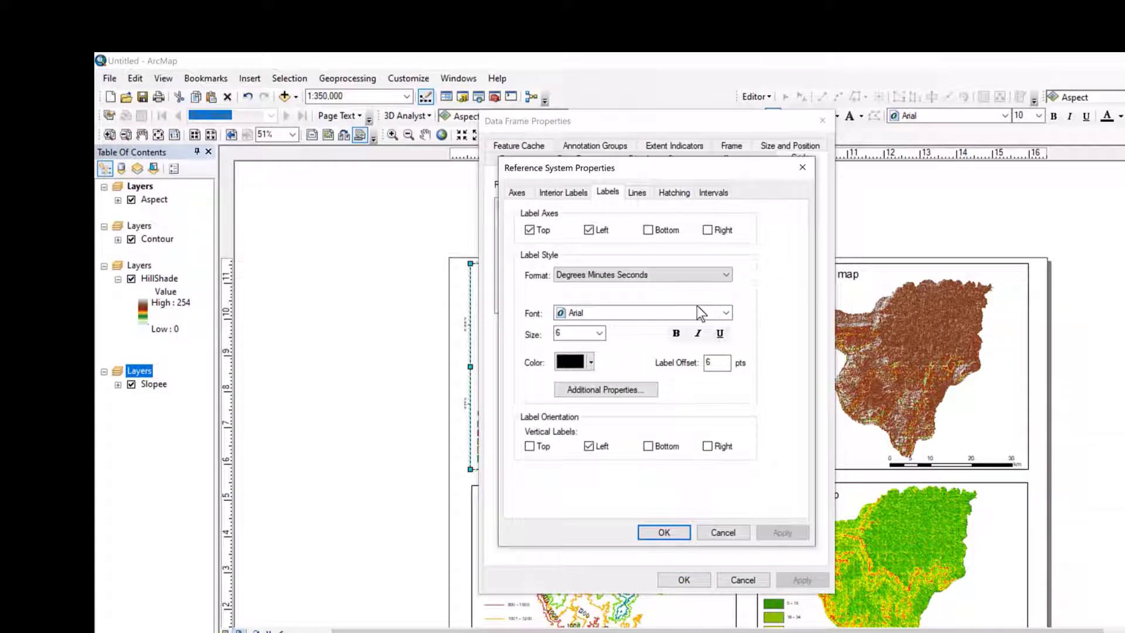
click(649, 315)
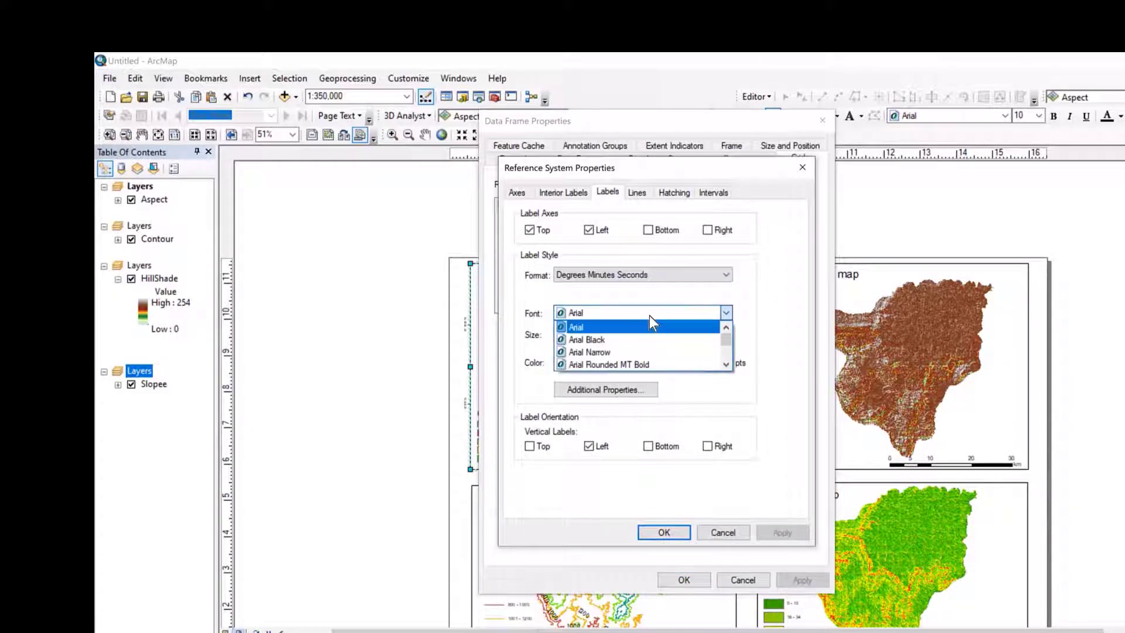
key(t)
key(t)
key(t)
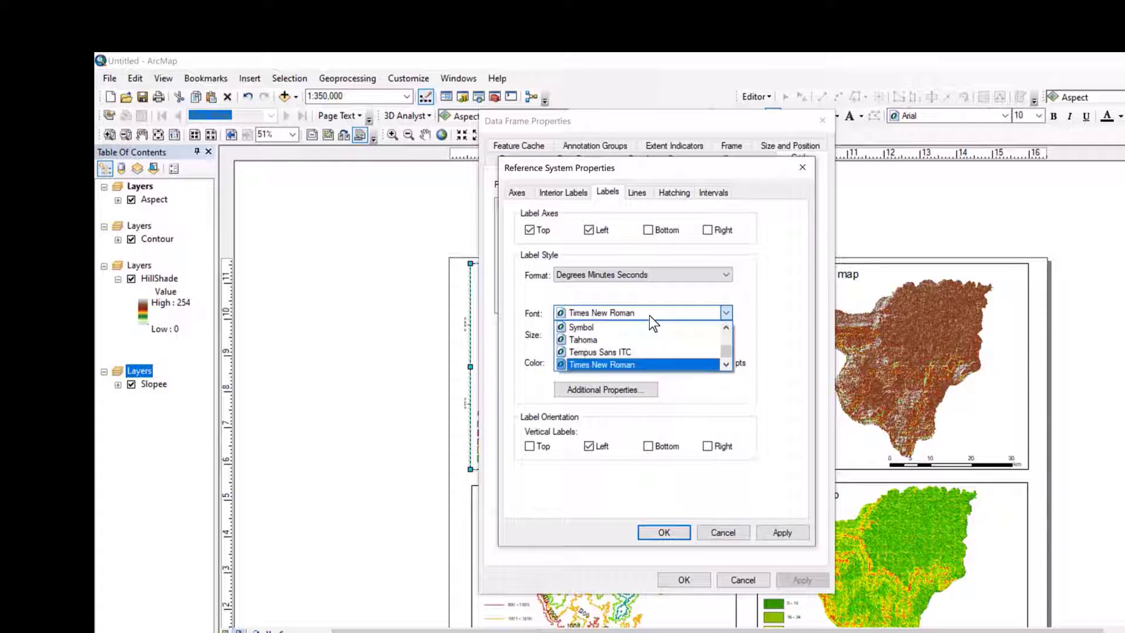
click(649, 315)
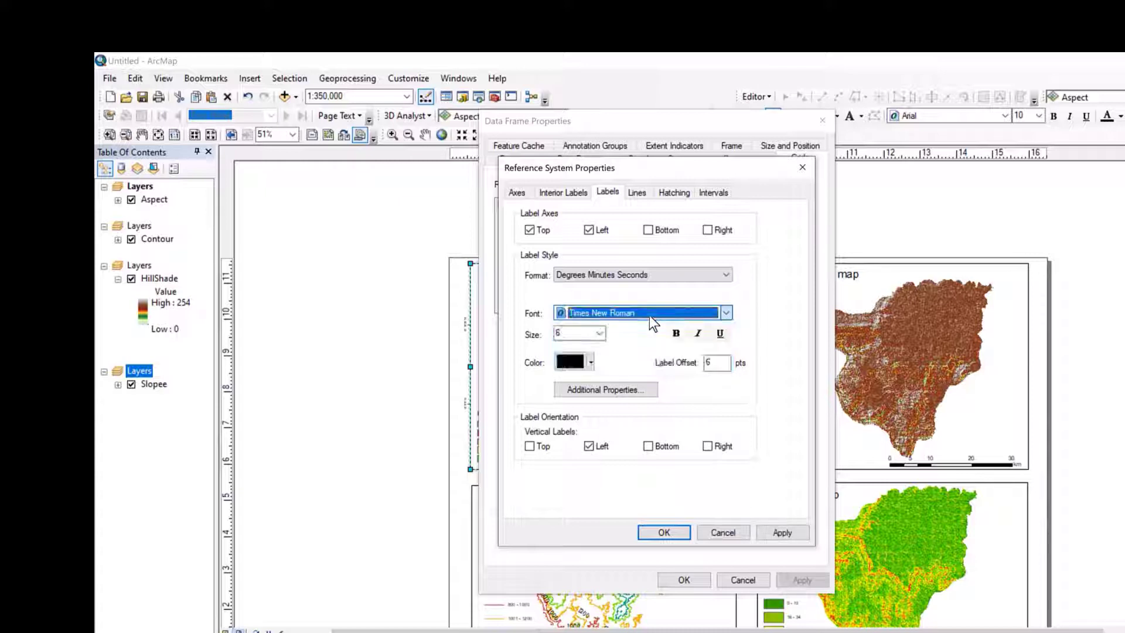
Make the Aspect graticule labels bold at size 12 and apply the data frame properties.
click(599, 332)
click(561, 403)
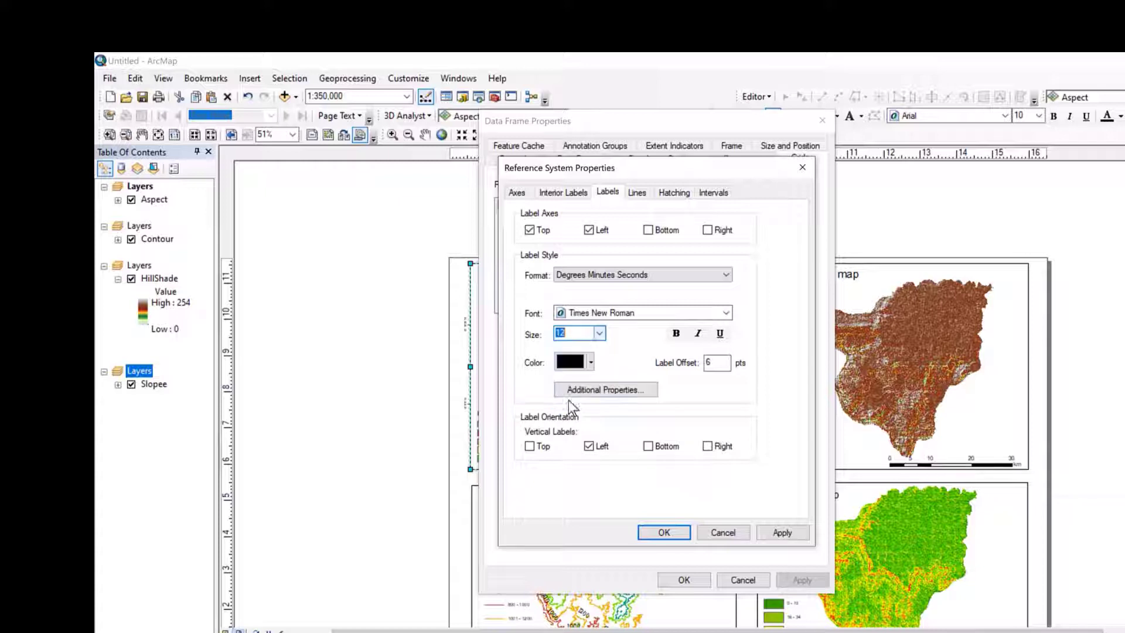
click(676, 334)
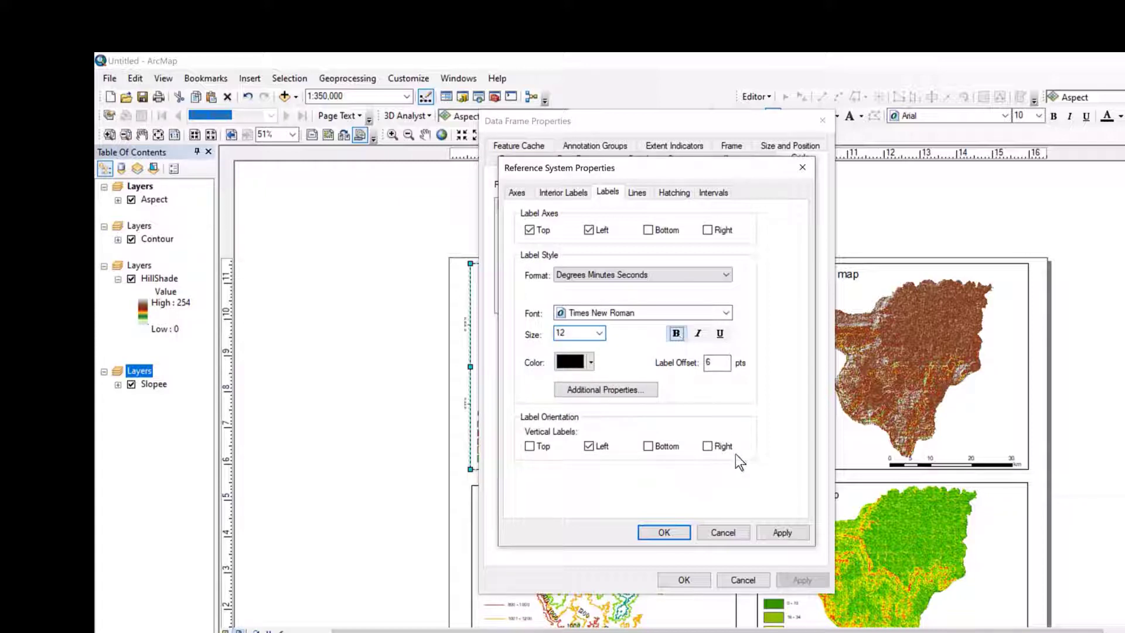
click(786, 534)
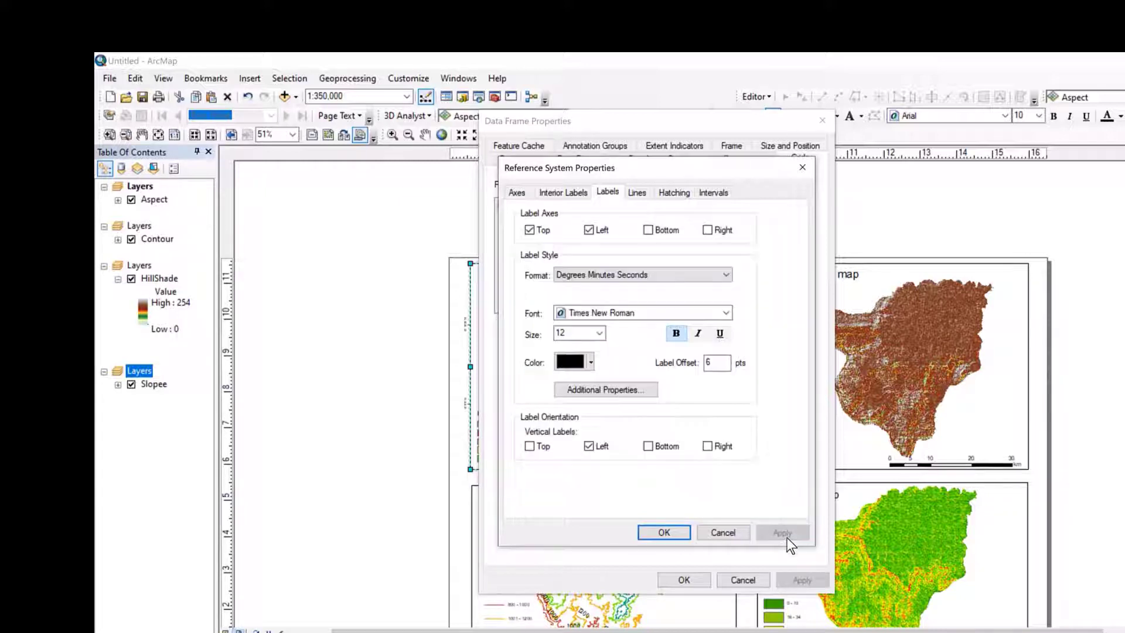
click(663, 533)
click(800, 580)
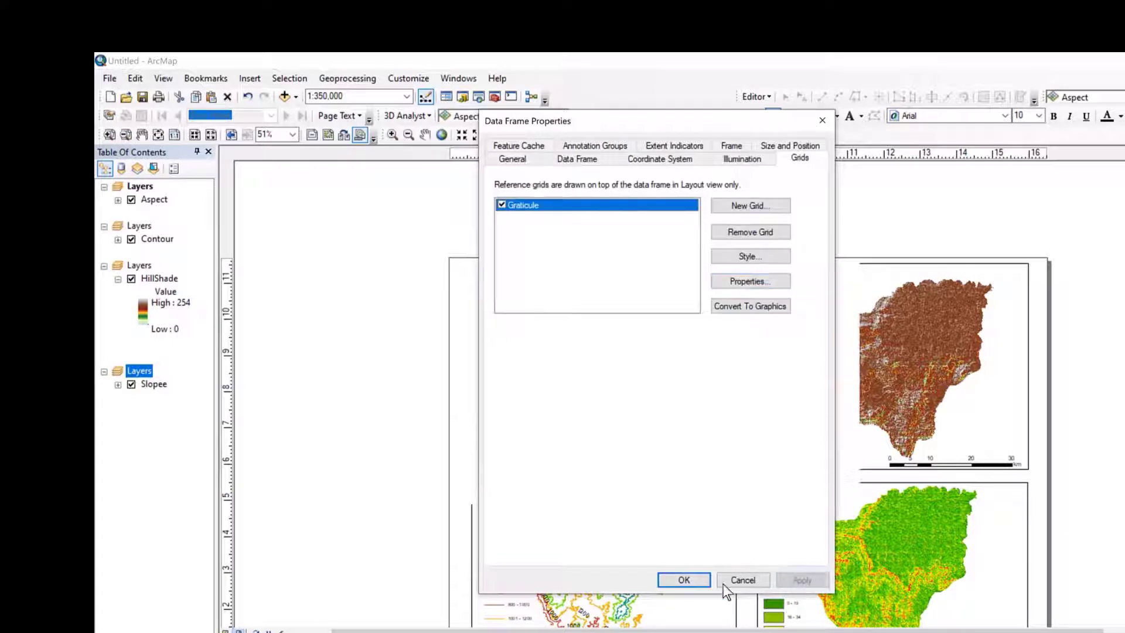
click(680, 580)
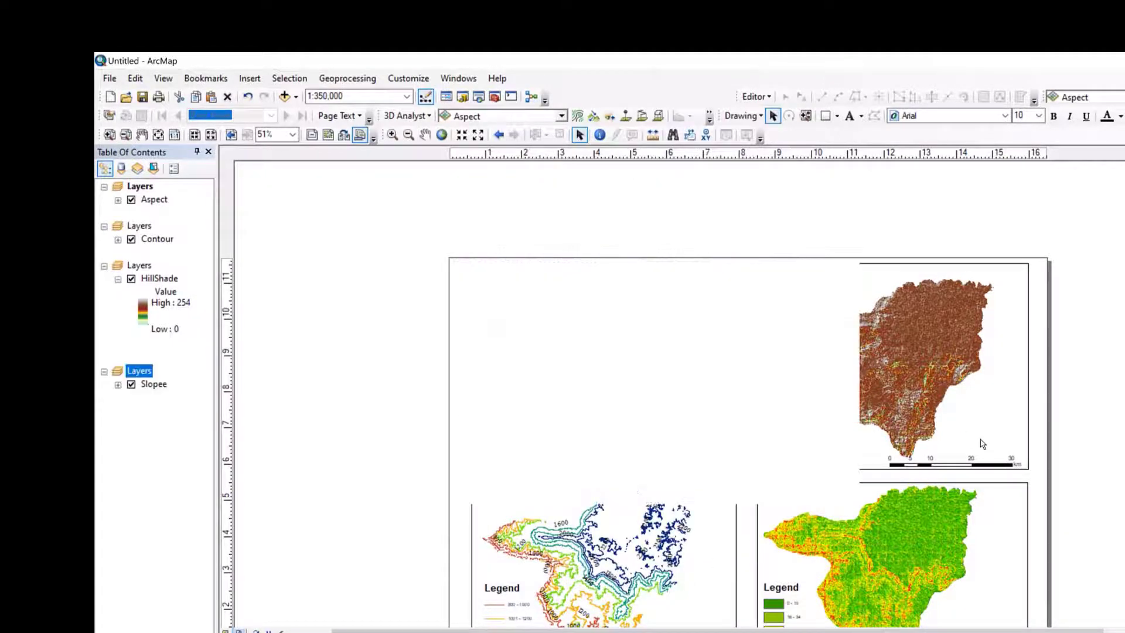
click(1107, 363)
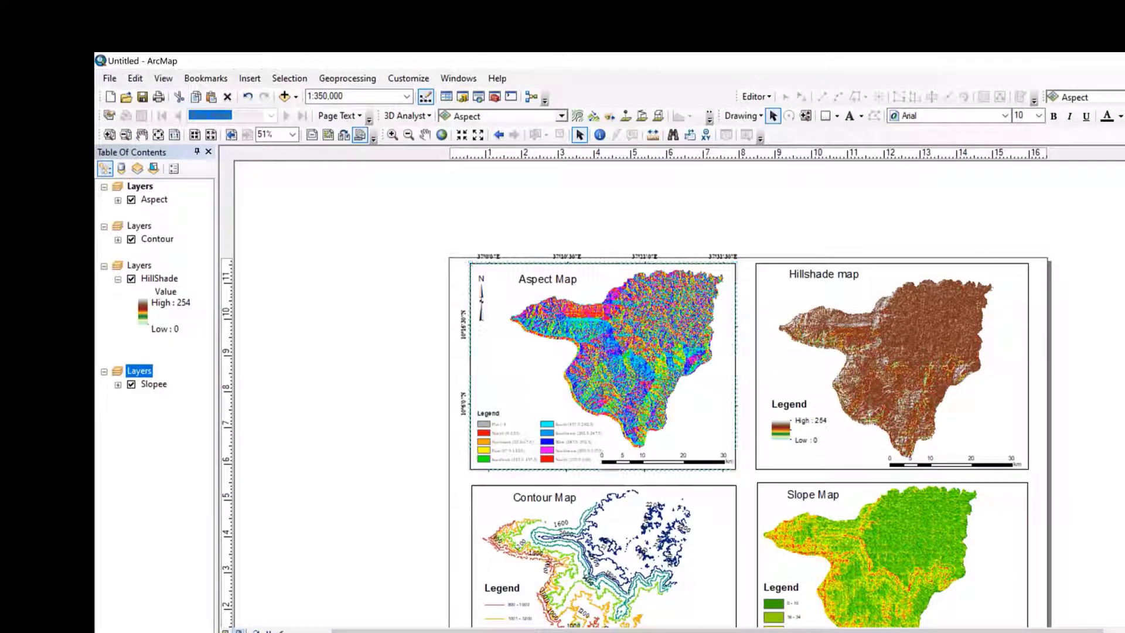
Move the Aspect and HillShade data frames slightly down the page to leave room above them for coordinate labels.
click(628, 314)
drag(629, 312, 629, 321)
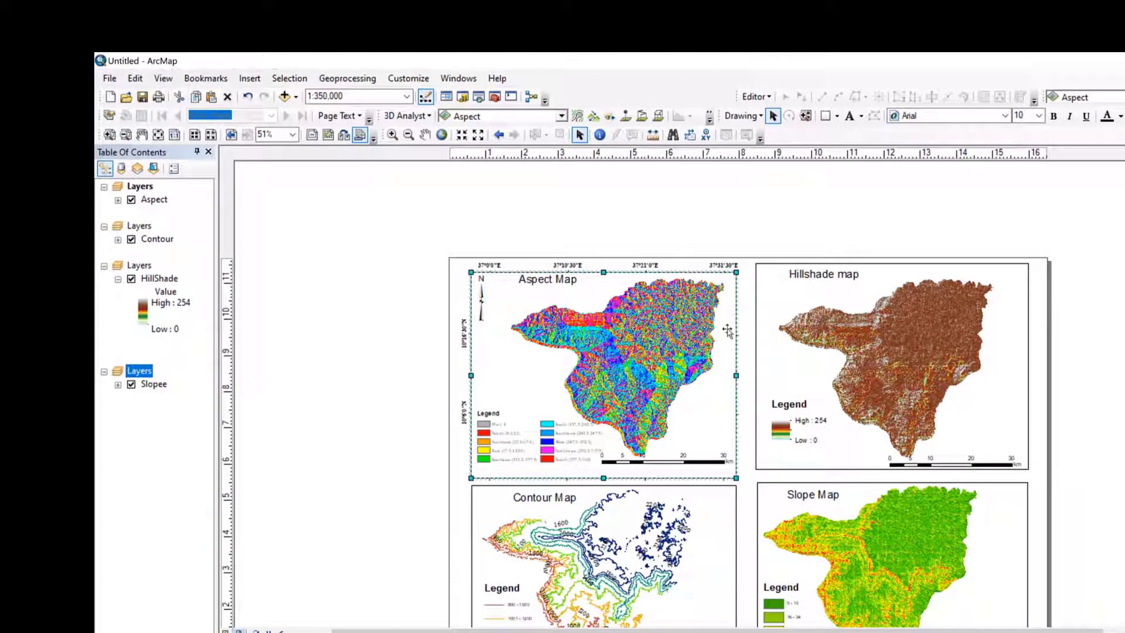
click(853, 429)
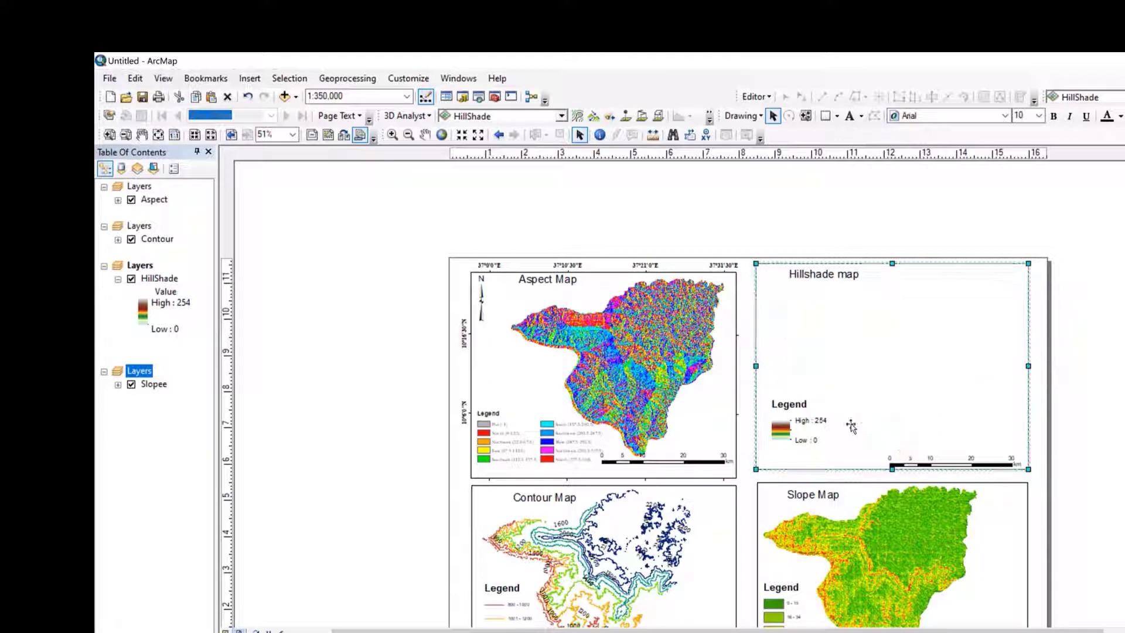
drag(853, 430, 853, 432)
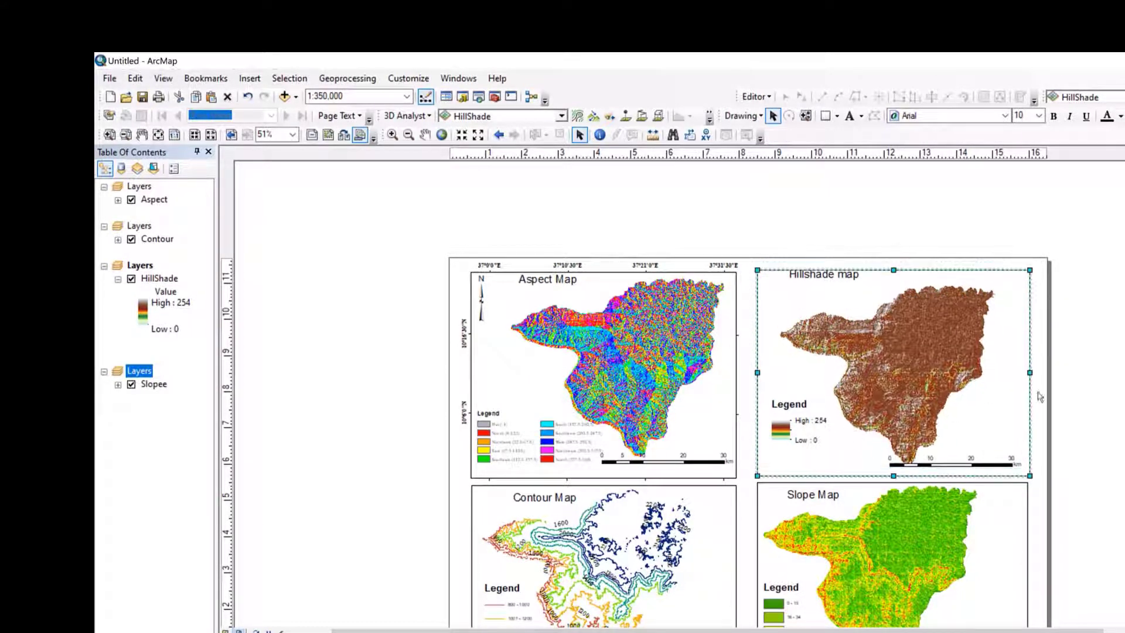
click(1107, 364)
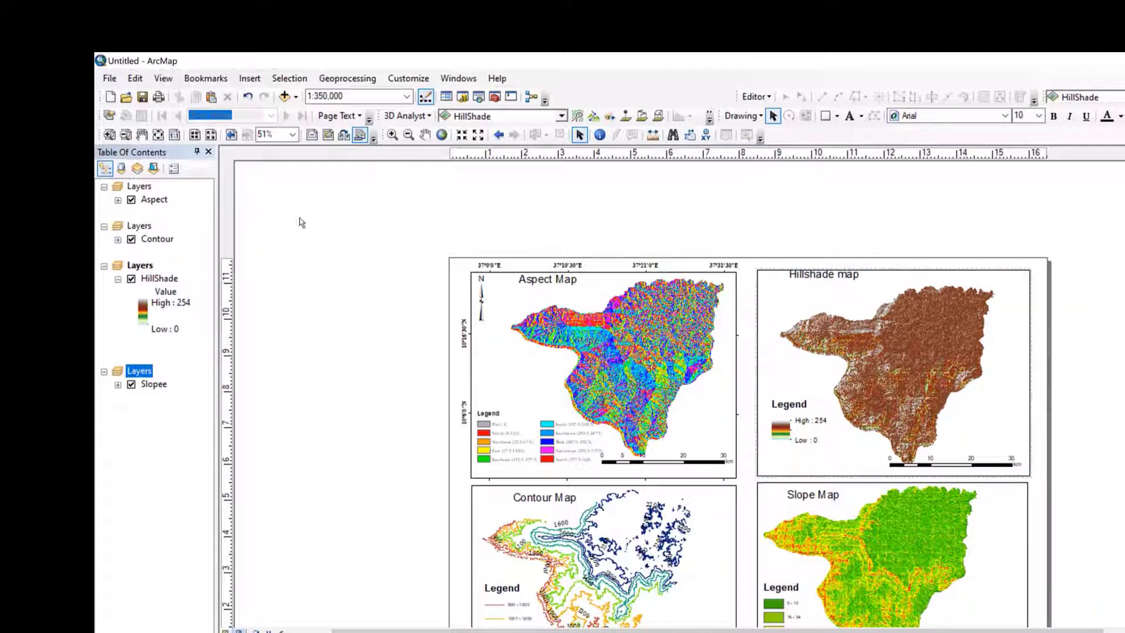
Insert a neatline around all elements with a 1.5 point green border and a 10 pt gap.
click(249, 78)
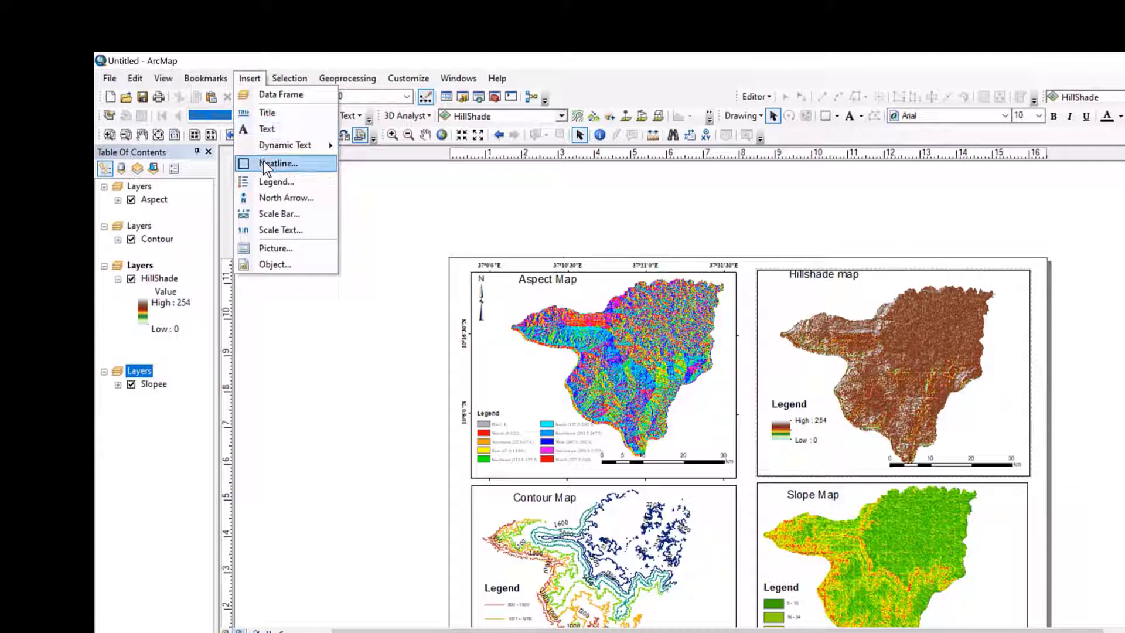
click(264, 162)
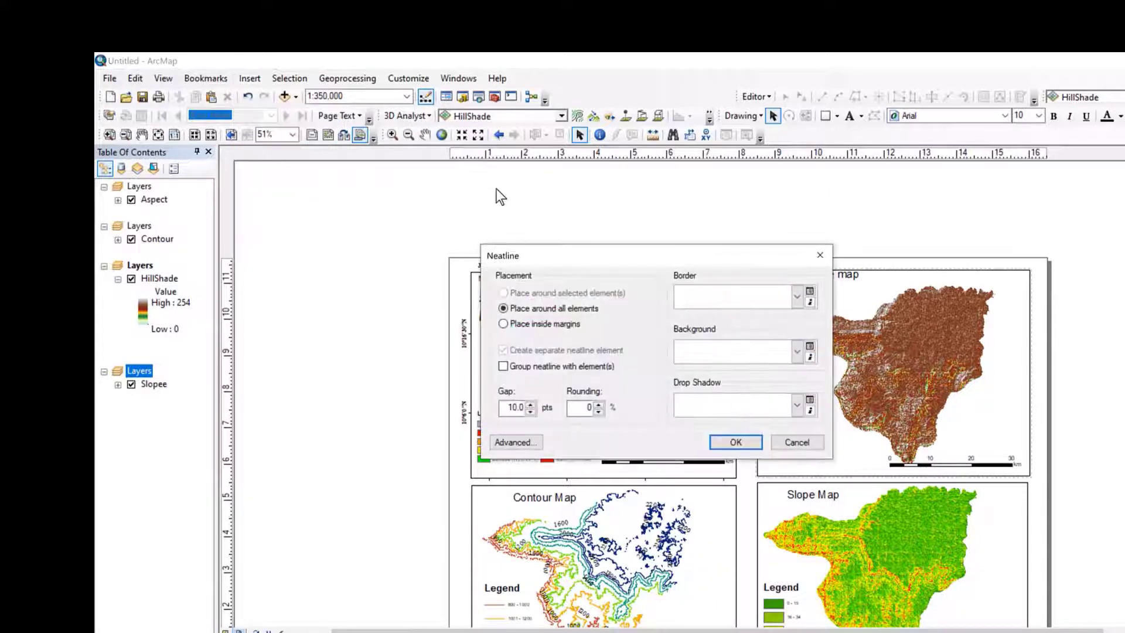
click(798, 297)
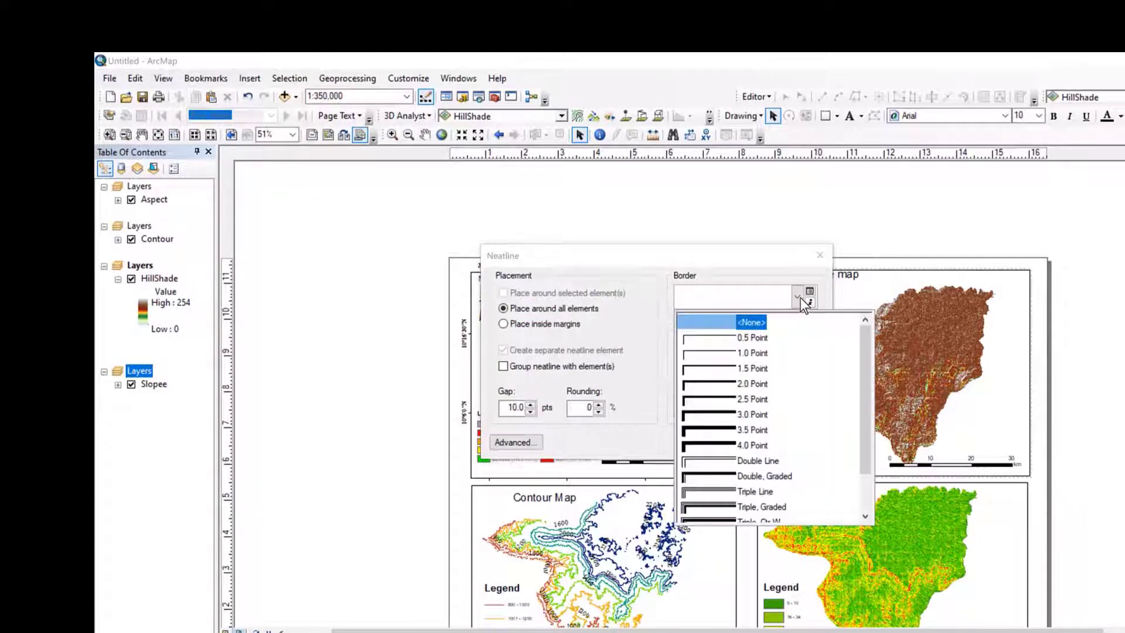
click(727, 370)
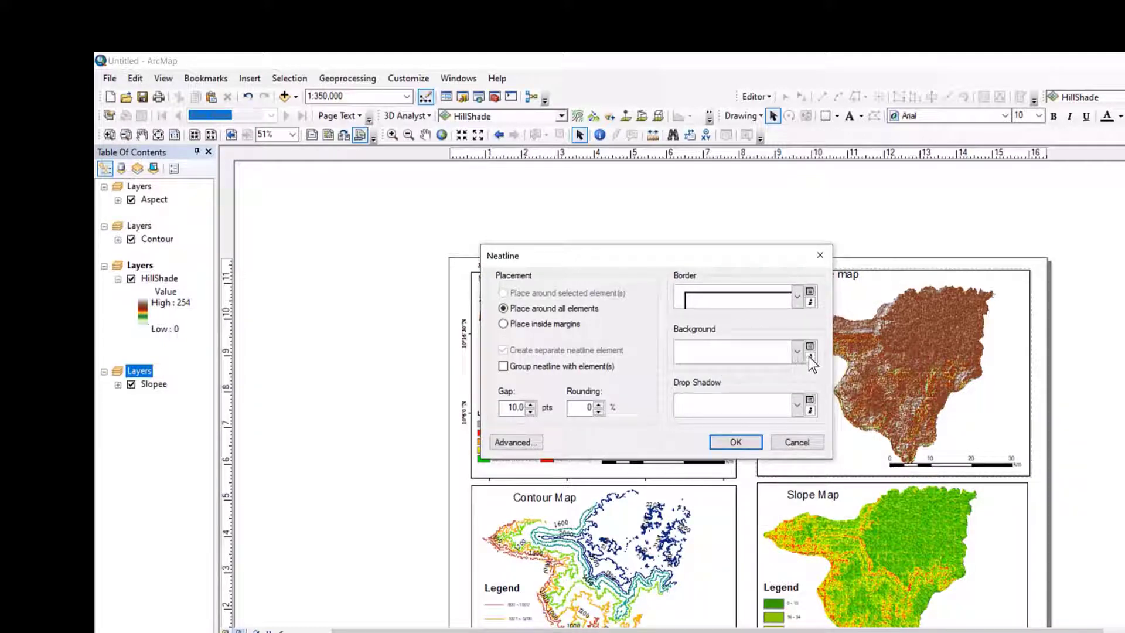
click(807, 302)
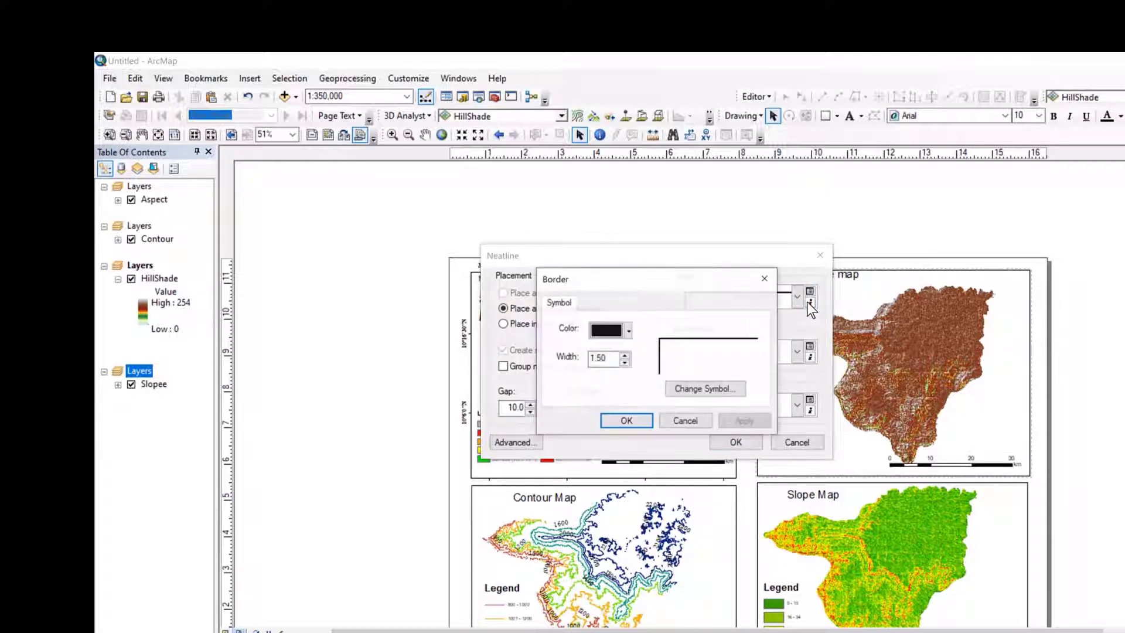
click(612, 331)
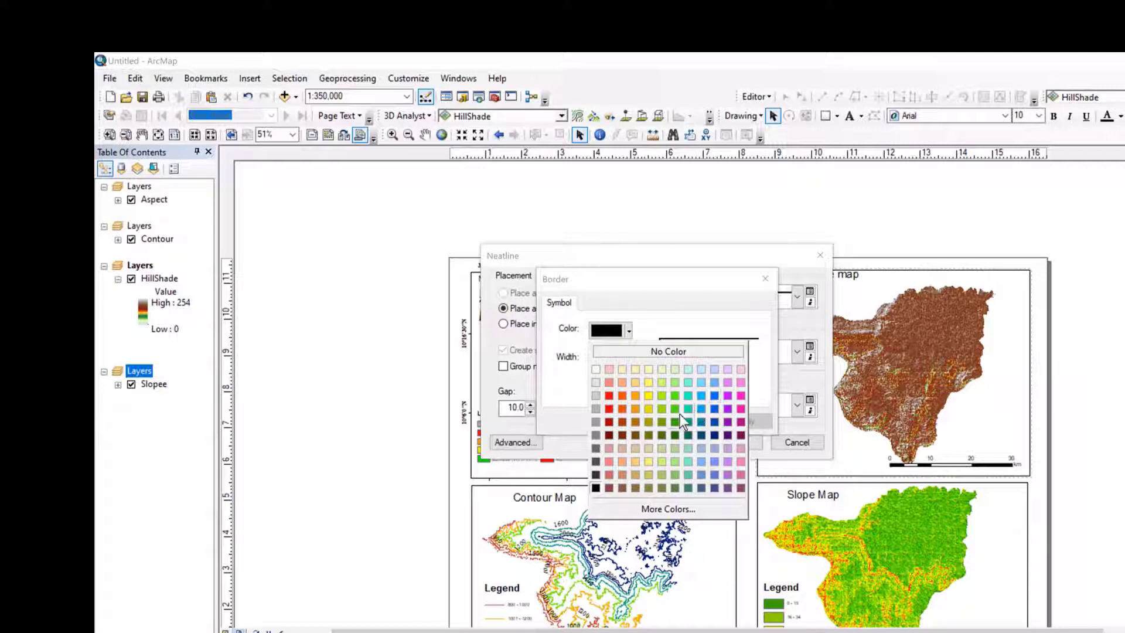
click(675, 396)
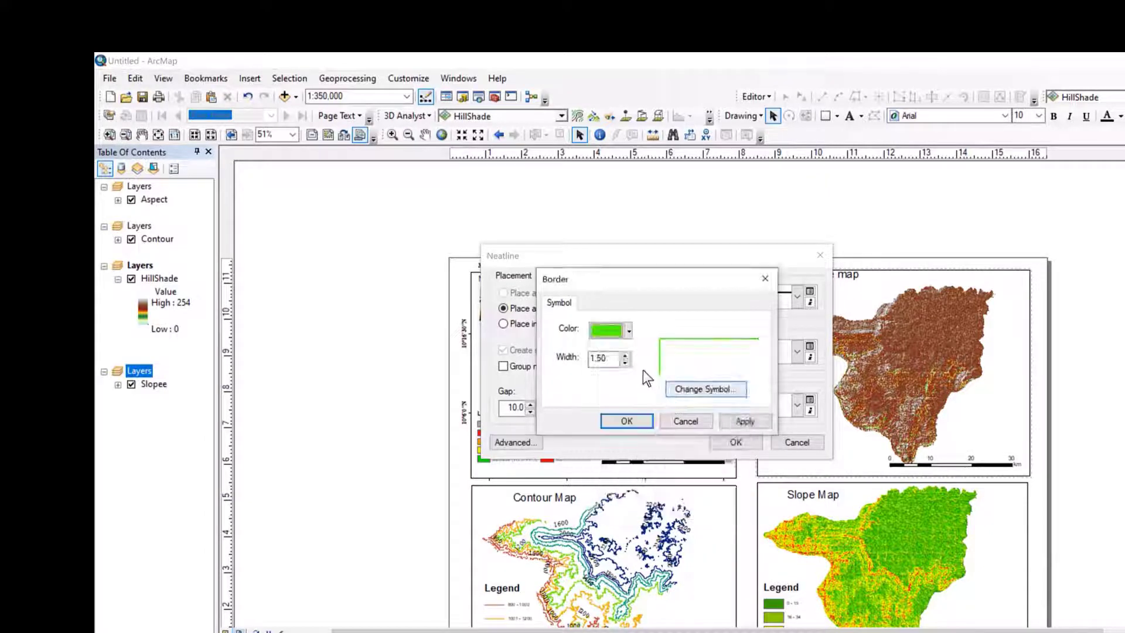
click(636, 422)
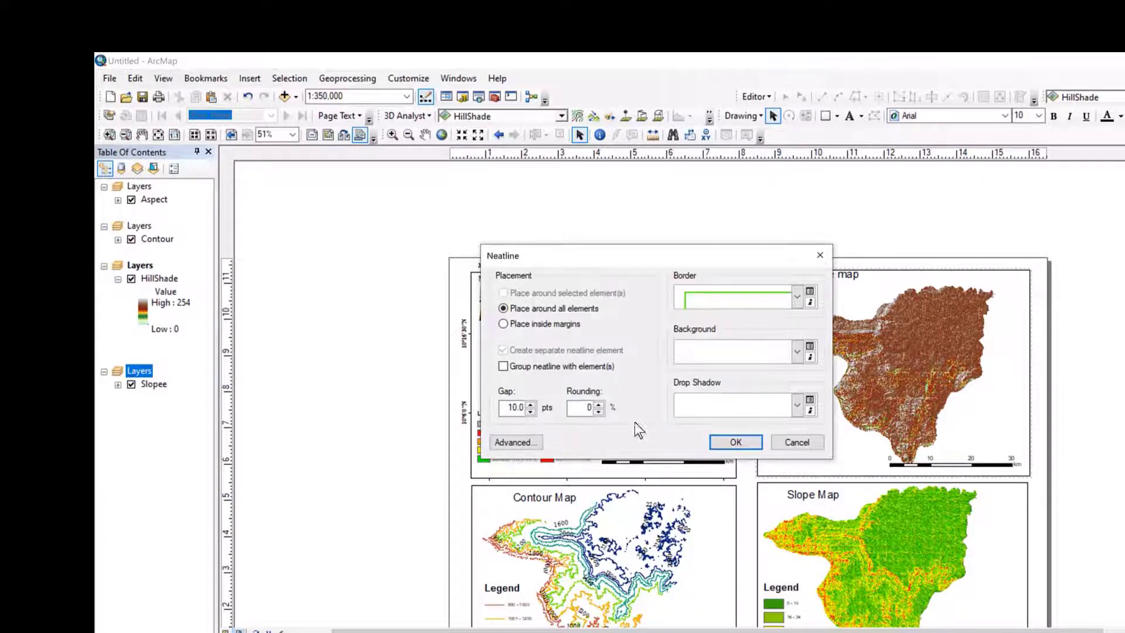
click(735, 442)
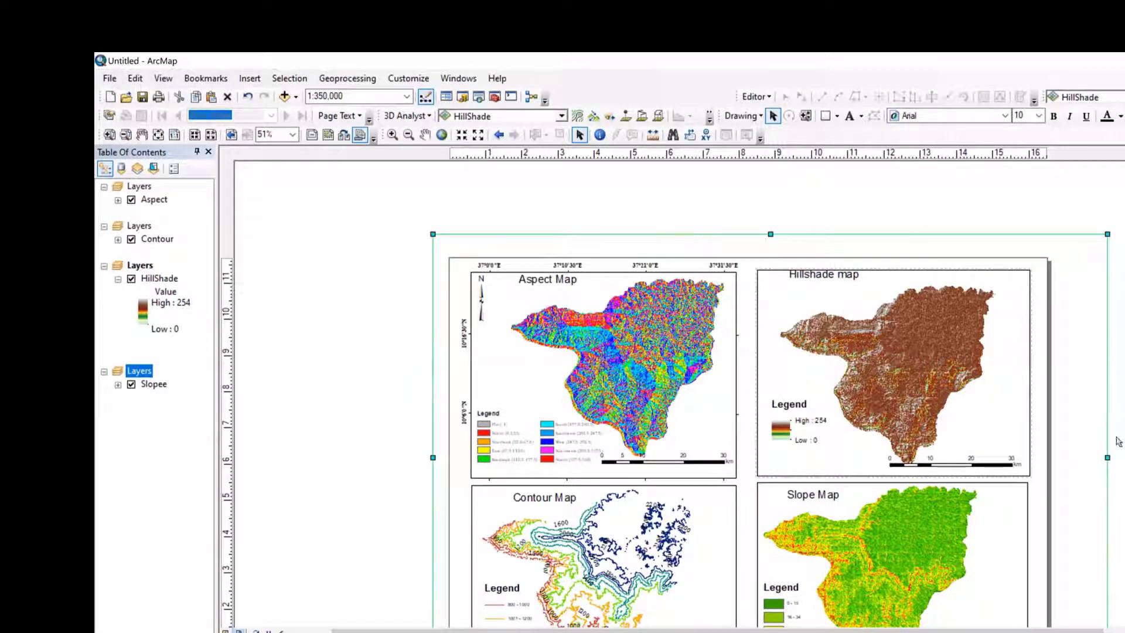
Resize the neatline so its sides sit just inside the page edges and enclose all four data frames.
drag(1107, 457, 1043, 465)
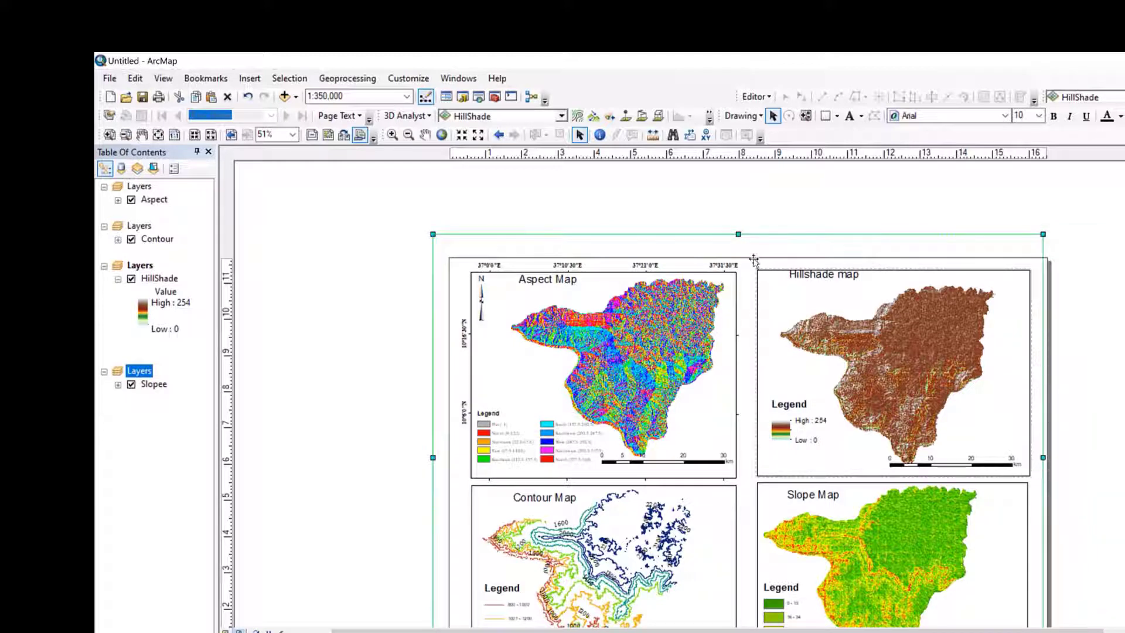
drag(739, 233, 738, 259)
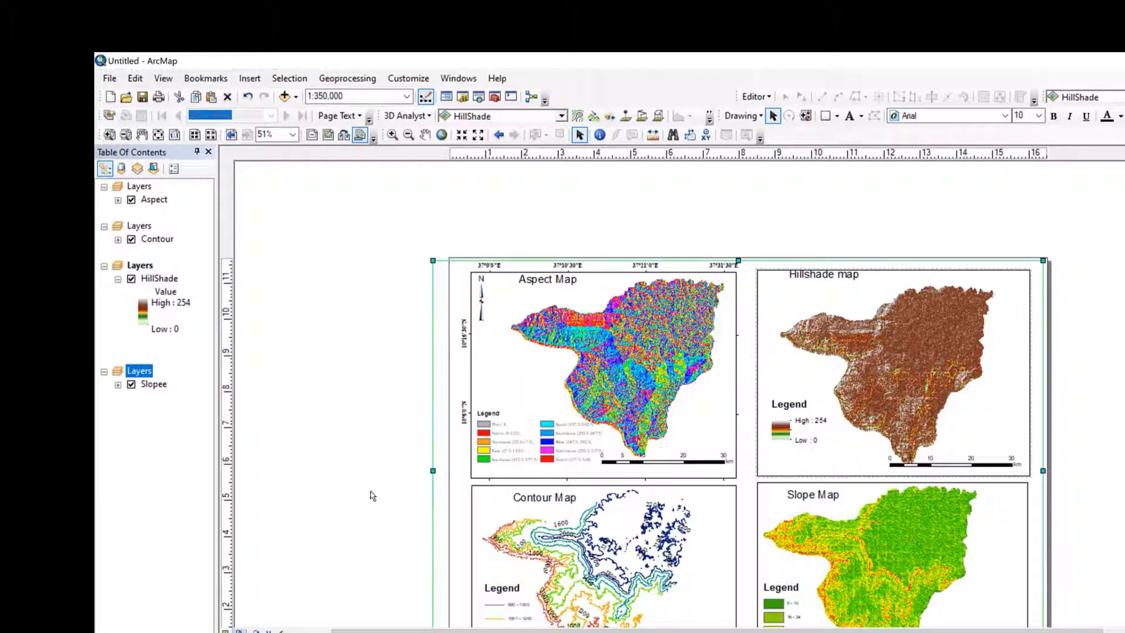
drag(433, 470, 454, 471)
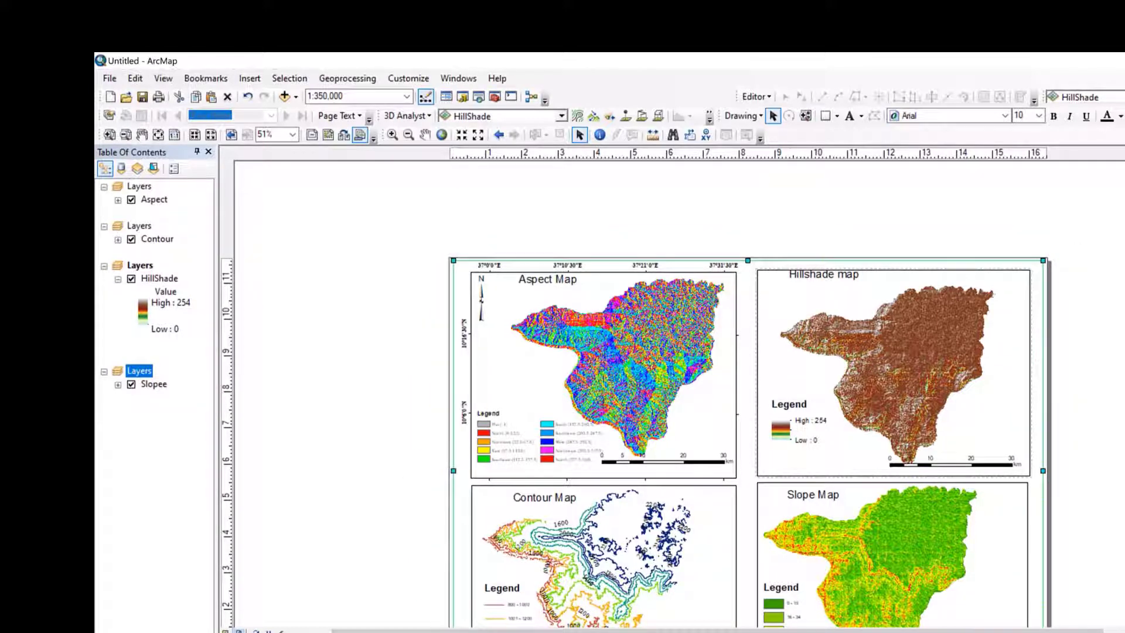
scroll(1120, 426, down, 5)
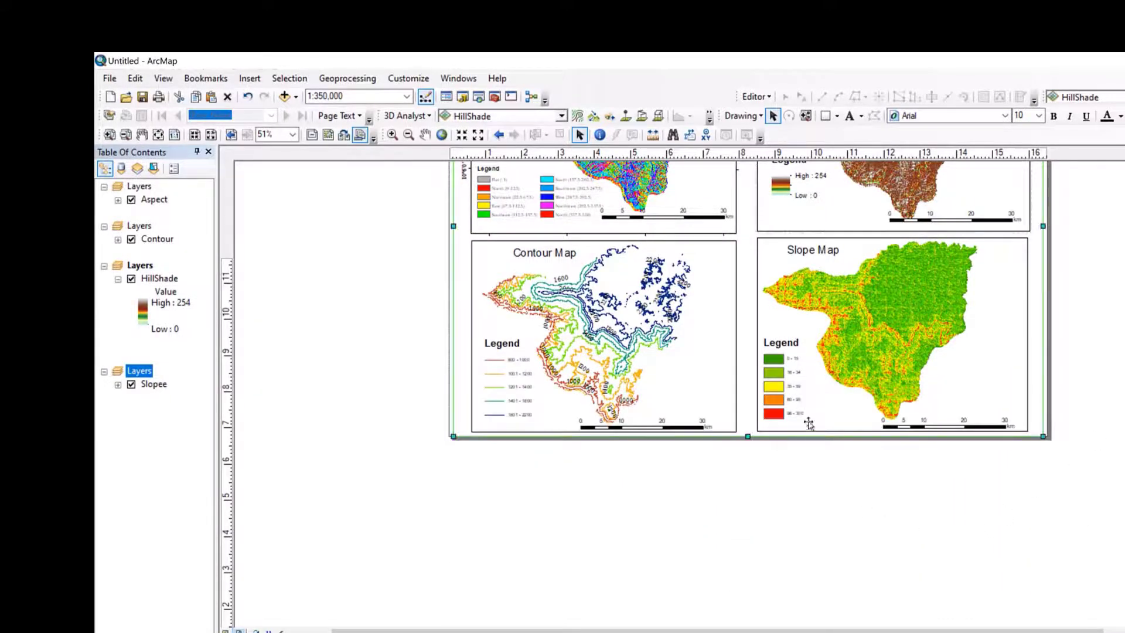
click(901, 538)
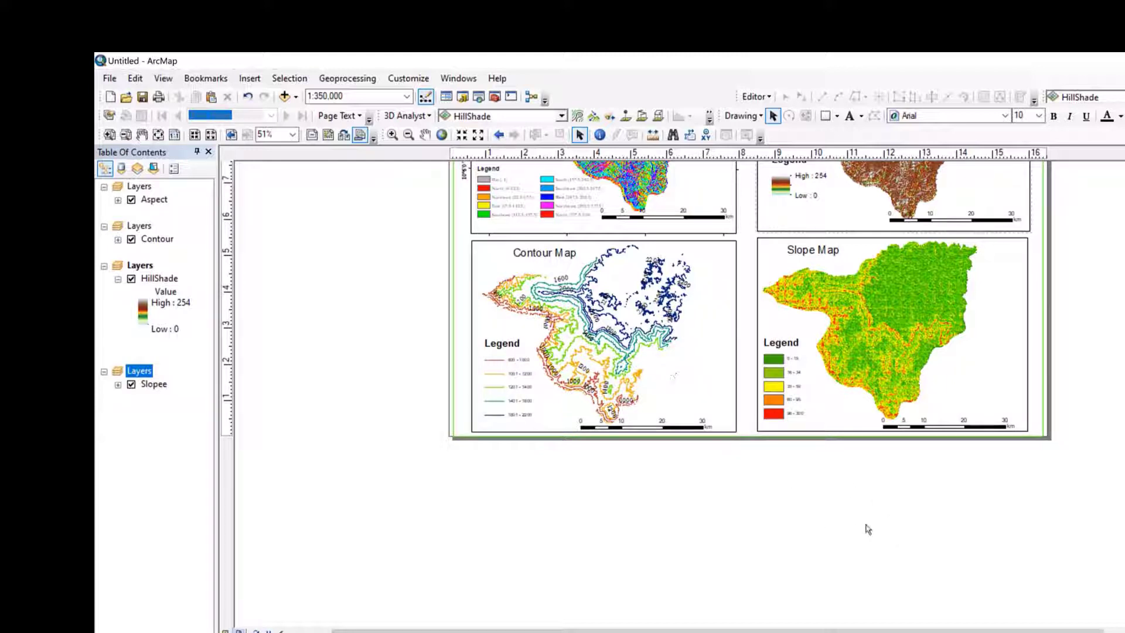
click(726, 438)
drag(745, 436, 746, 434)
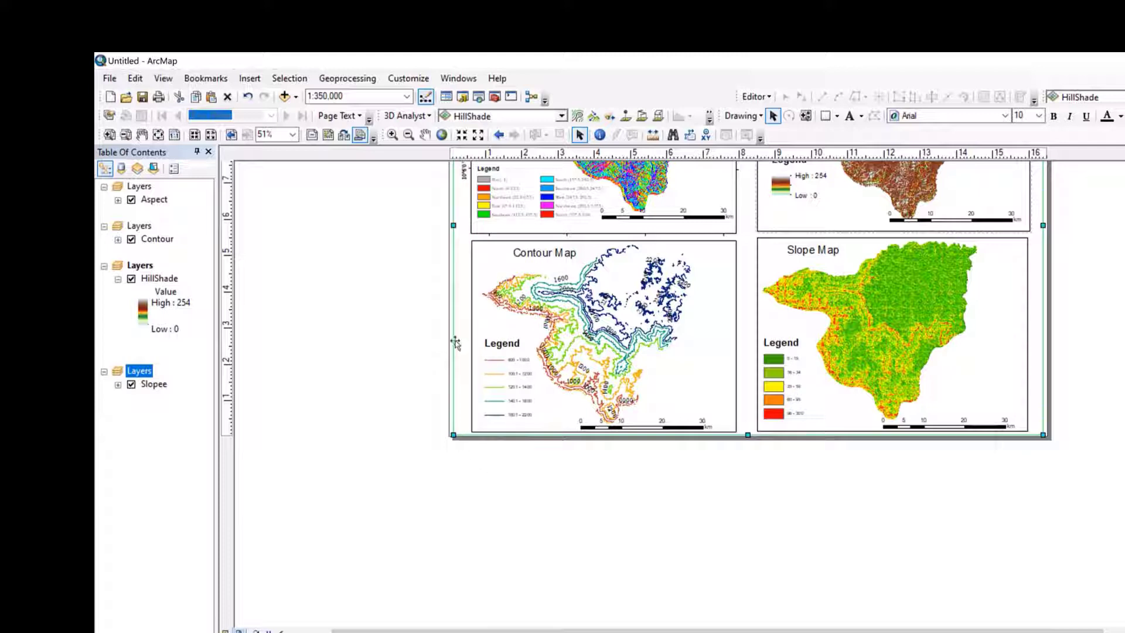
drag(452, 227, 451, 226)
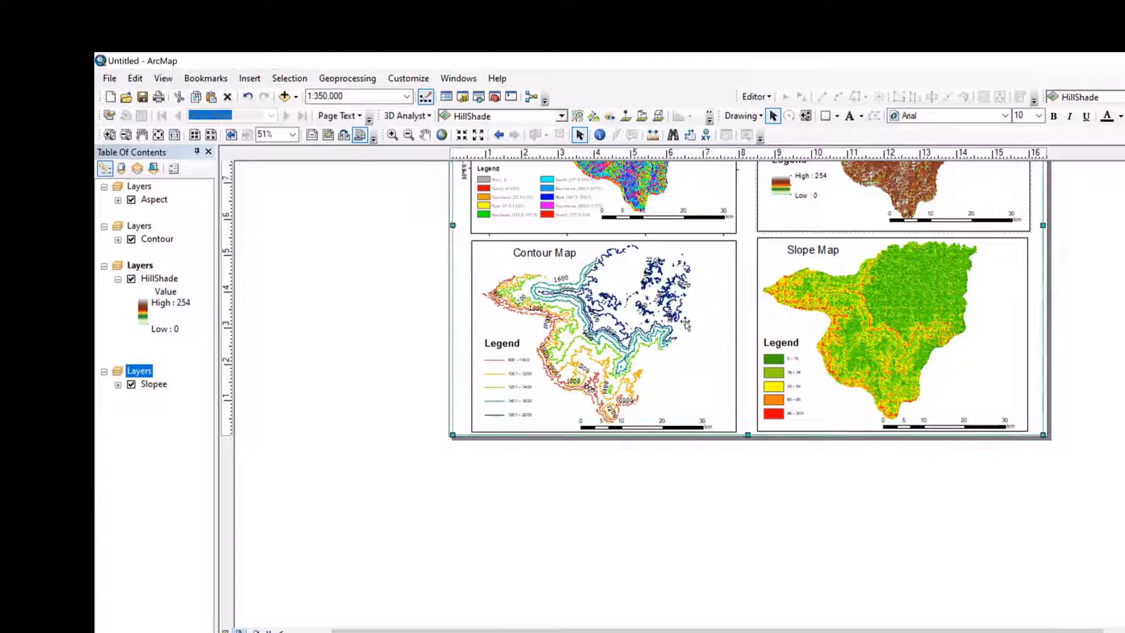
Deselect the neatline and check the whole layout page with all four maps.
click(1075, 514)
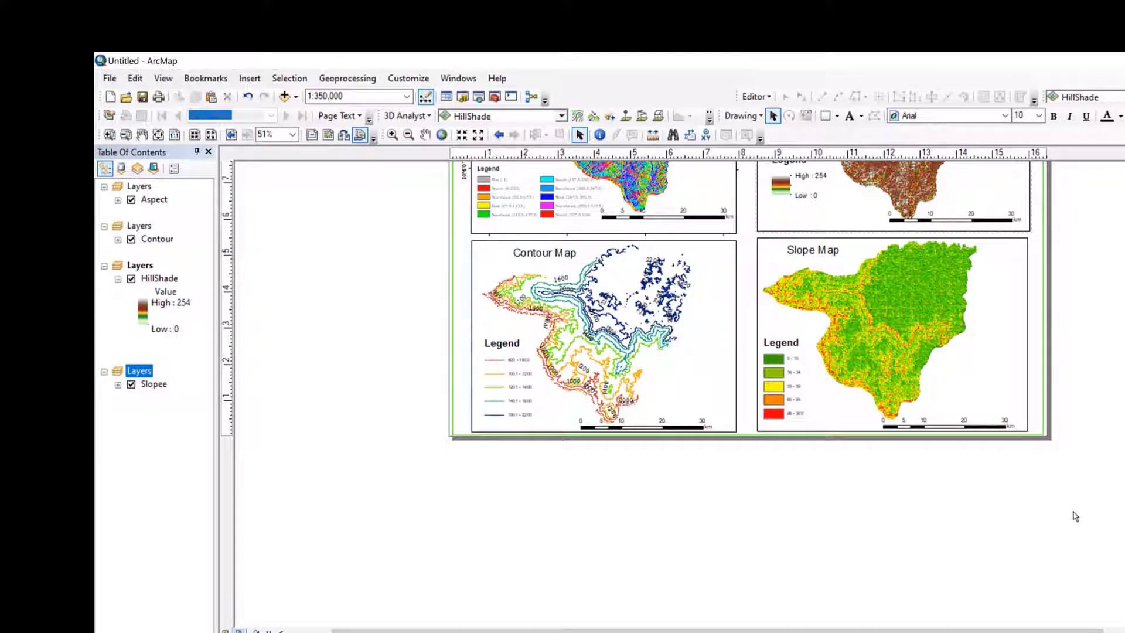
scroll(750, 387, up, 5)
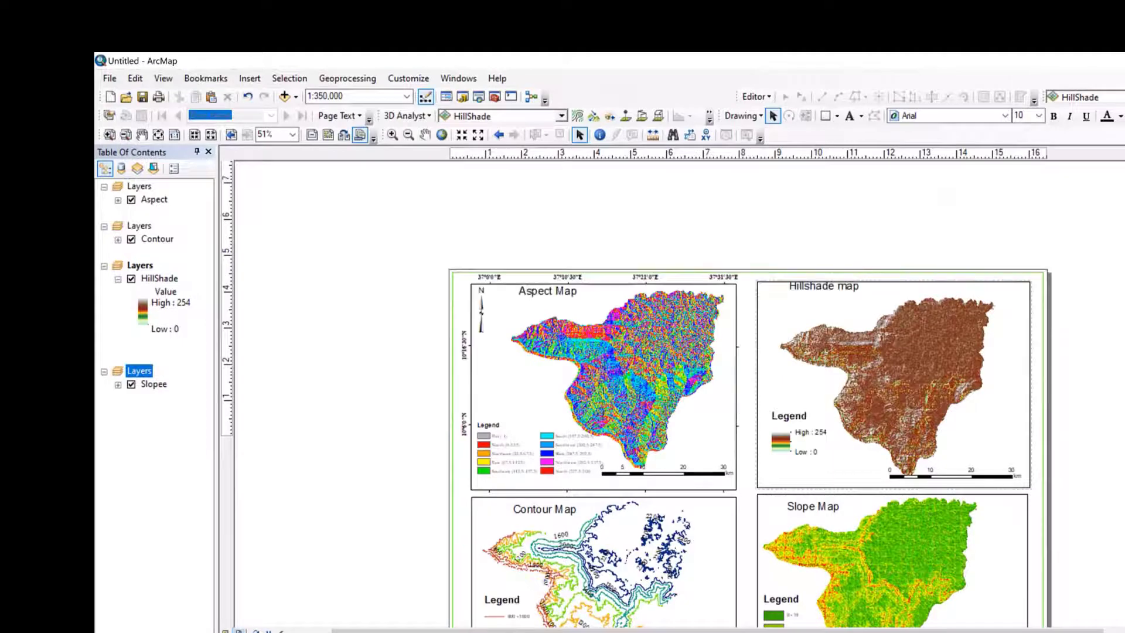
scroll(750, 405, down, 2)
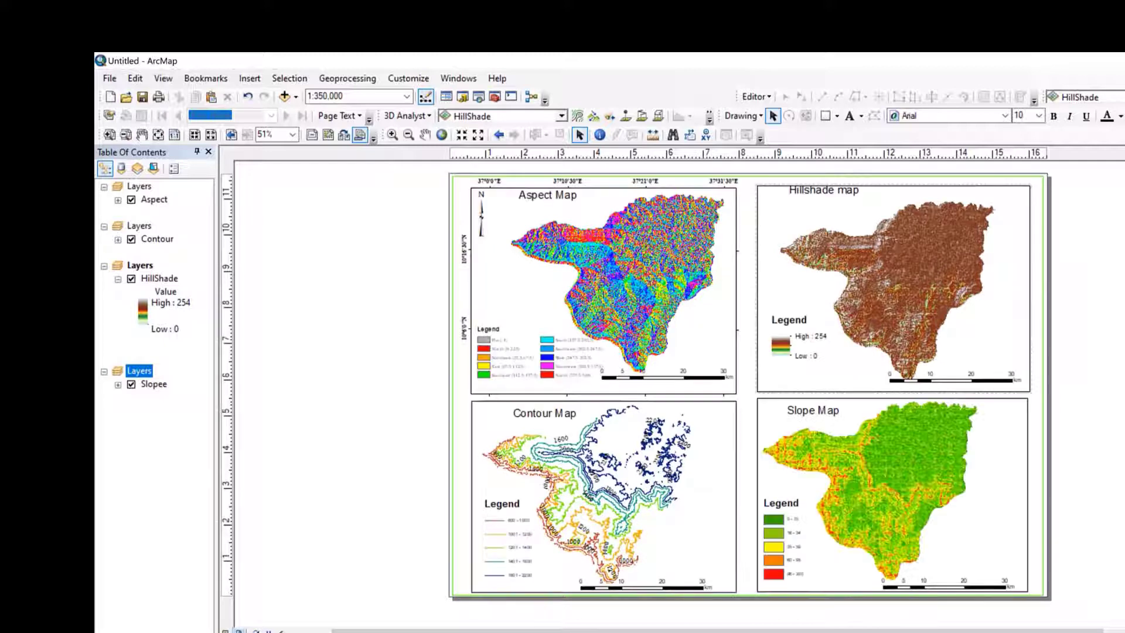
Export the layout to the Desktop as a 600 dpi JPEG named Terrain maps and inspect the exported image up close.
click(109, 79)
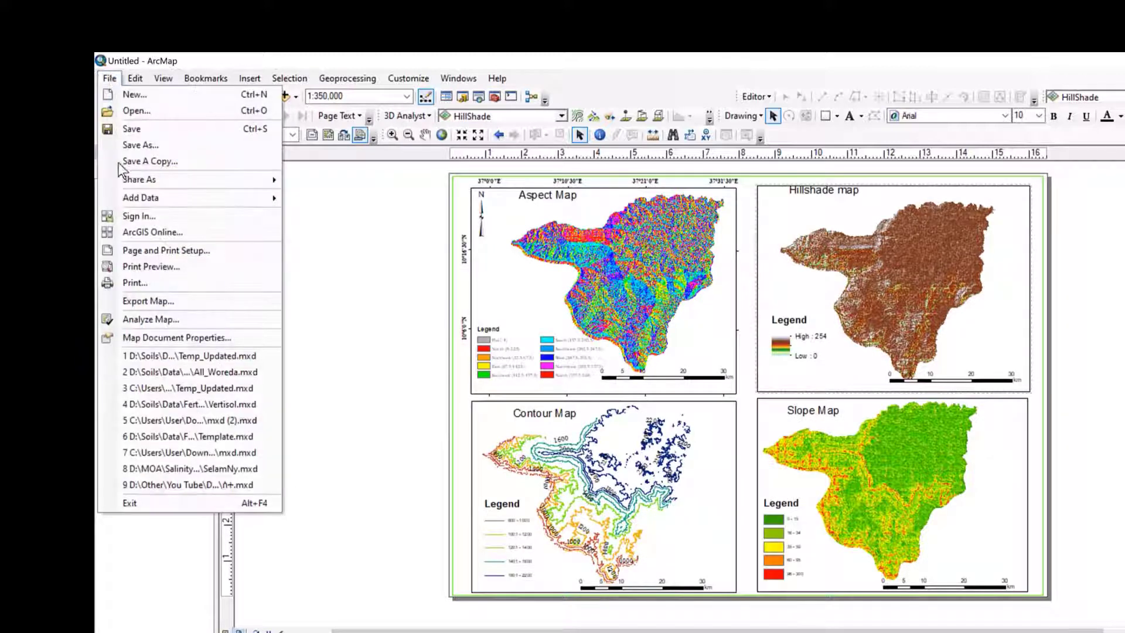
click(158, 301)
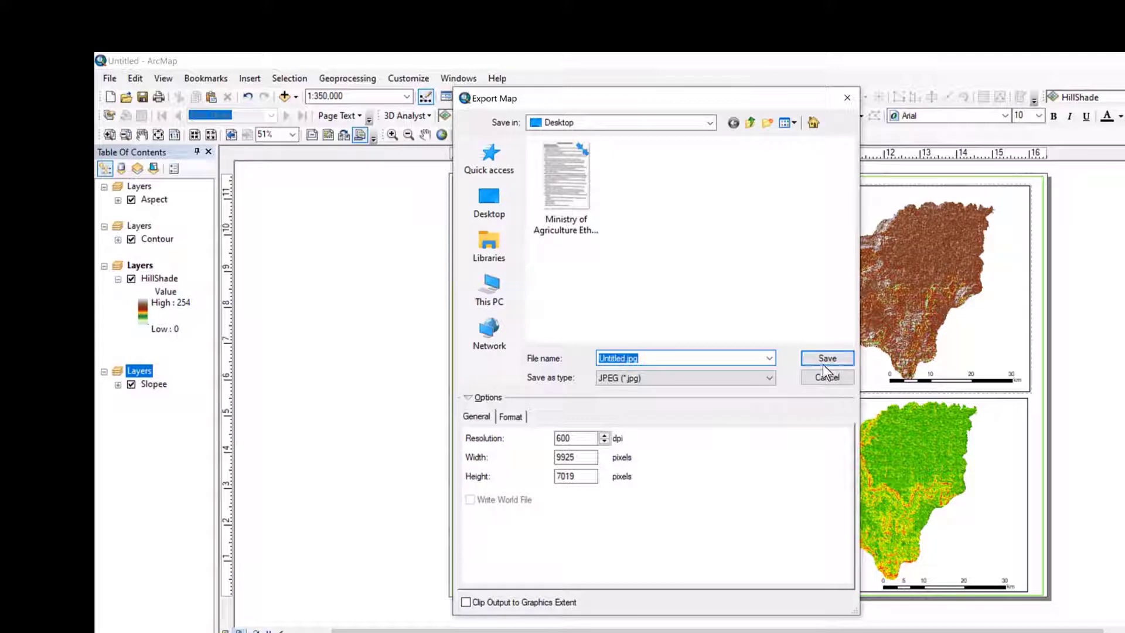
key(BackSpace)
text(Terra)
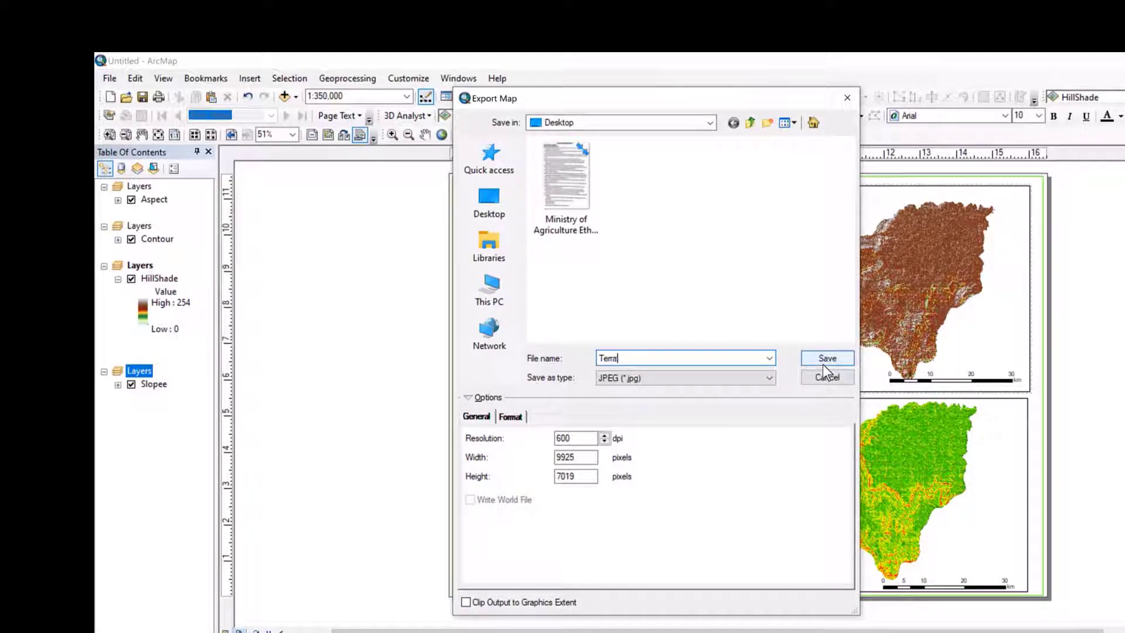
text(in maps)
click(836, 360)
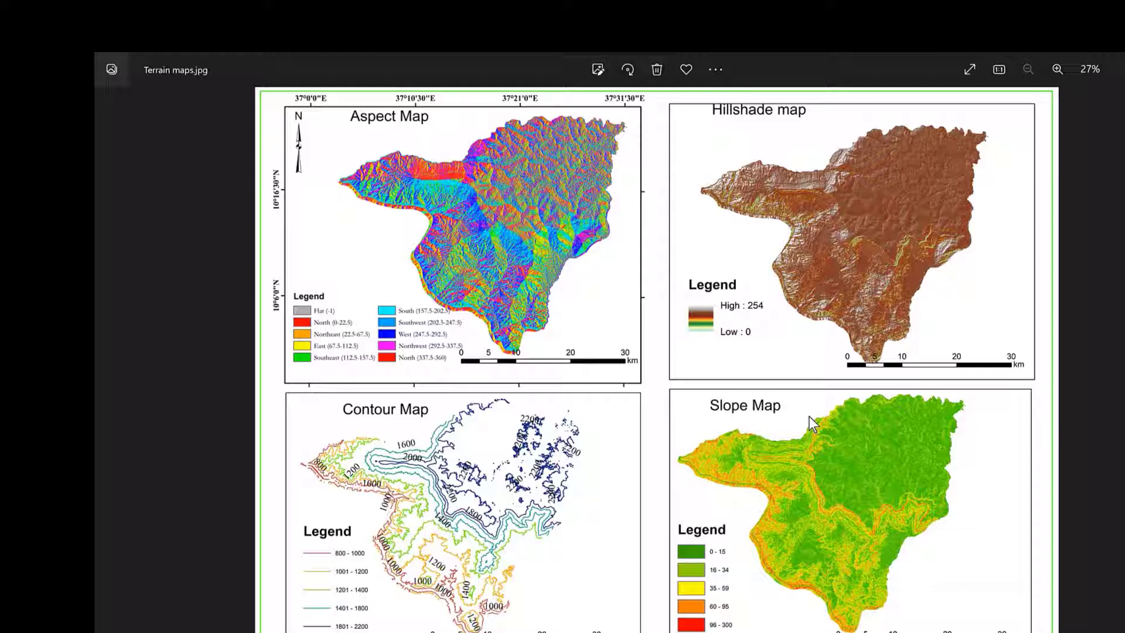
scroll(809, 416, up, 2)
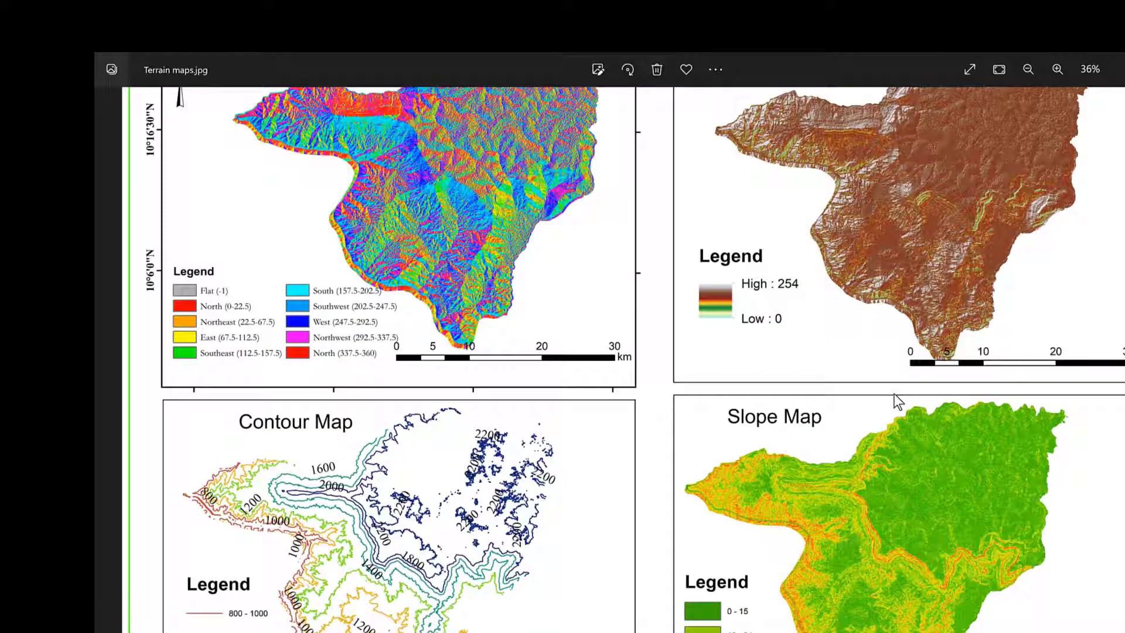